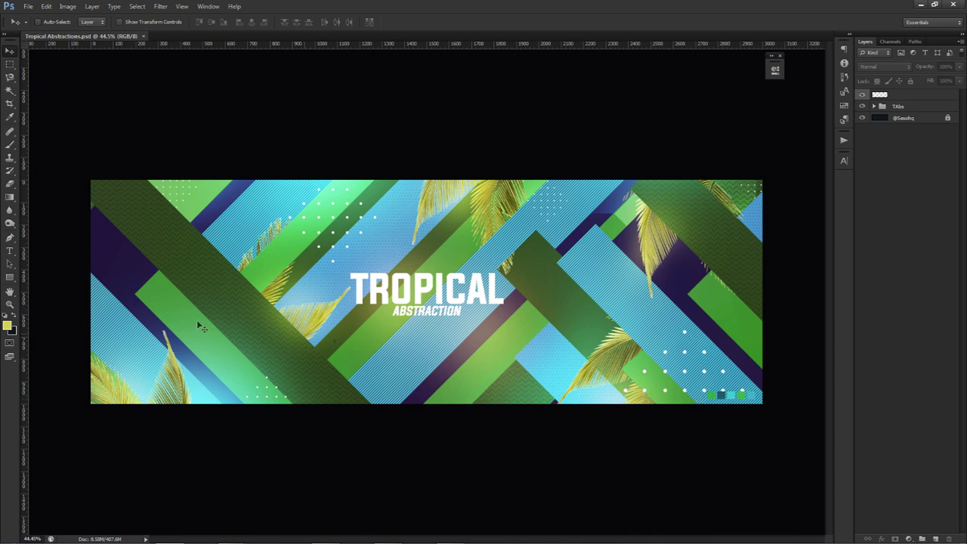
pyautogui.click(8, 325)
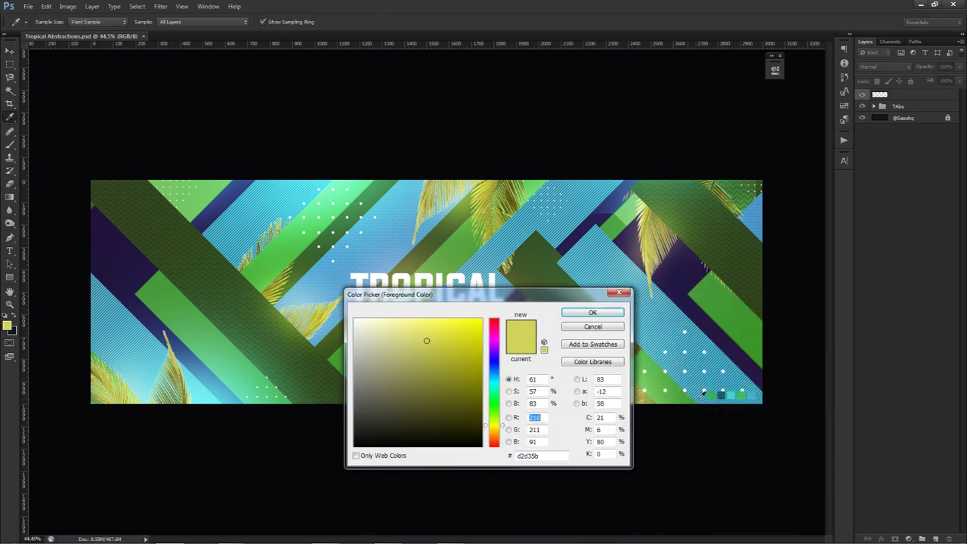
pyautogui.click(721, 394)
pyautogui.moveTo(721, 393); pyautogui.dragTo(758, 392)
pyautogui.click(577, 326)
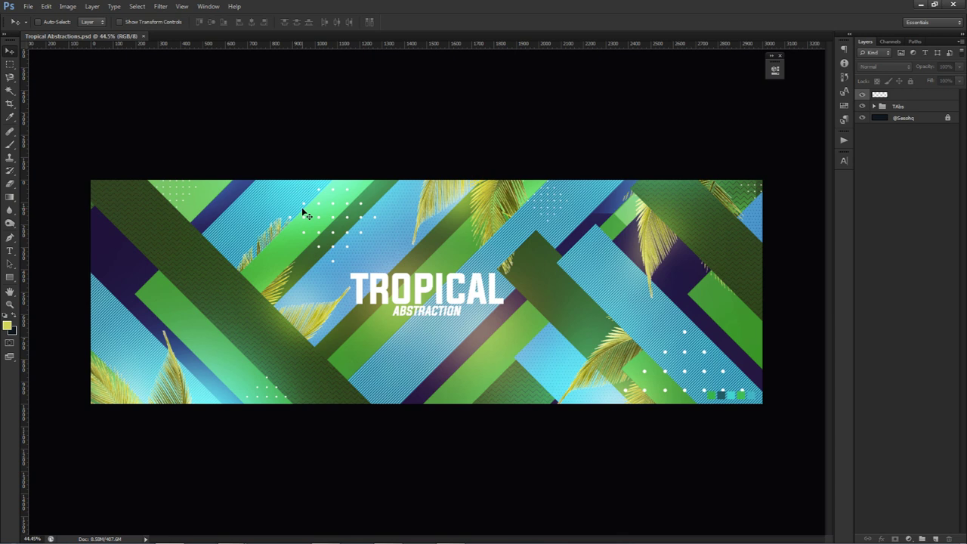
# Hide the TAbs layer group so only the background and the colour swatches show on the canvas.
pyautogui.click(863, 106)
pyautogui.click(863, 107)
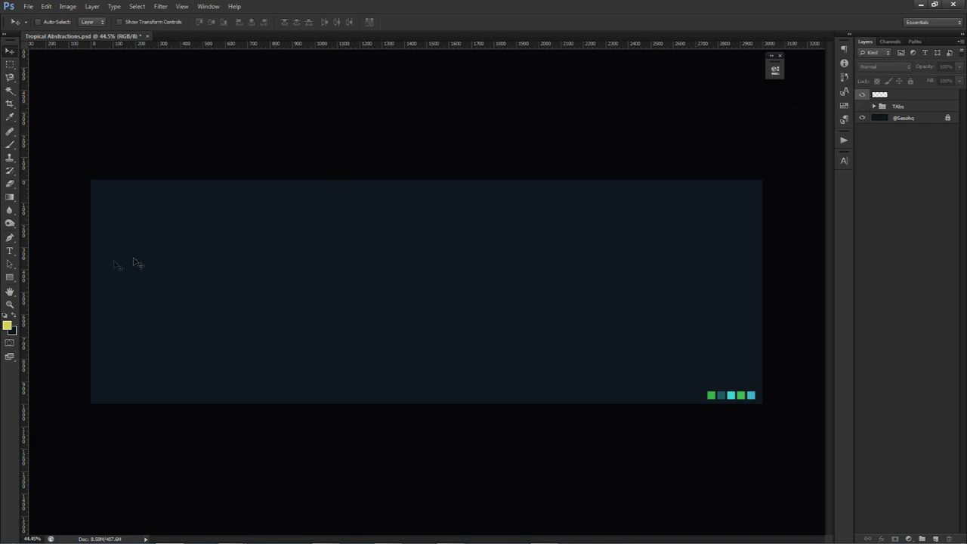
pyautogui.click(5, 277)
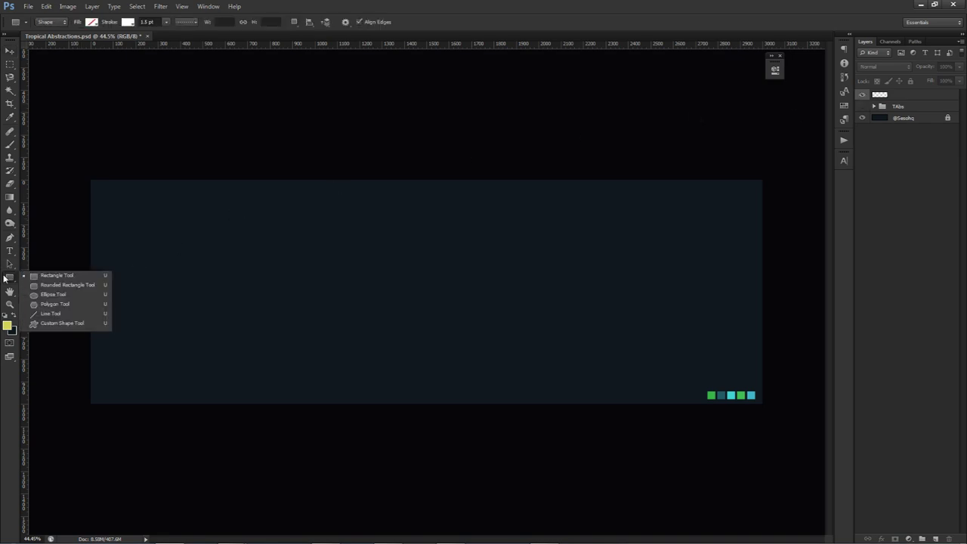
pyautogui.rightClick(62, 278)
pyautogui.click(10, 64)
pyautogui.moveTo(10, 63); pyautogui.dragTo(34, 69)
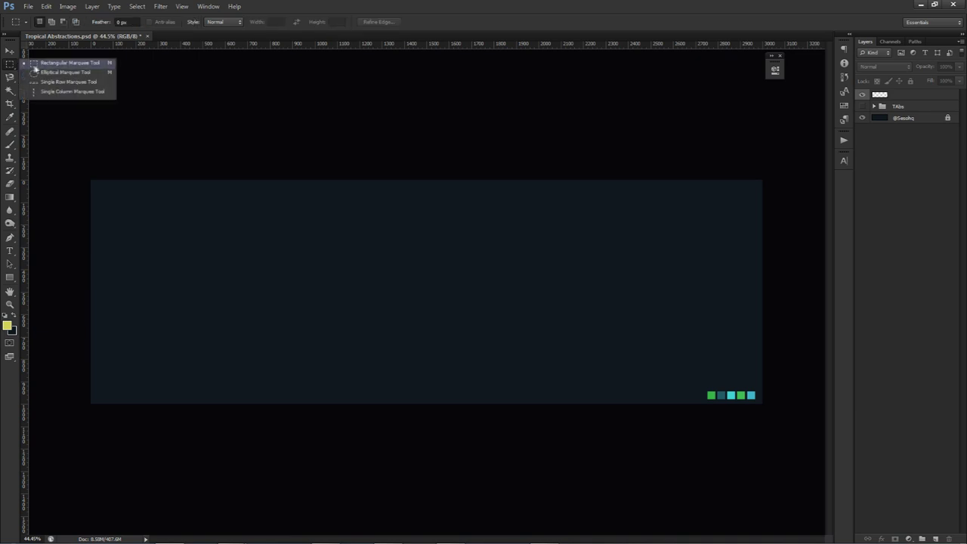
pyautogui.moveTo(87, 231); pyautogui.dragTo(837, 308)
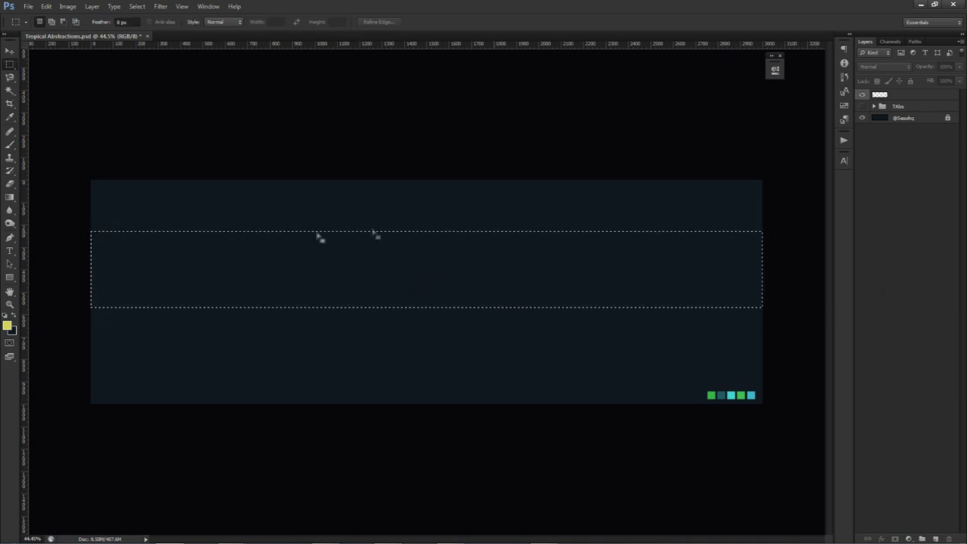
pyautogui.click(295, 250)
# Show the guides and draw a green-filled rectangle shape about 2996 by 161 px across the middle of the canvas.
pyautogui.moveTo(9, 278); pyautogui.dragTo(33, 278)
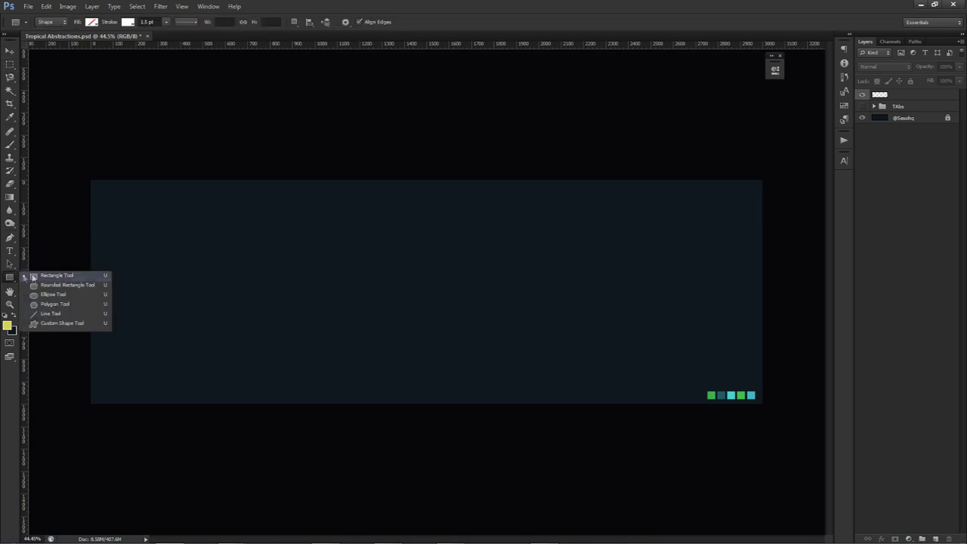
pyautogui.click(33, 277)
pyautogui.hotkey('ctrl', ';')
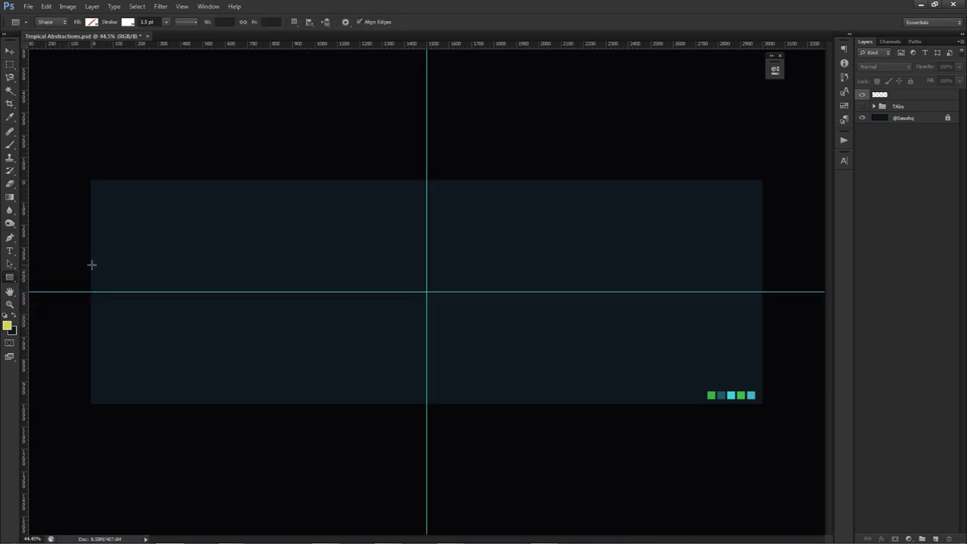
pyautogui.moveTo(92, 265); pyautogui.dragTo(762, 301)
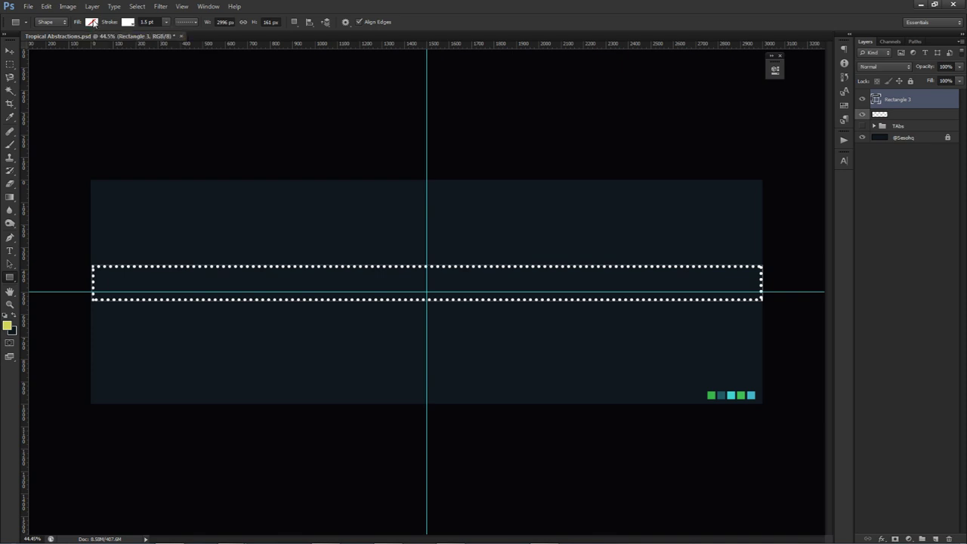
pyautogui.click(92, 24)
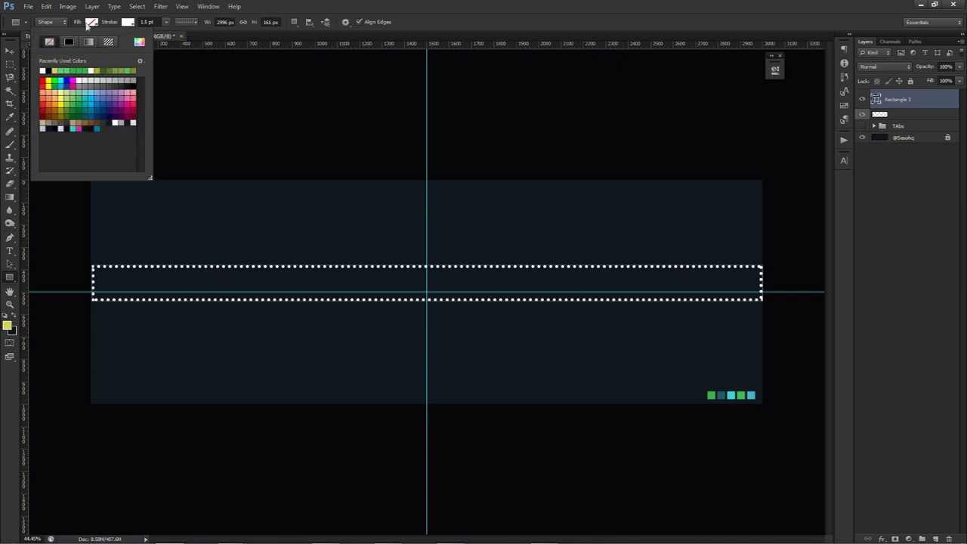
pyautogui.click(74, 102)
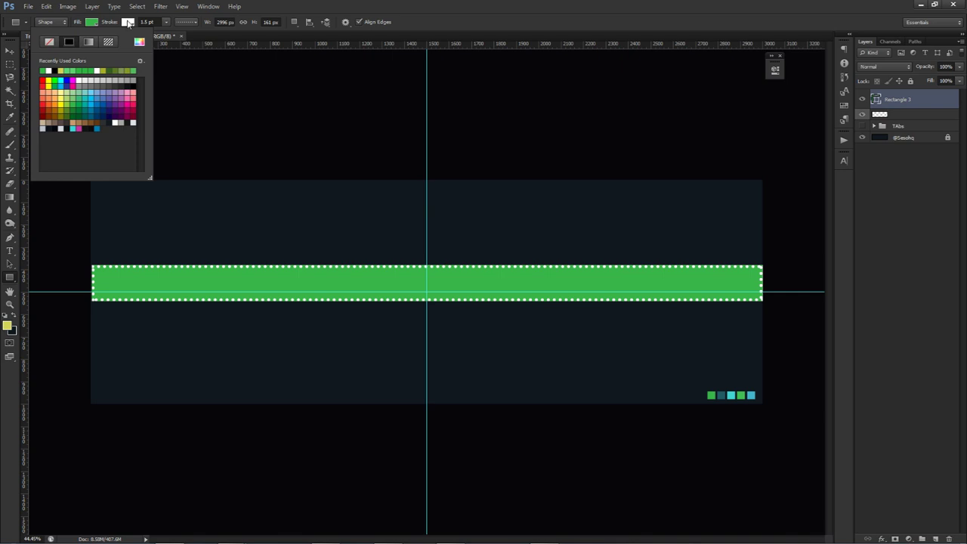
# Try the solid, dashed and dotted stroke styles on the green rectangle.
pyautogui.click(128, 23)
pyautogui.click(176, 24)
pyautogui.click(173, 50)
pyautogui.click(176, 65)
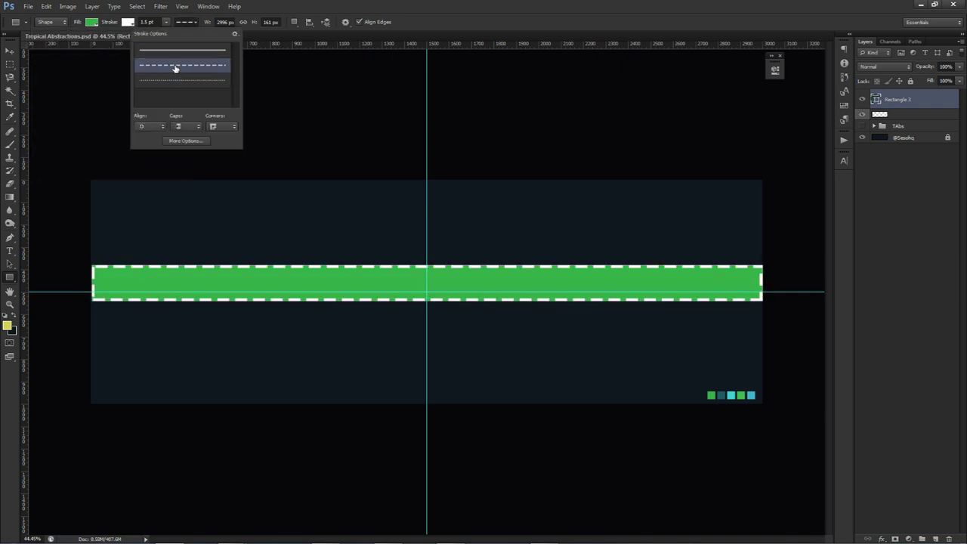
pyautogui.click(182, 79)
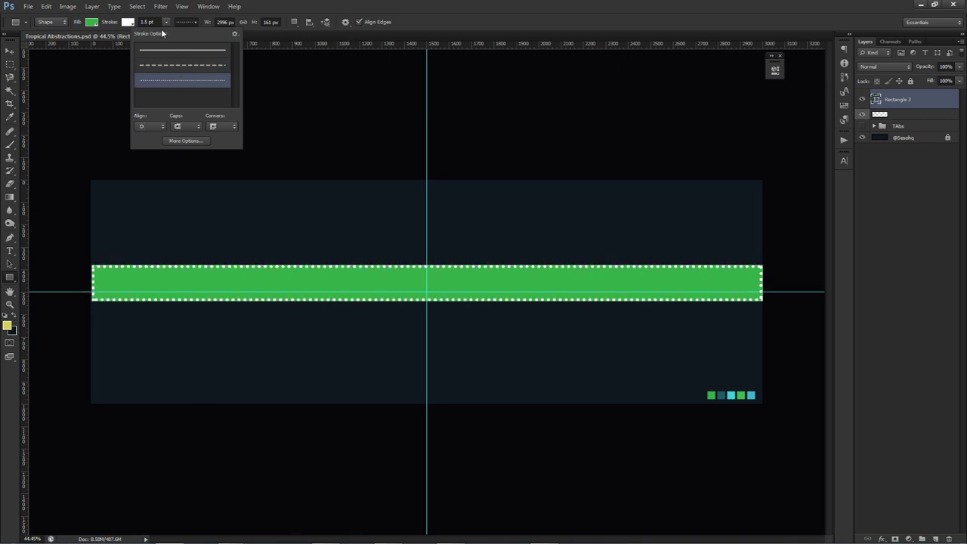
# Remove the stroke from the green rectangle, leaving only its fill.
pyautogui.click(128, 22)
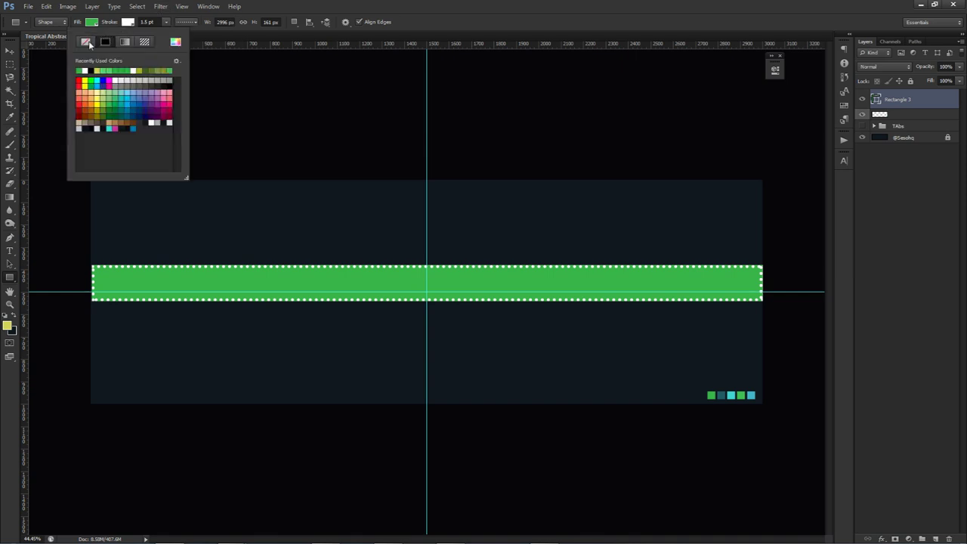
pyautogui.click(86, 43)
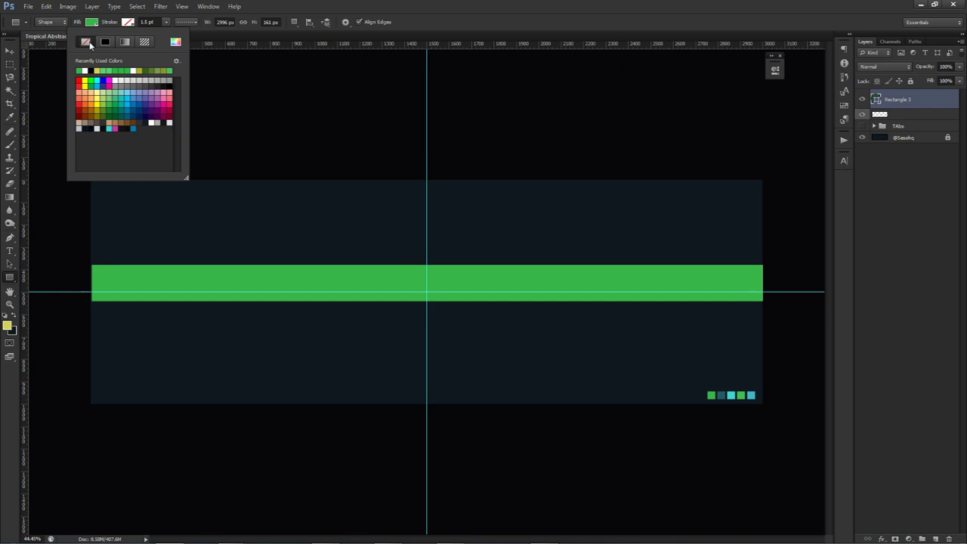
pyautogui.click(175, 42)
pyautogui.moveTo(412, 297); pyautogui.dragTo(337, 249)
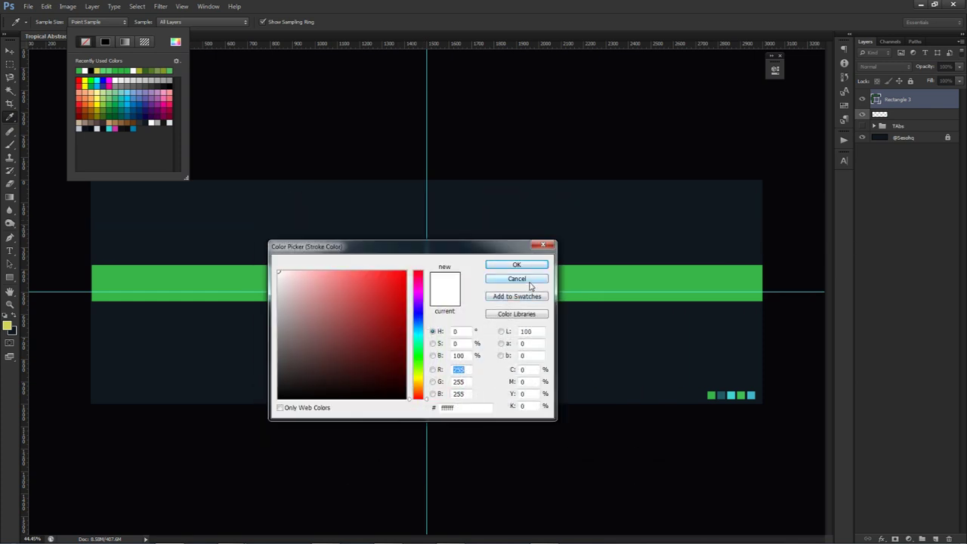
pyautogui.click(517, 279)
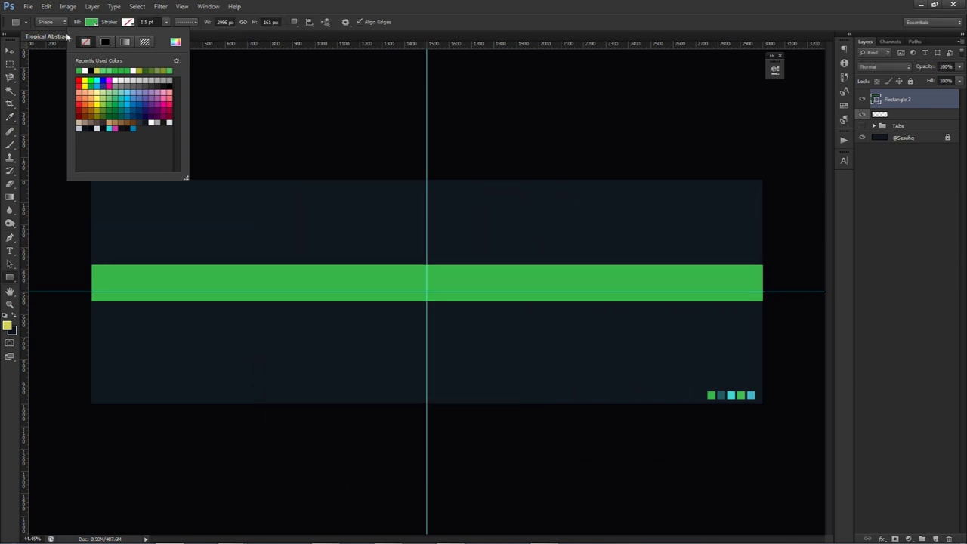
# Rotate the green bar about -40° and move it diagonally across the canvas's upper-left corner.
pyautogui.click(10, 51)
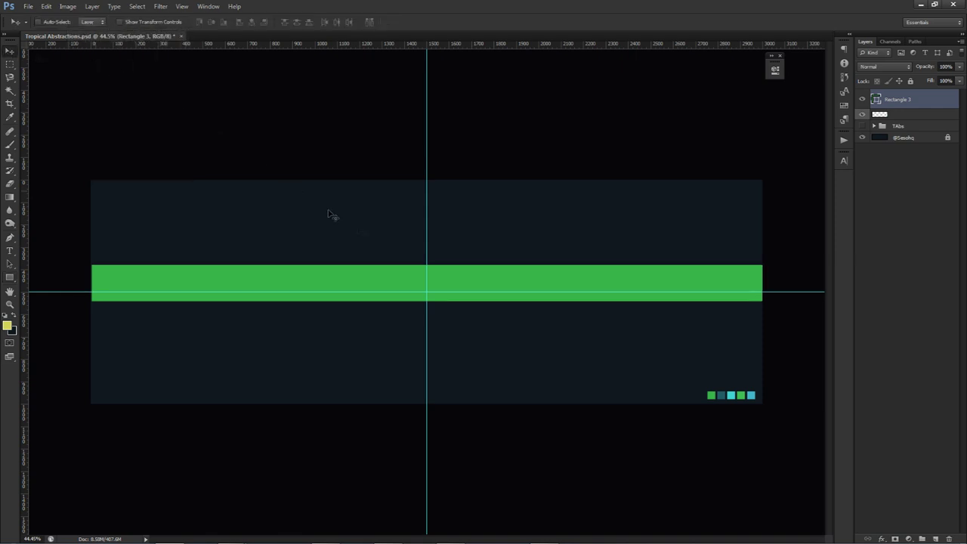
pyautogui.hotkey('ctrl', 't')
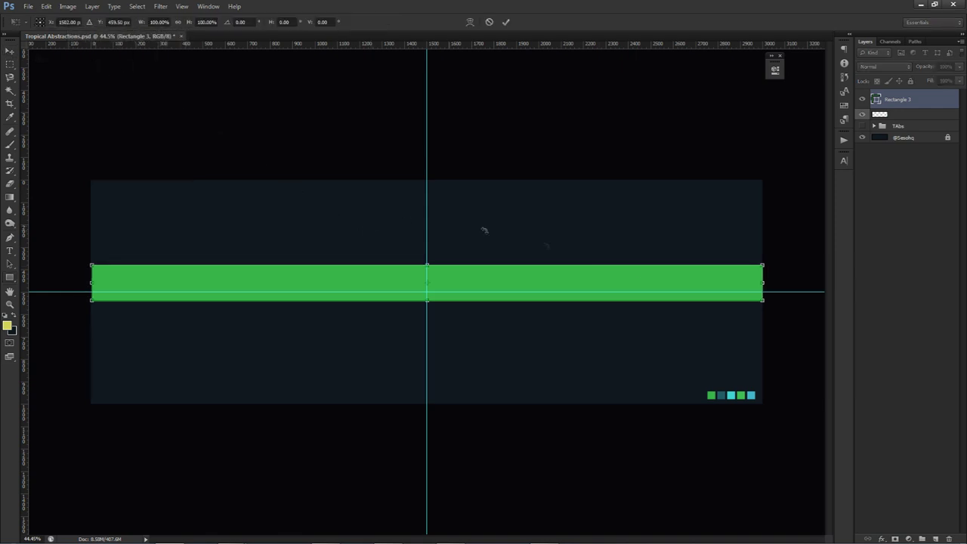
pyautogui.moveTo(775, 259); pyautogui.dragTo(641, 73)
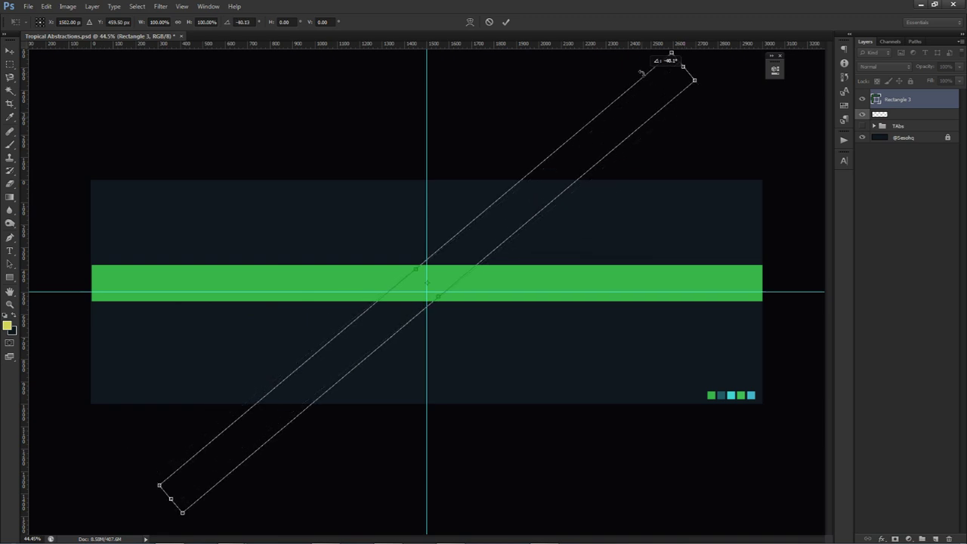
pyautogui.moveTo(473, 246); pyautogui.dragTo(205, 210)
pyautogui.press('Return')
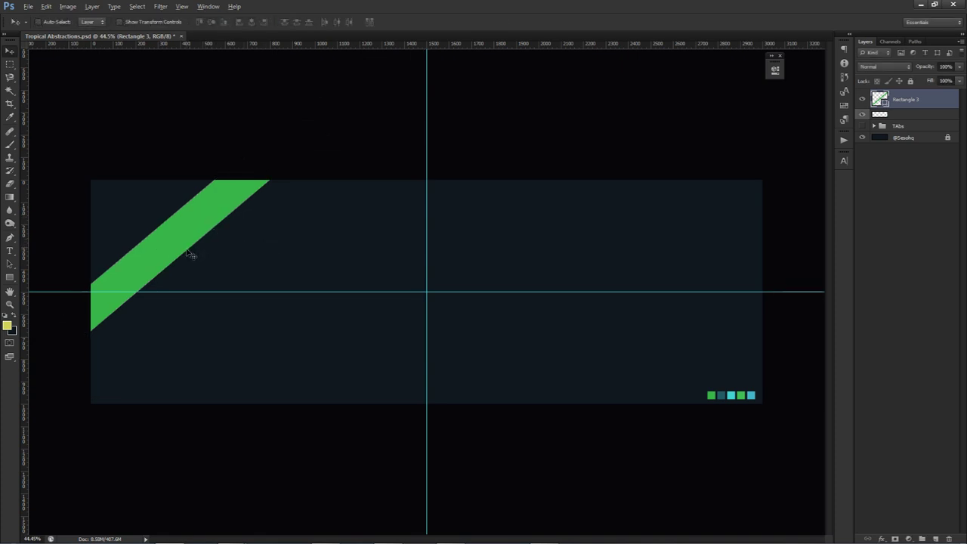
# Duplicate the diagonal green bar just below the original and scale the copy up into a wider stripe.
pyautogui.moveTo(191, 255); pyautogui.dragTo(218, 281)
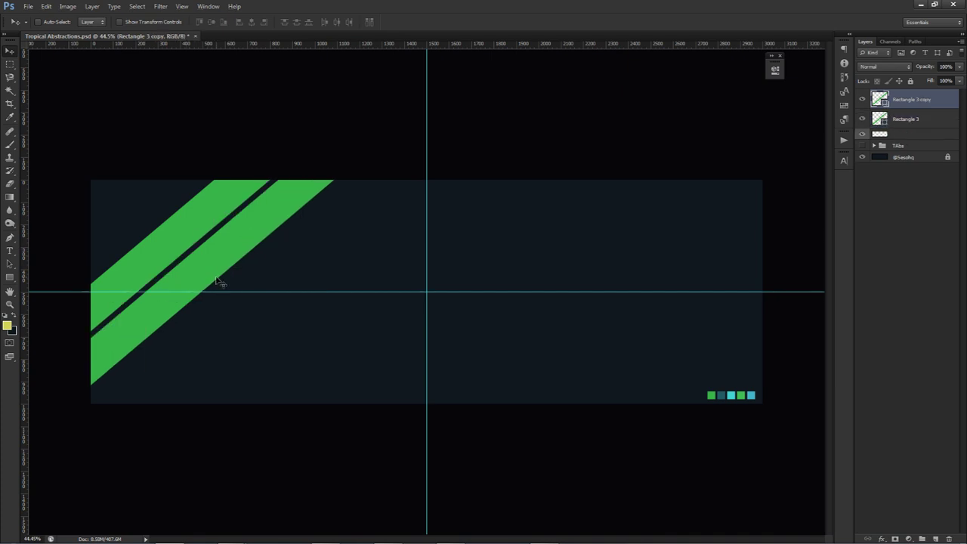
pyautogui.hotkey('ctrl', 't')
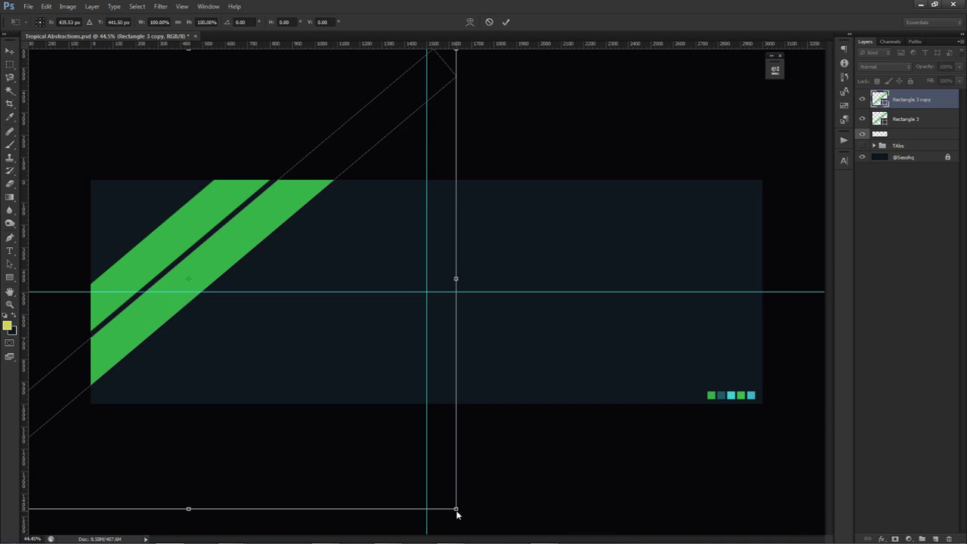
pyautogui.moveTo(456, 511); pyautogui.dragTo(642, 542)
pyautogui.click(504, 22)
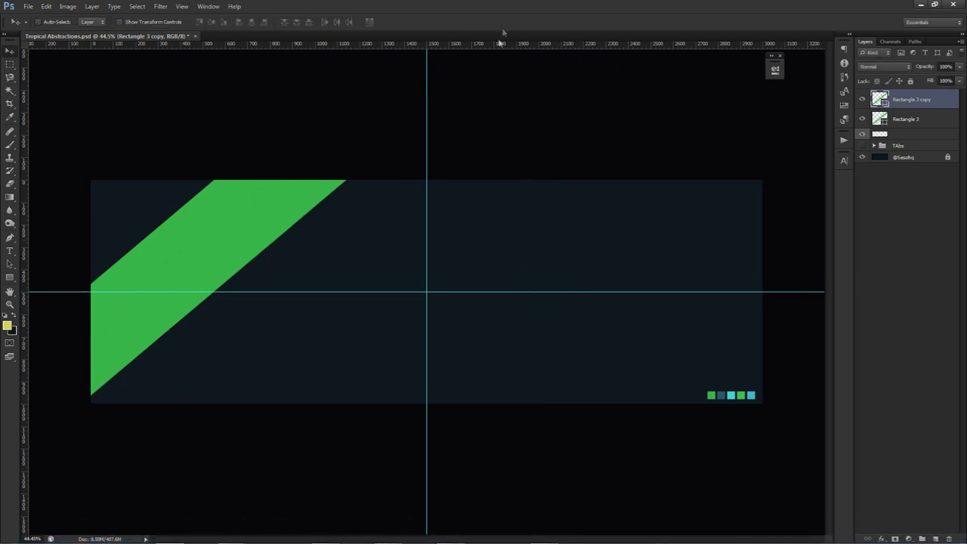
# Move the wider stripe up to the other side of the first bar, overlapping it in the canvas's upper-left corner.
pyautogui.moveTo(380, 270); pyautogui.dragTo(328, 238)
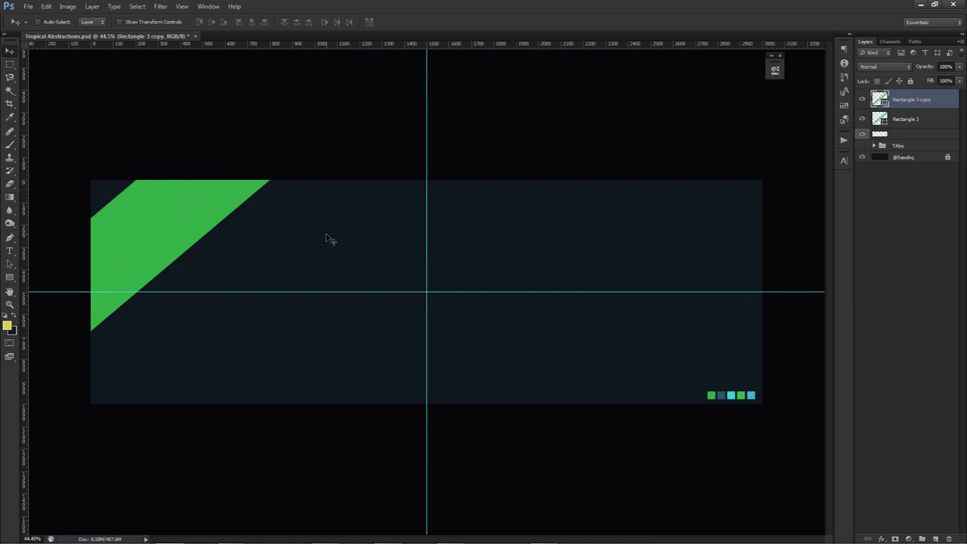
pyautogui.moveTo(269, 232); pyautogui.dragTo(207, 207)
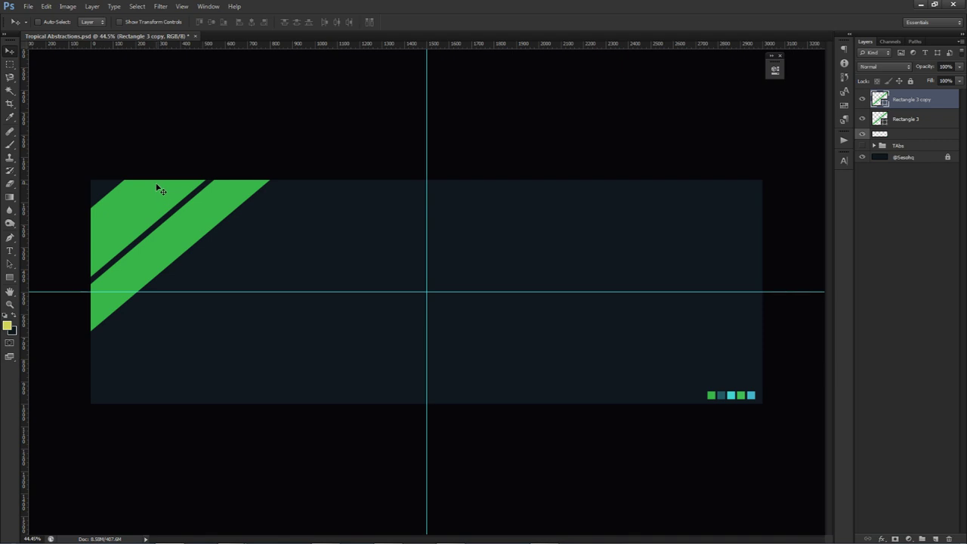
pyautogui.moveTo(155, 190); pyautogui.dragTo(163, 198)
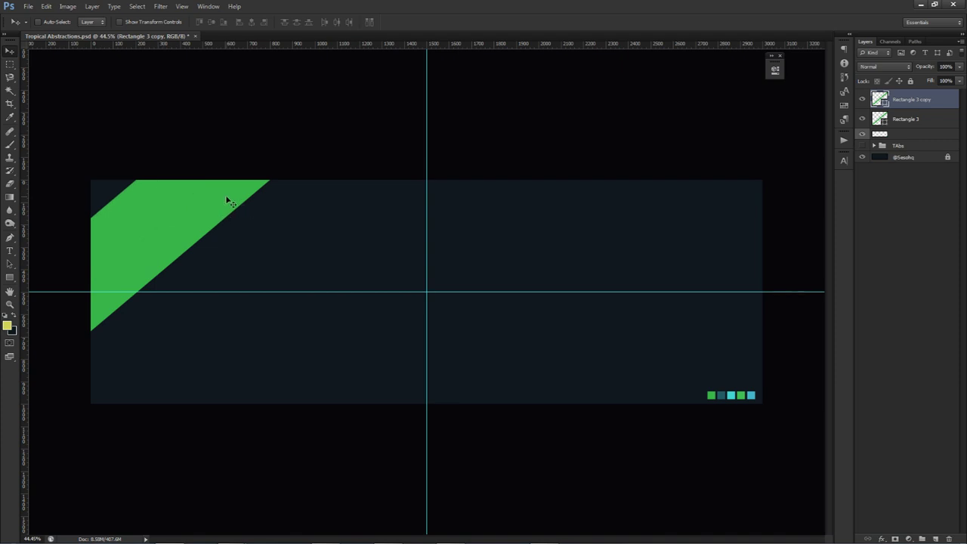
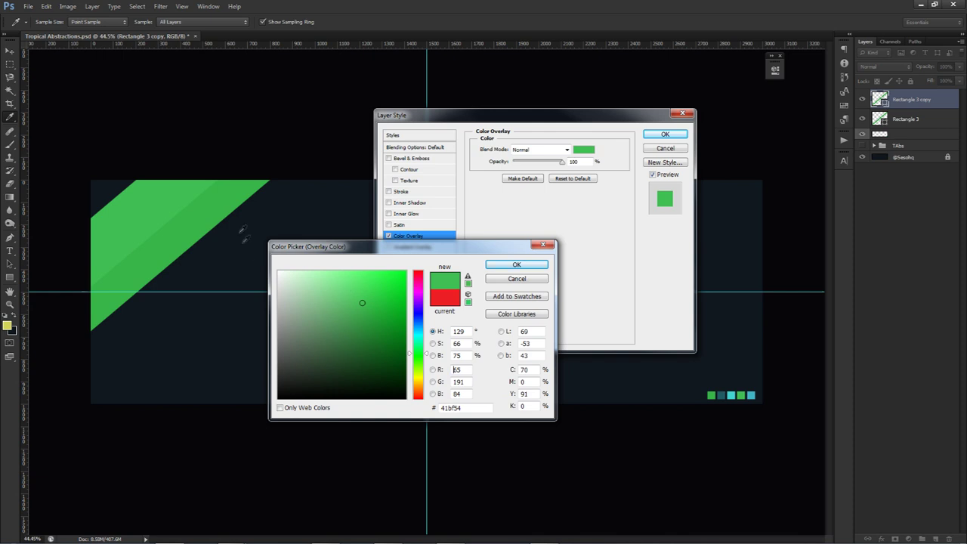
# Add a Color Overlay to the wider stripe, sampling green #39b54a from the original bar.
pyautogui.click(367, 320)
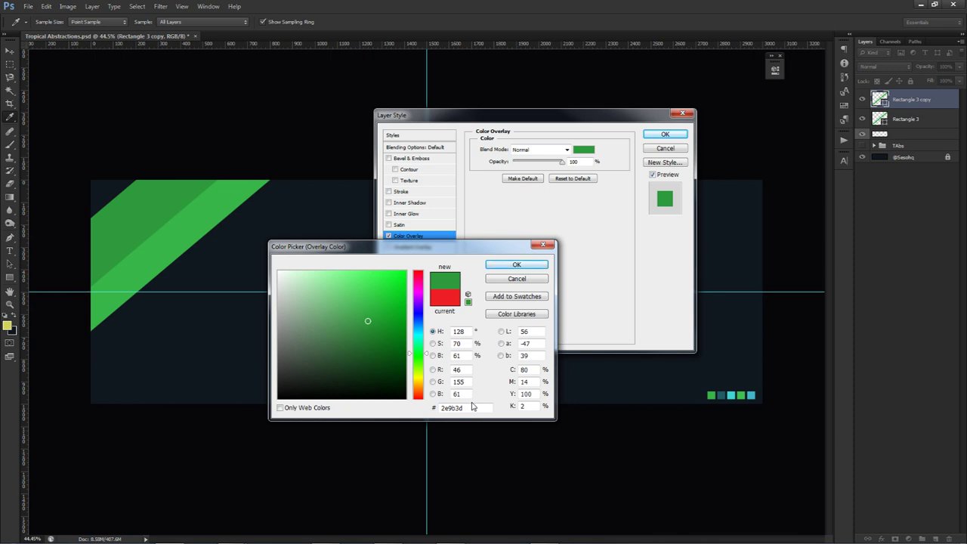
pyautogui.click(197, 205)
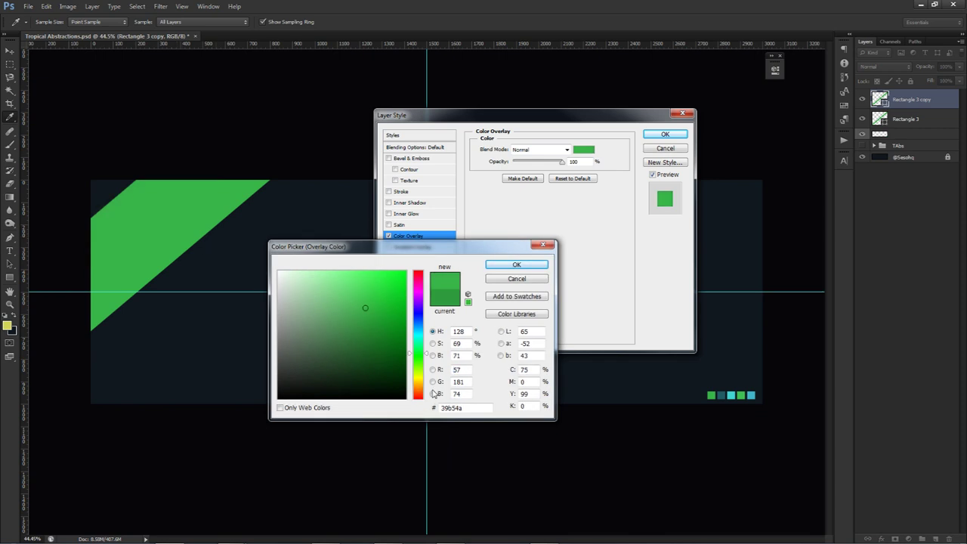
pyautogui.click(517, 264)
pyautogui.click(664, 134)
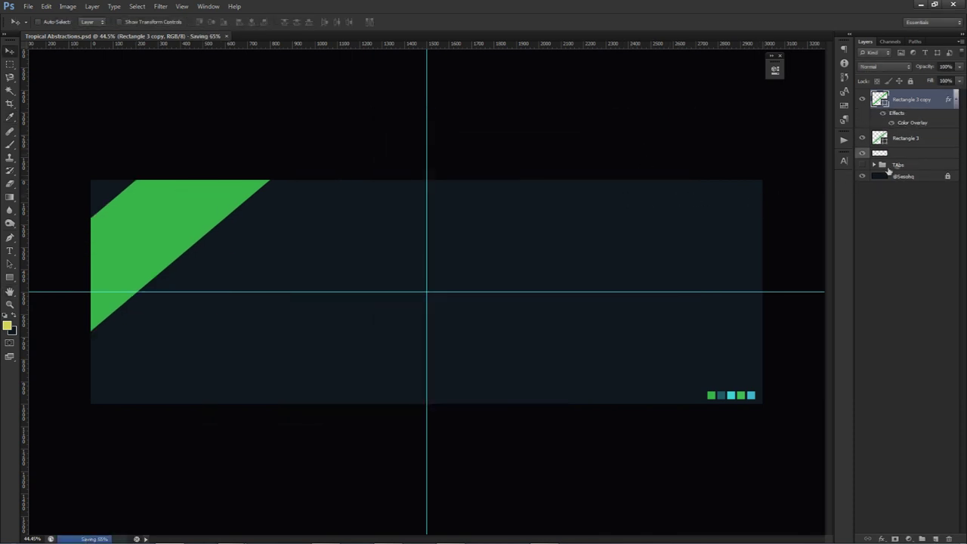
# Change the wider stripe's Color Overlay to the darker green #227f2f.
pyautogui.doubleClick(912, 123)
pyautogui.click(583, 149)
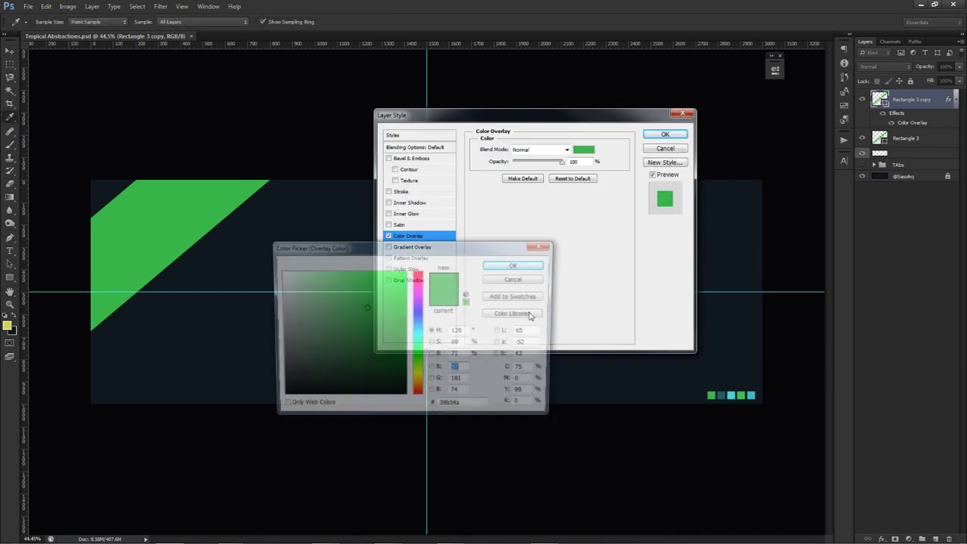
pyautogui.moveTo(371, 341); pyautogui.dragTo(372, 335)
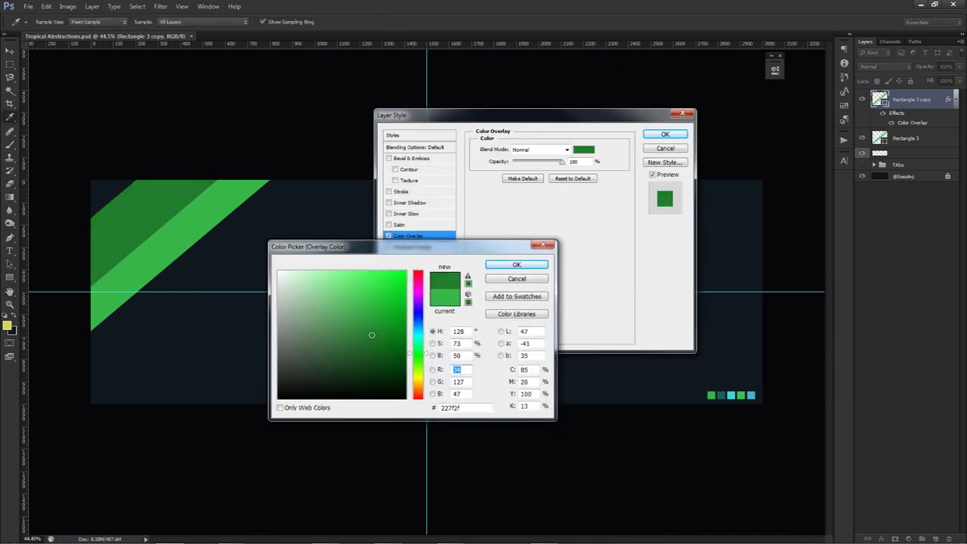
pyautogui.click(531, 264)
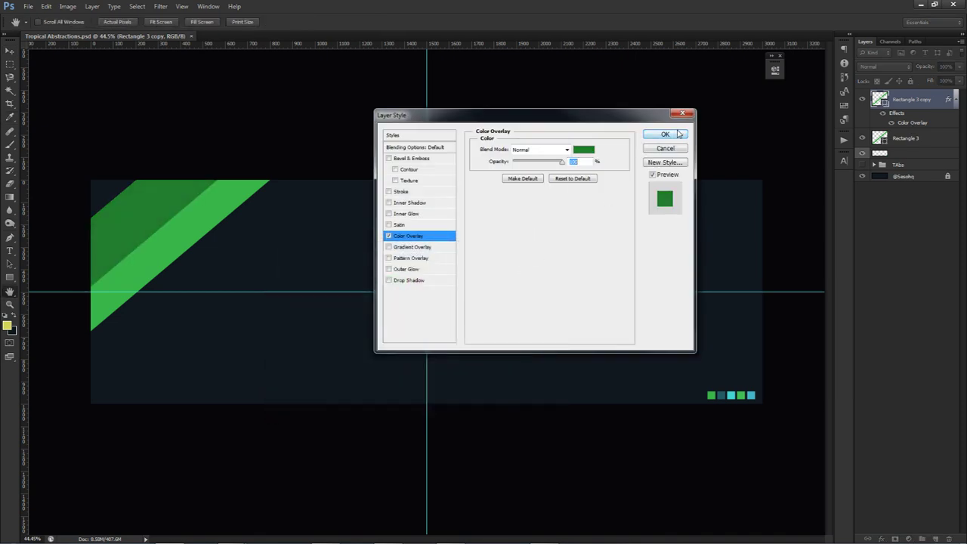
pyautogui.click(667, 134)
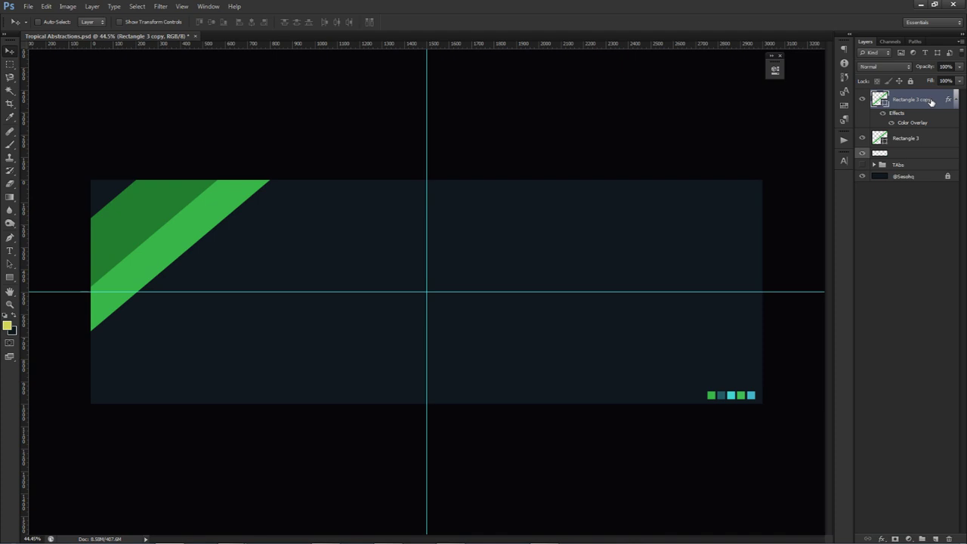
# Duplicate the dark green stripe's layer, then rename the original bar's layer Small REc and the original wide stripe's layer Big Rec.
pyautogui.hotkey('ctrl', 'j')
pyautogui.doubleClick(909, 177)
pyautogui.write('Small REc')
pyautogui.doubleClick(915, 139)
pyautogui.write('B')
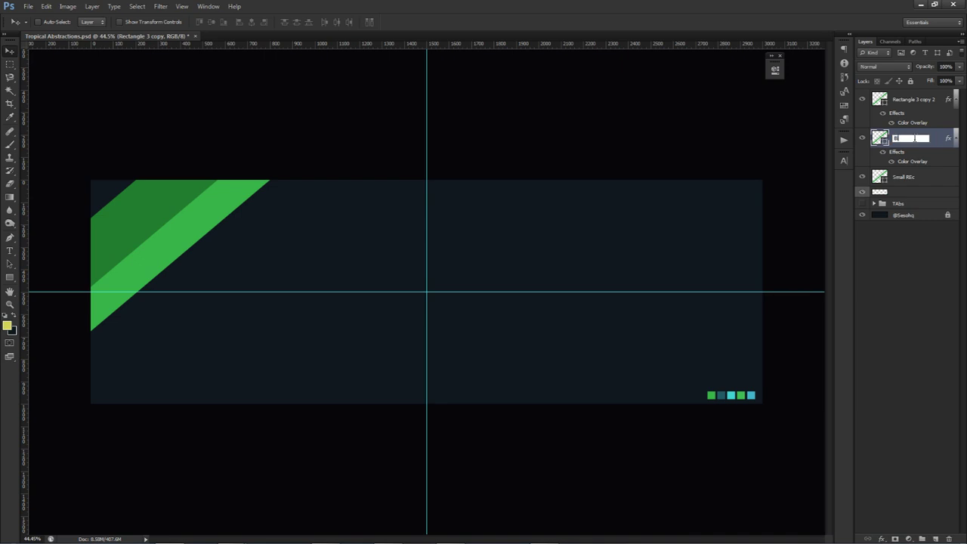
pyautogui.write('ig Rec')
pyautogui.press('Return')
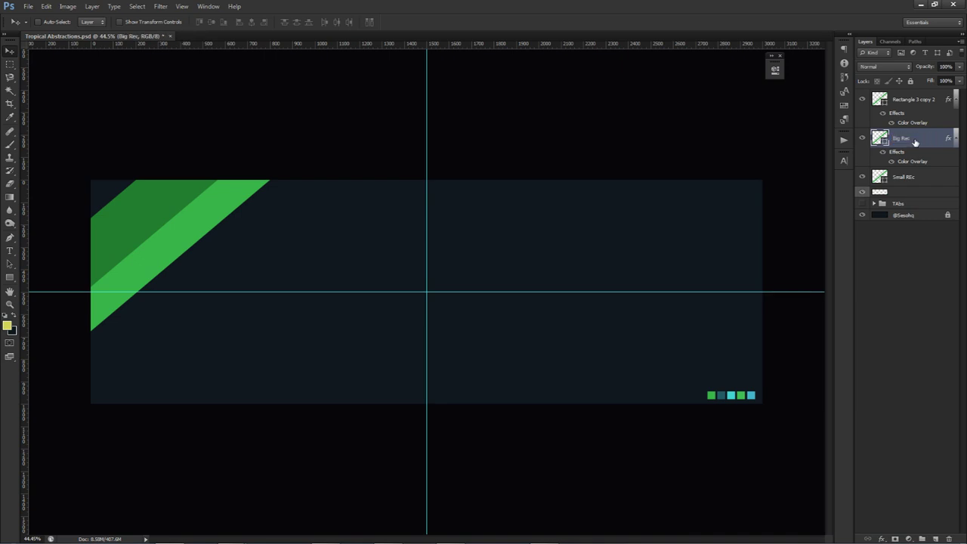
# Place the Rectangle 3 copy 2 layer beneath Small REc and shift its stripe down-right to show along the light green bar's lower edge.
pyautogui.click(954, 138)
pyautogui.click(923, 101)
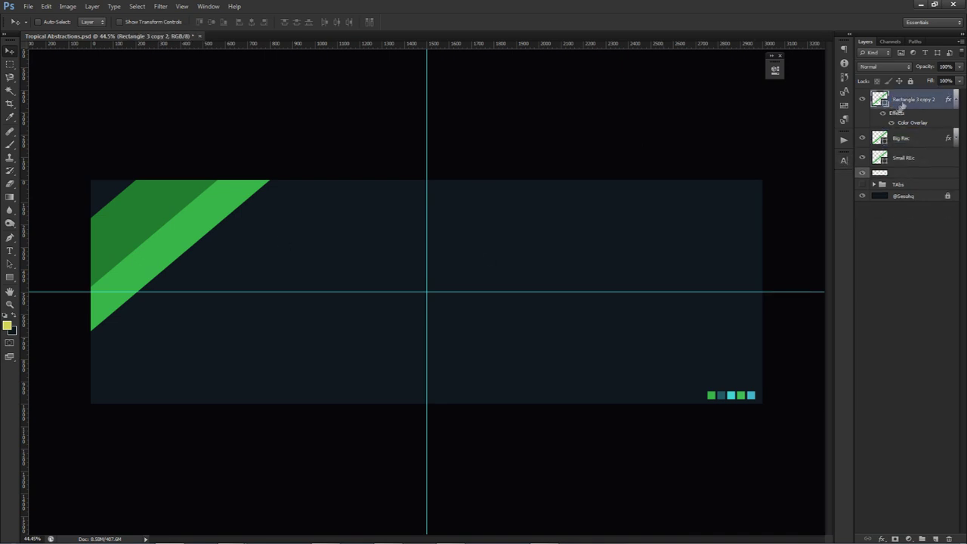
pyautogui.moveTo(907, 103); pyautogui.dragTo(896, 161)
pyautogui.moveTo(155, 219); pyautogui.dragTo(206, 256)
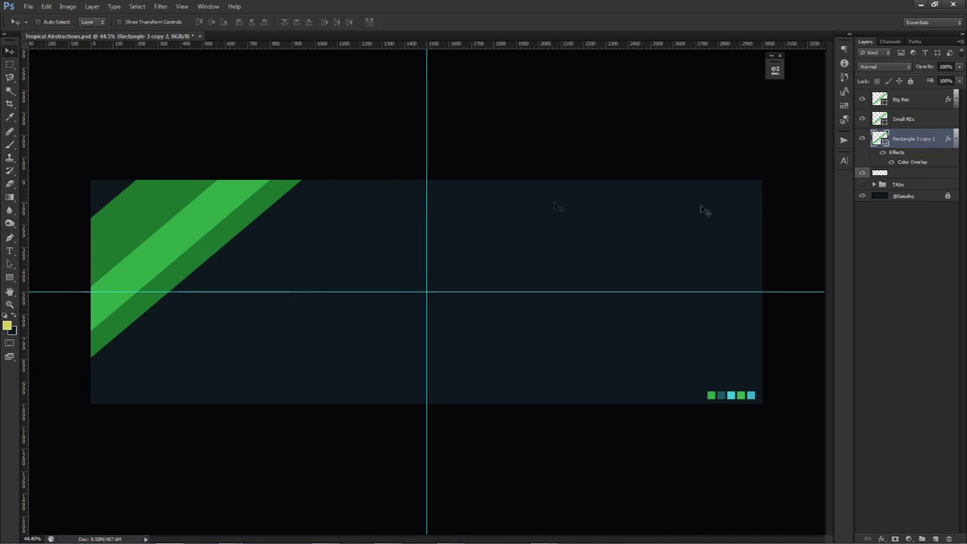
# Change the Rectangle 3 copy 2 stripe's Color Overlay to dark teal #215b63, sampled from the second palette swatch.
pyautogui.doubleClick(904, 163)
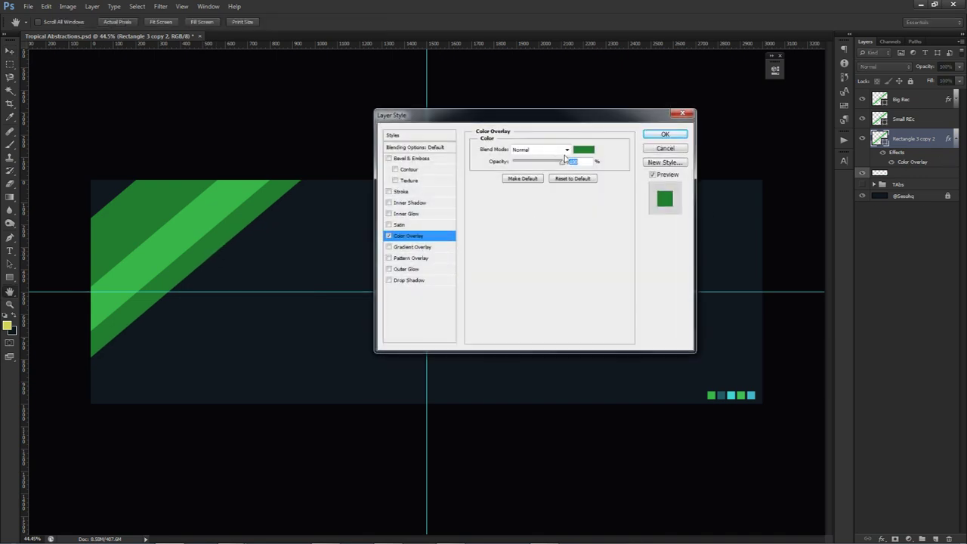
pyautogui.click(584, 150)
pyautogui.click(721, 395)
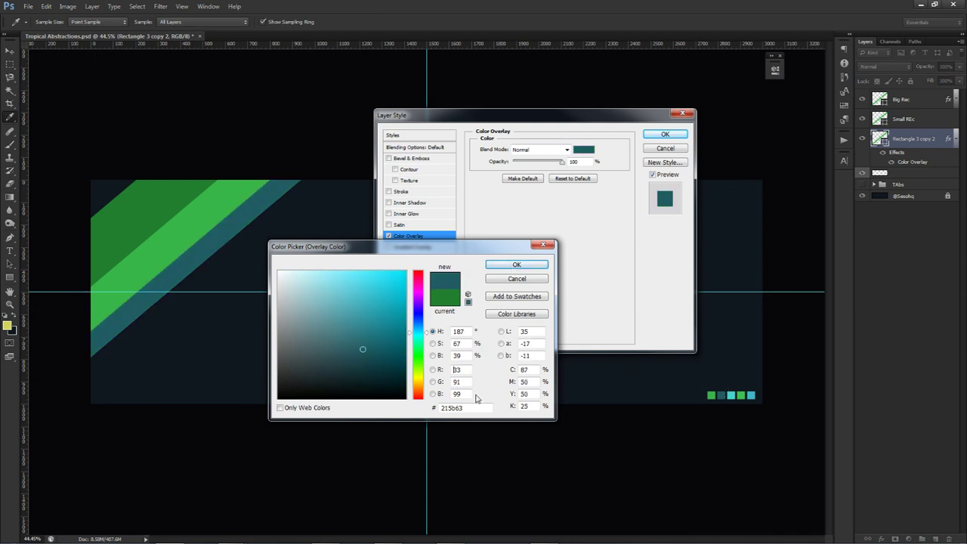
pyautogui.click(518, 265)
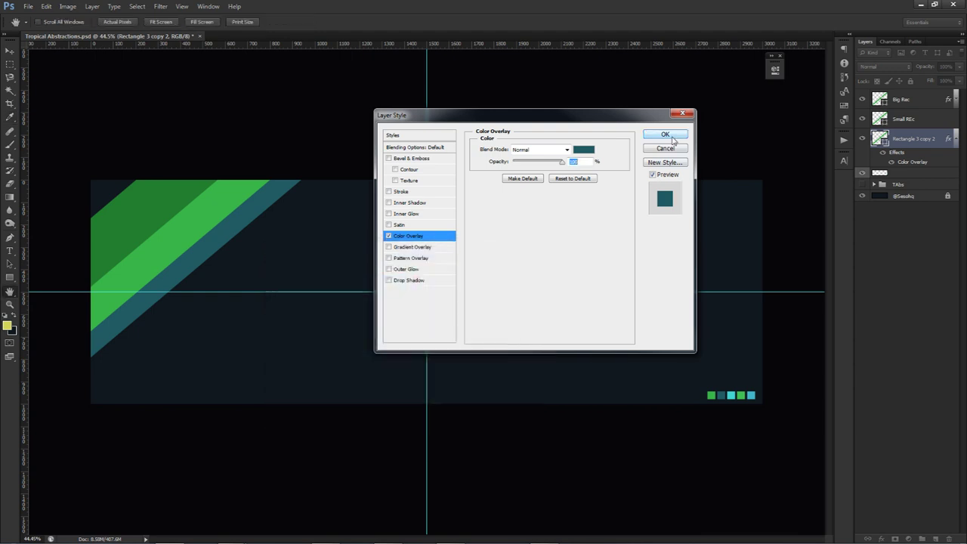
pyautogui.click(666, 134)
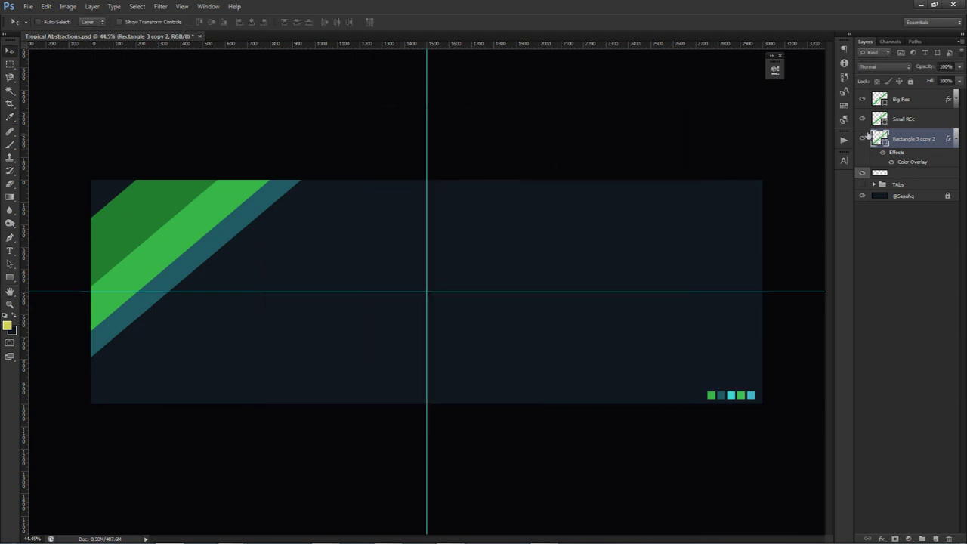
# Duplicate Big Rec, place the copy beneath Rectangle 3 copy 2, and move its stripe to the lower side of the dark teal one.
pyautogui.click(956, 138)
pyautogui.click(912, 99)
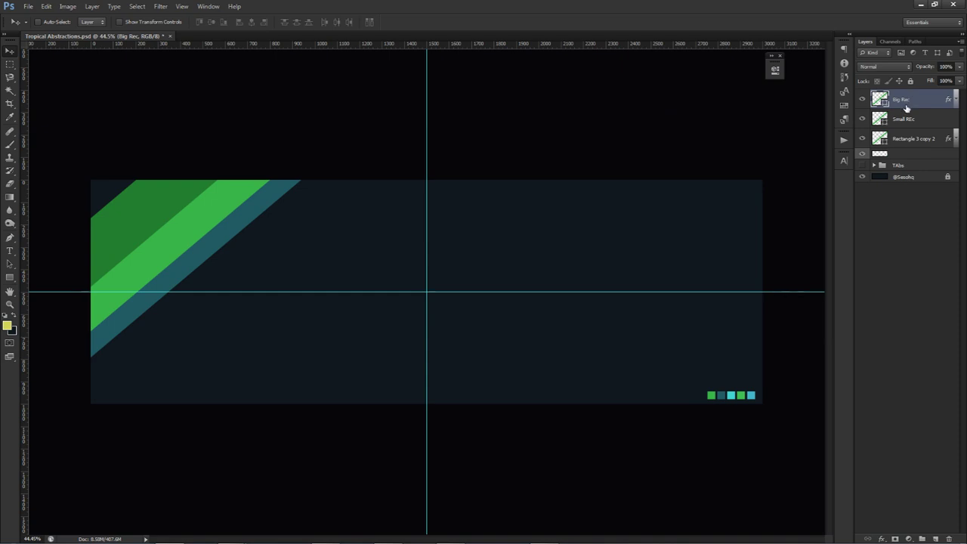
pyautogui.hotkey('ctrl', 'j')
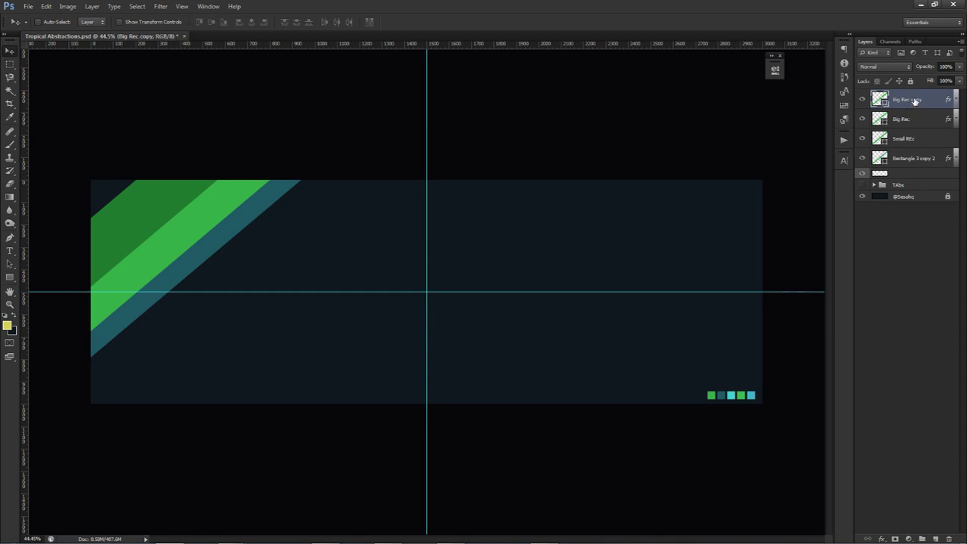
pyautogui.moveTo(916, 100); pyautogui.dragTo(911, 166)
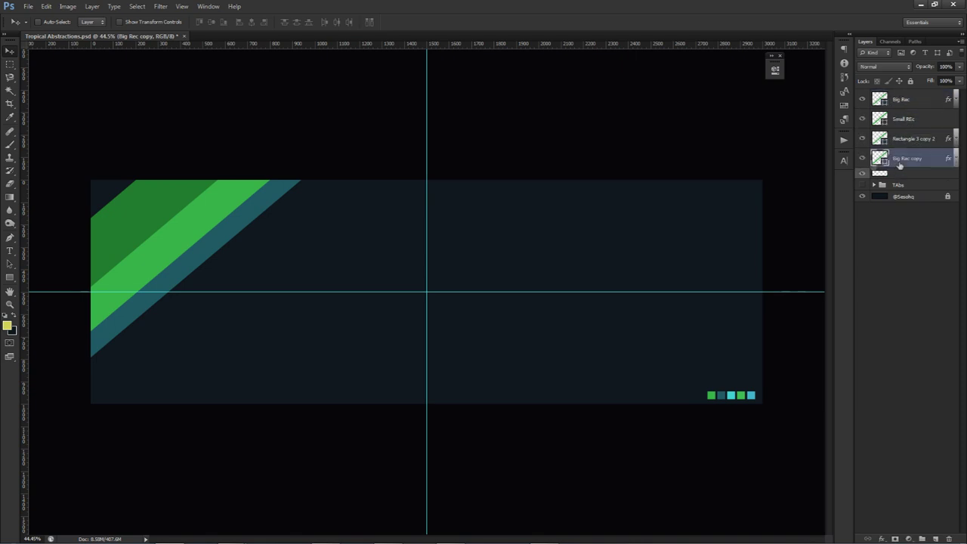
pyautogui.moveTo(134, 230); pyautogui.dragTo(191, 293)
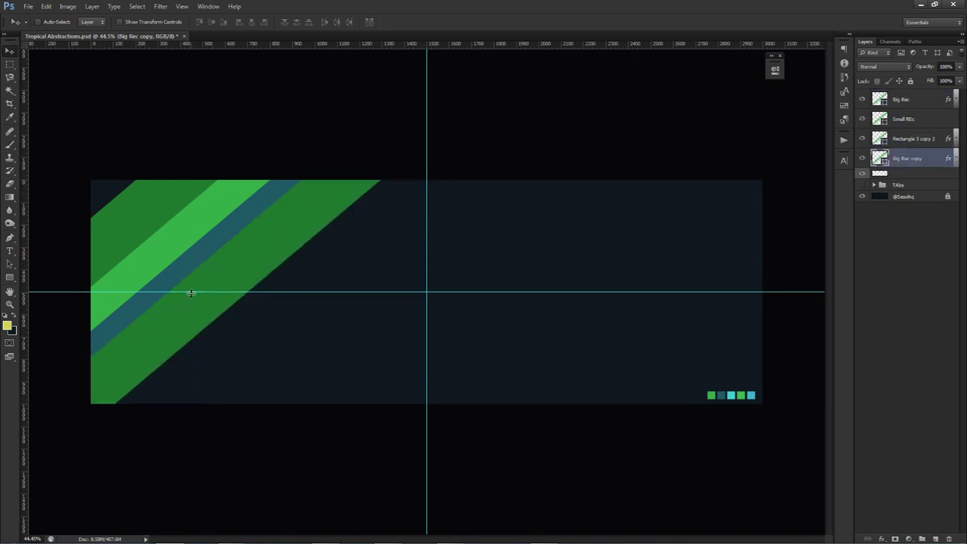
# Change the Big Rec copy stripe's Color Overlay to blue #42b6c6, sampled from the last palette swatch.
pyautogui.click(955, 160)
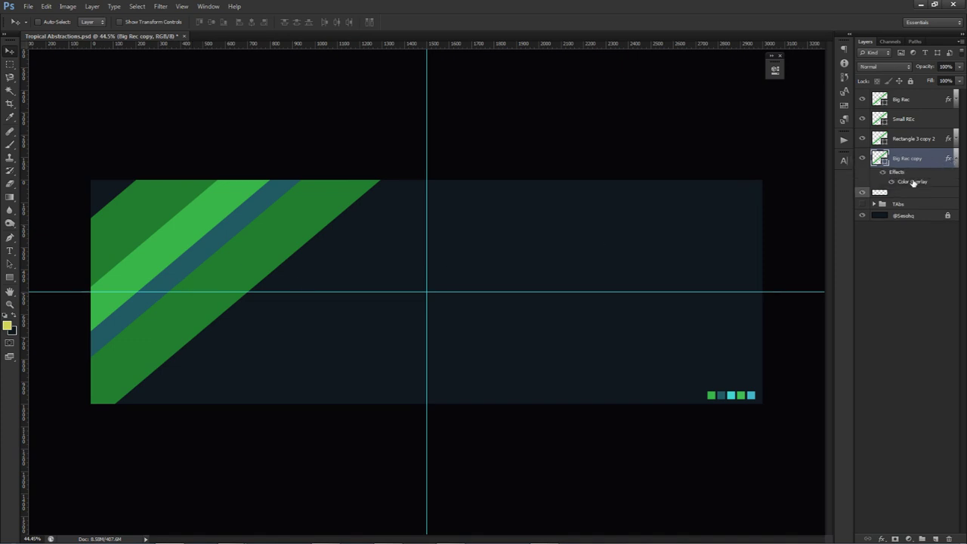
pyautogui.doubleClick(914, 182)
pyautogui.click(583, 150)
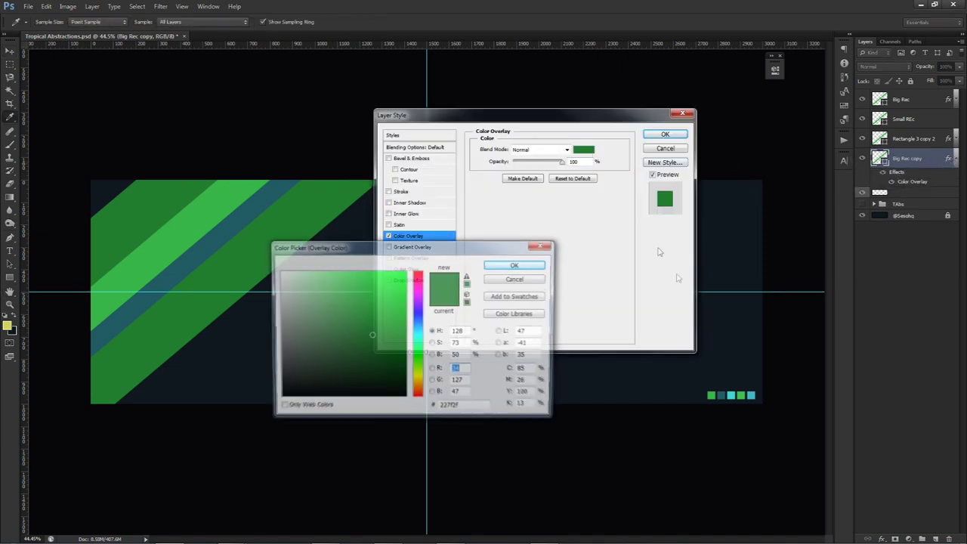
pyautogui.click(730, 393)
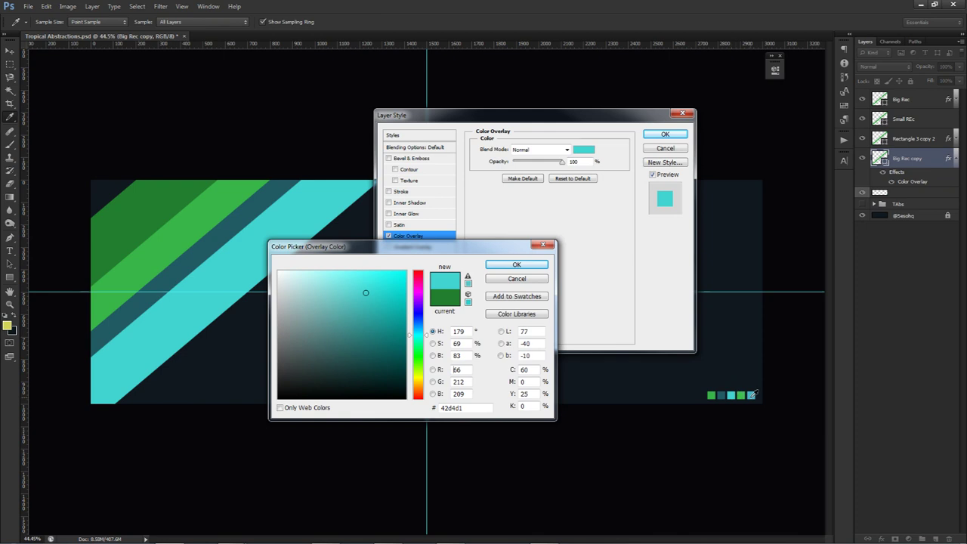
pyautogui.click(750, 395)
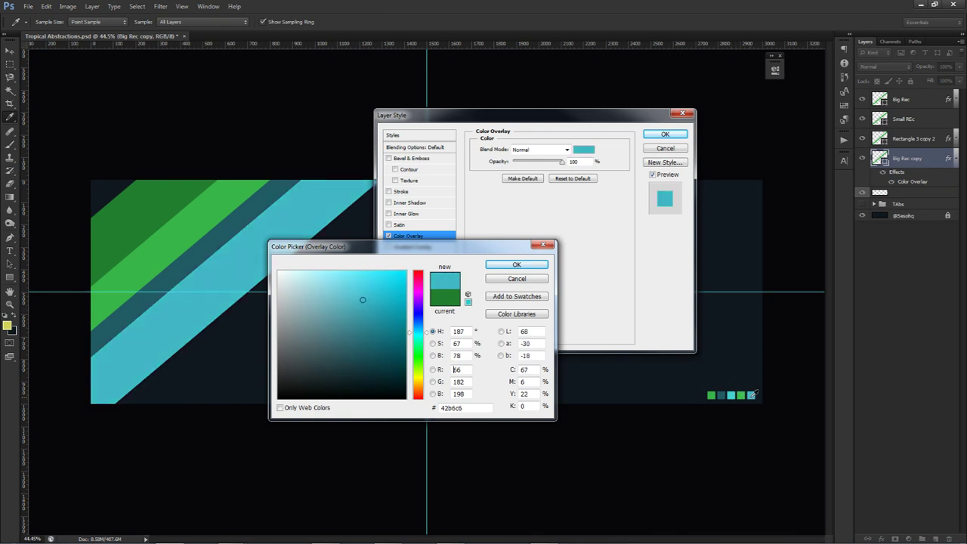
pyautogui.click(517, 264)
pyautogui.click(665, 135)
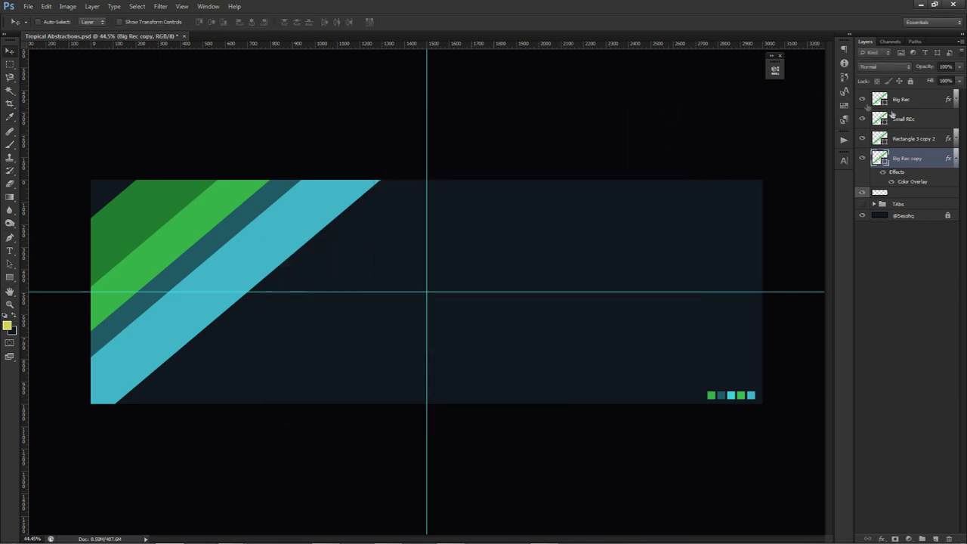
# Place another copy of Big Rec beneath the blue stripe's layer, offset to show as a narrow band along its lower edge.
pyautogui.click(953, 159)
pyautogui.moveTo(929, 159); pyautogui.dragTo(907, 192)
pyautogui.moveTo(295, 259); pyautogui.dragTo(338, 302)
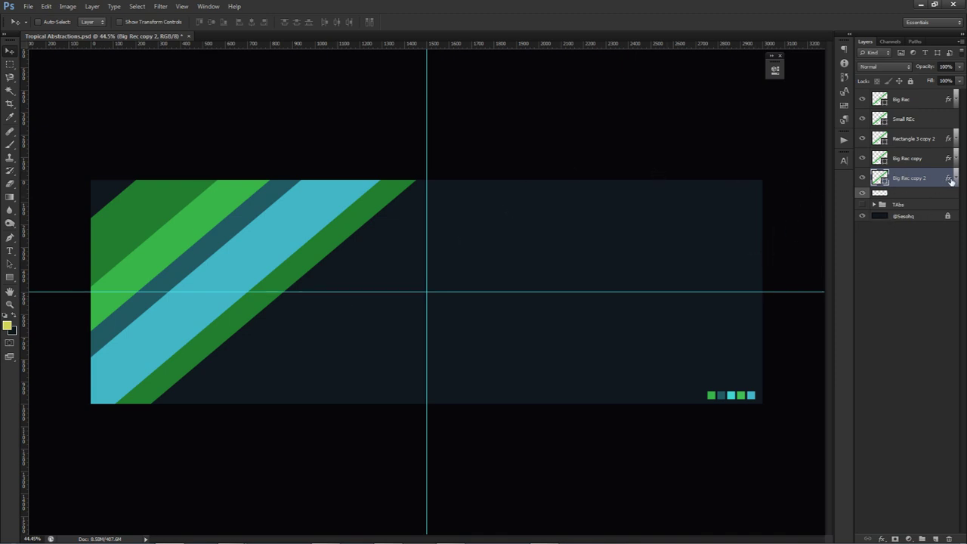
# Change the Big Rec copy 2 stripe's Color Overlay to the light green of the fourth palette swatch.
pyautogui.click(954, 178)
pyautogui.doubleClick(912, 201)
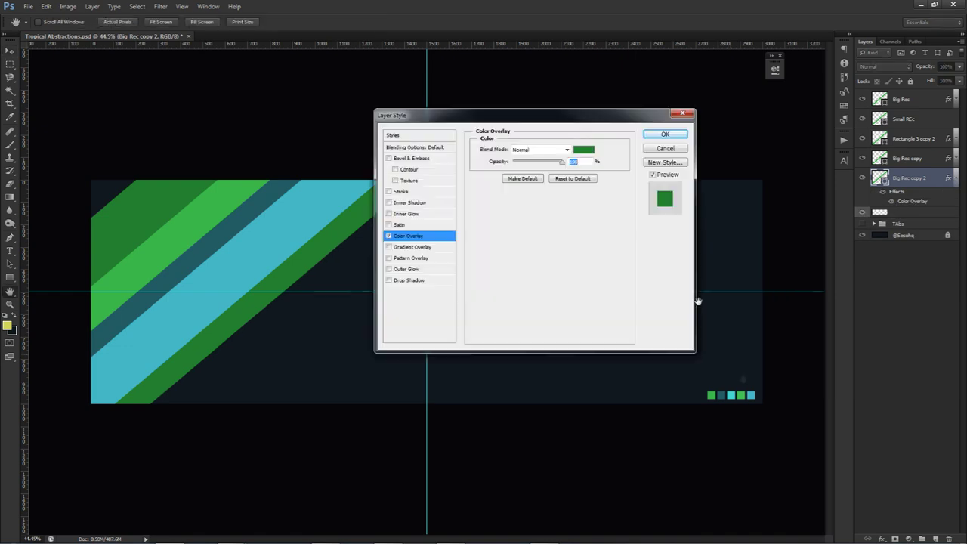
pyautogui.click(583, 149)
pyautogui.click(741, 394)
pyautogui.click(516, 264)
pyautogui.click(665, 134)
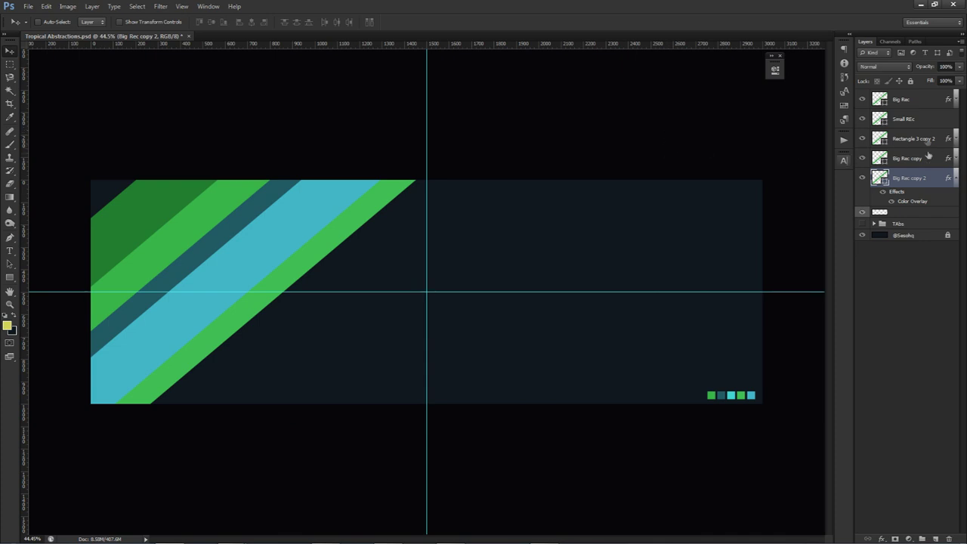
# Add a third copy of Big Rec beneath Big Rec copy 2 and position its stripe along the narrow light green band's lower edge.
pyautogui.click(956, 178)
pyautogui.moveTo(951, 182); pyautogui.dragTo(907, 199)
pyautogui.moveTo(333, 230); pyautogui.dragTo(374, 355)
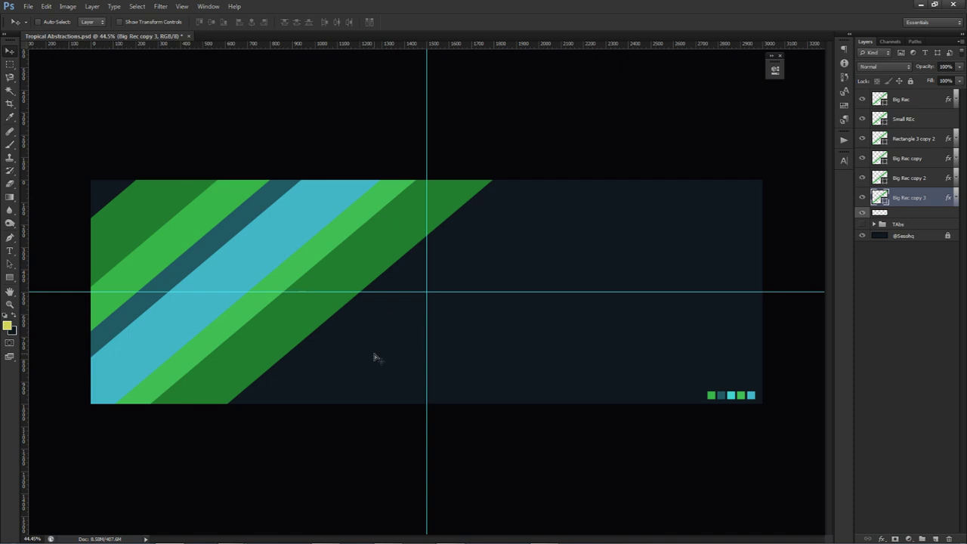
# Change the Big Rec copy 3 stripe's Color Overlay to turquoise #42d4d1, sampled from the third palette swatch.
pyautogui.click(956, 197)
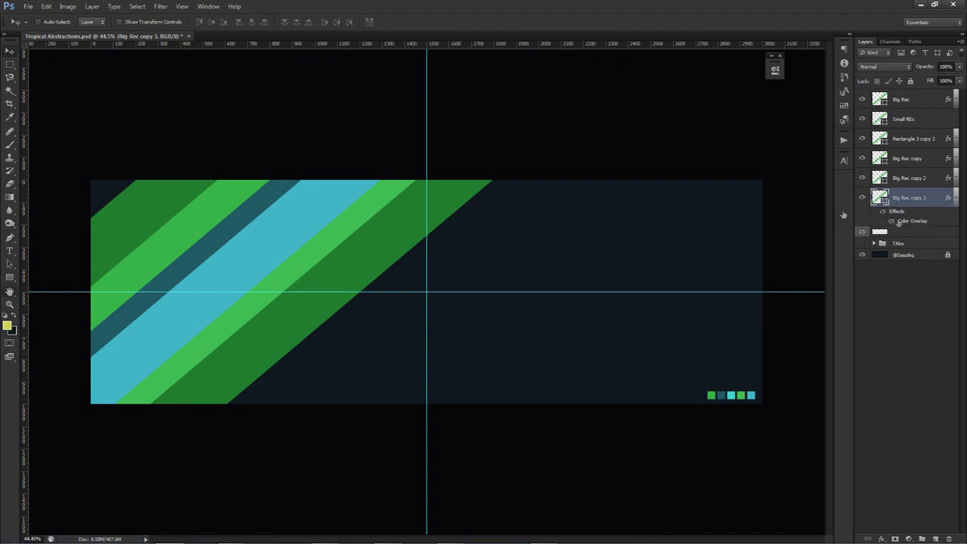
pyautogui.doubleClick(905, 221)
pyautogui.click(584, 148)
pyautogui.click(246, 249)
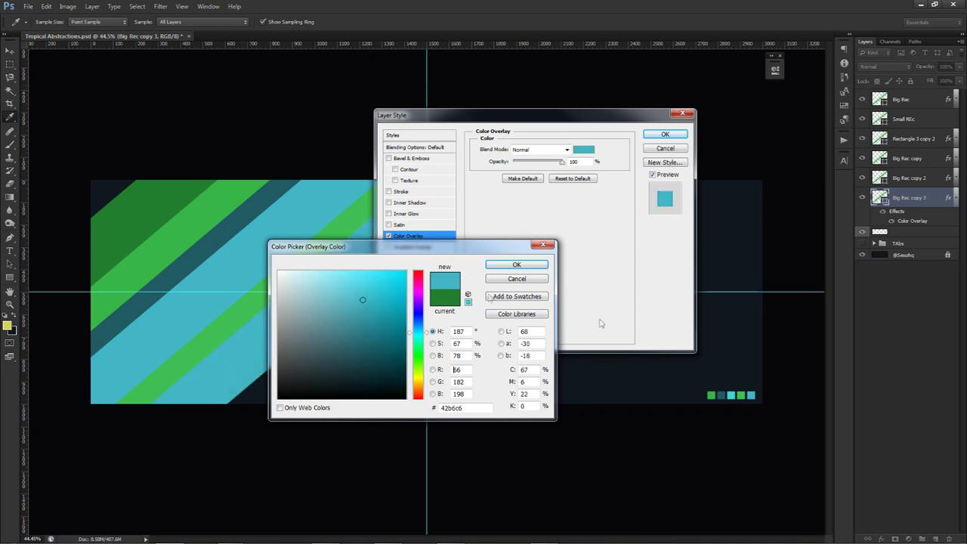
pyautogui.click(729, 395)
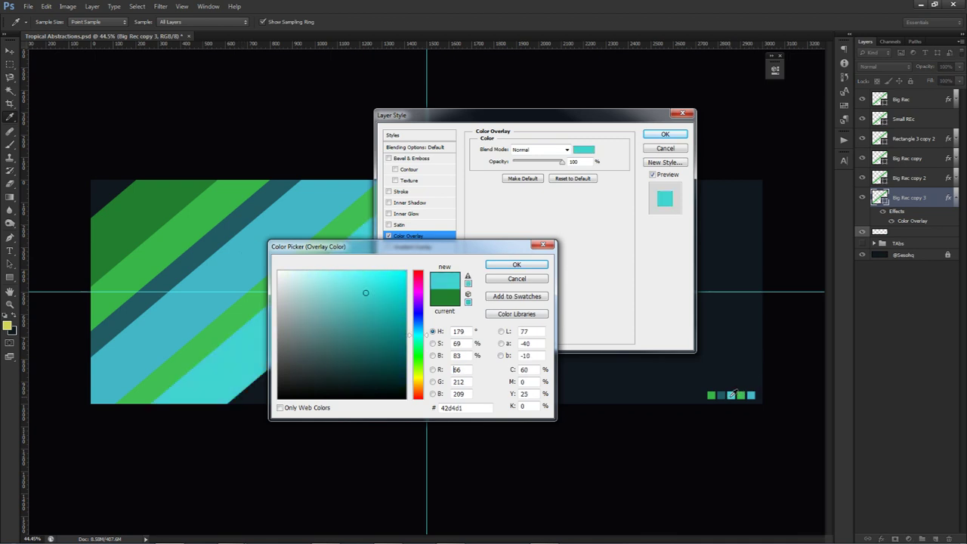
pyautogui.click(516, 264)
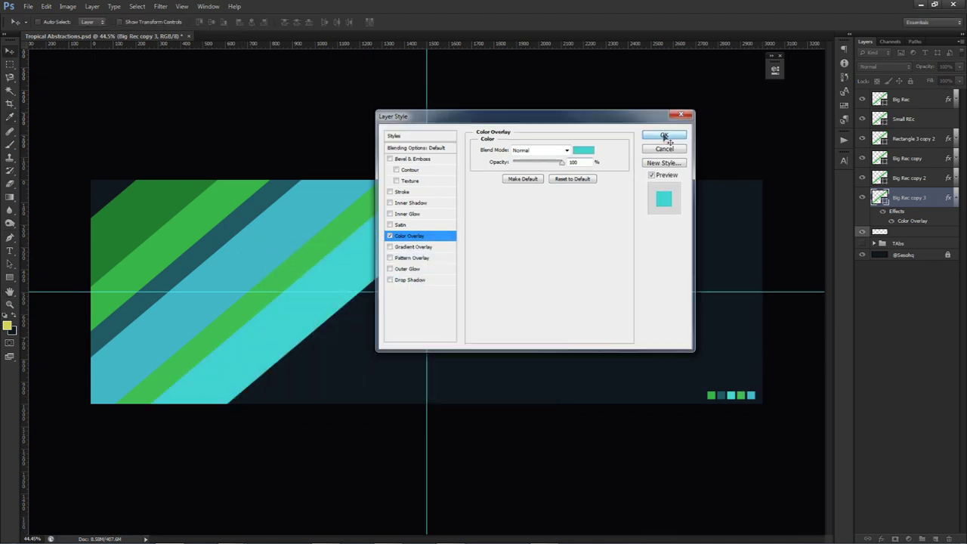
pyautogui.click(665, 135)
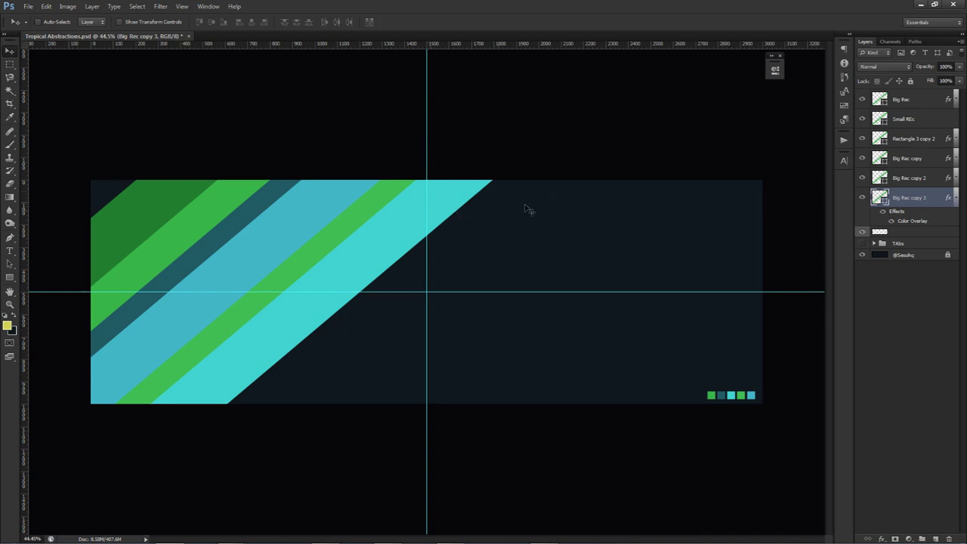
# Create a new blank white document and place a vertical guide at its horizontal centre.
pyautogui.click(28, 6)
pyautogui.click(34, 16)
pyautogui.click(571, 195)
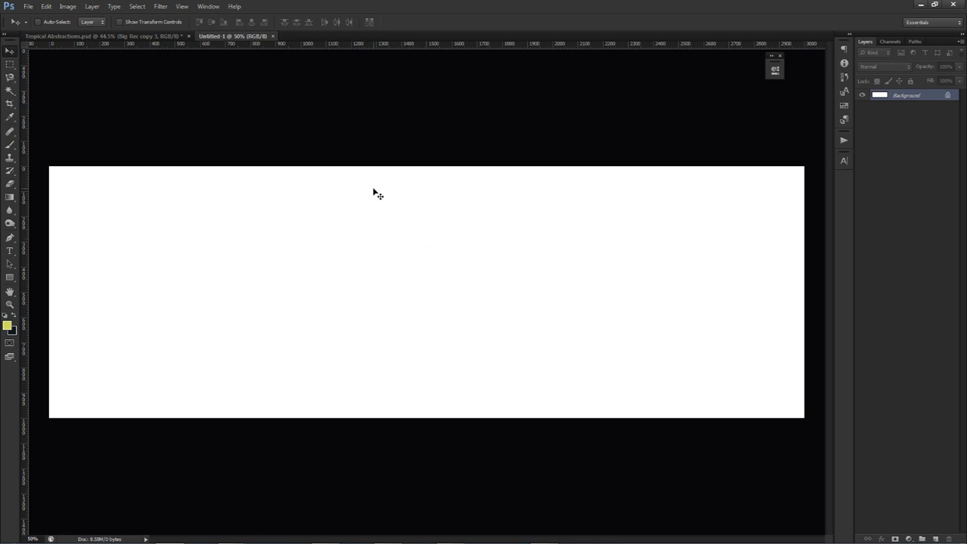
pyautogui.hotkey('ctrl', 'r')
pyautogui.hotkey('ctrl', 'r')
pyautogui.moveTo(24, 78); pyautogui.dragTo(427, 167)
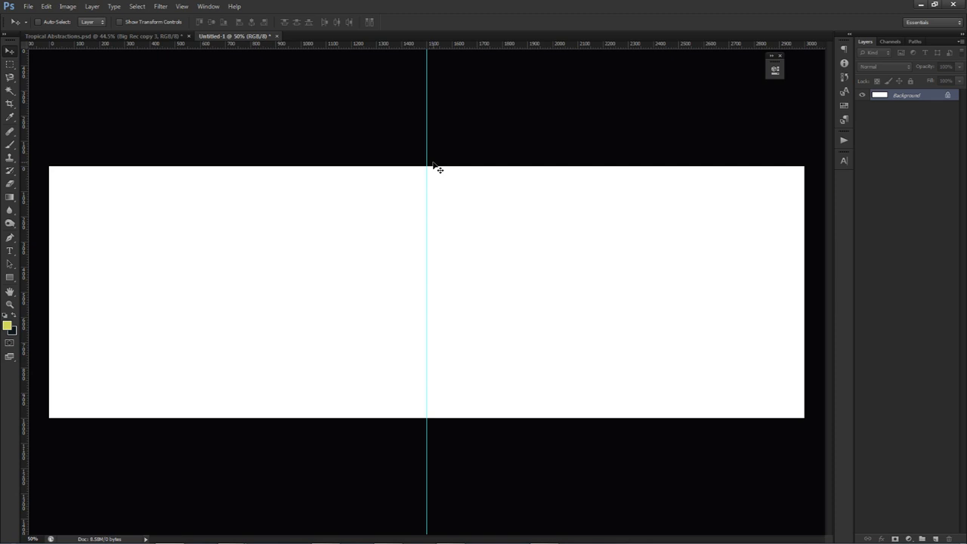
# Close the blank untitled document without saving it.
pyautogui.click(278, 36)
pyautogui.click(494, 205)
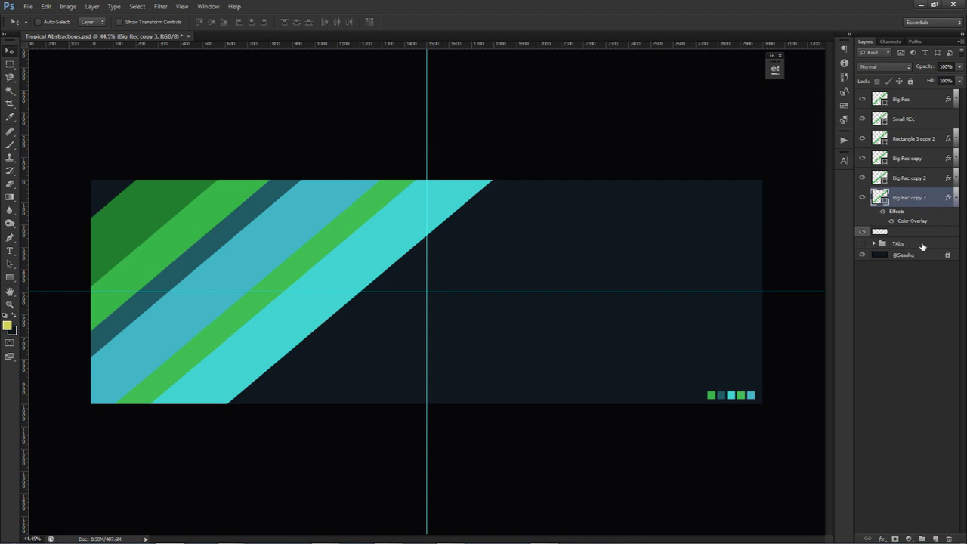
# Rasterize the turquoise Big Rec copy 3 stripe with its layer style and delete the part extending right of the vertical centre guide.
pyautogui.press('m')
pyautogui.moveTo(427, 148); pyautogui.dragTo(608, 412)
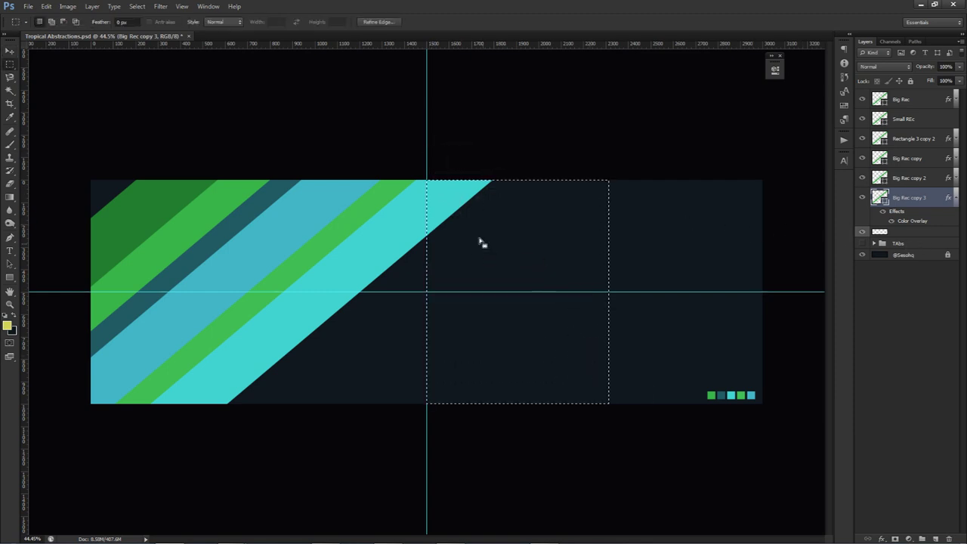
pyautogui.press('Delete')
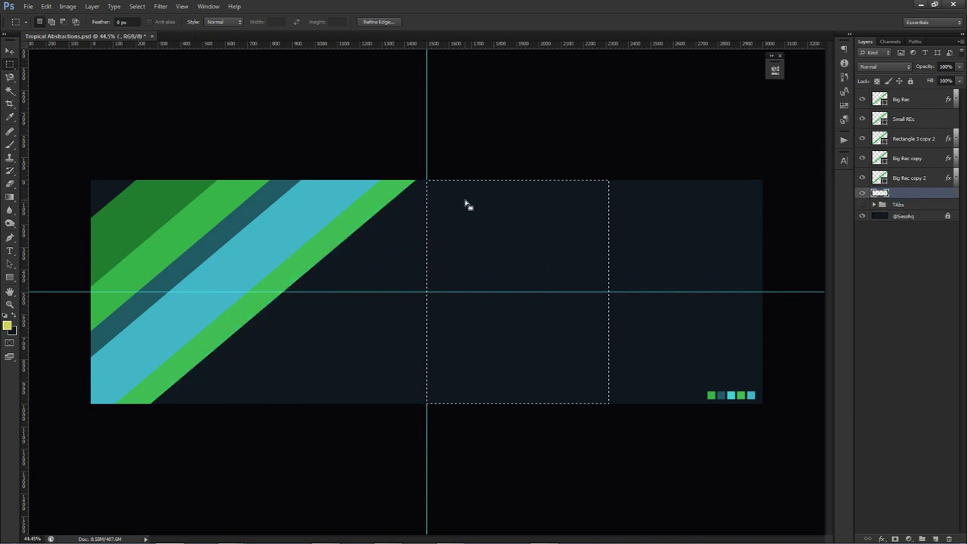
pyautogui.hotkey('ctrl', 'z')
pyautogui.rightClick(898, 198)
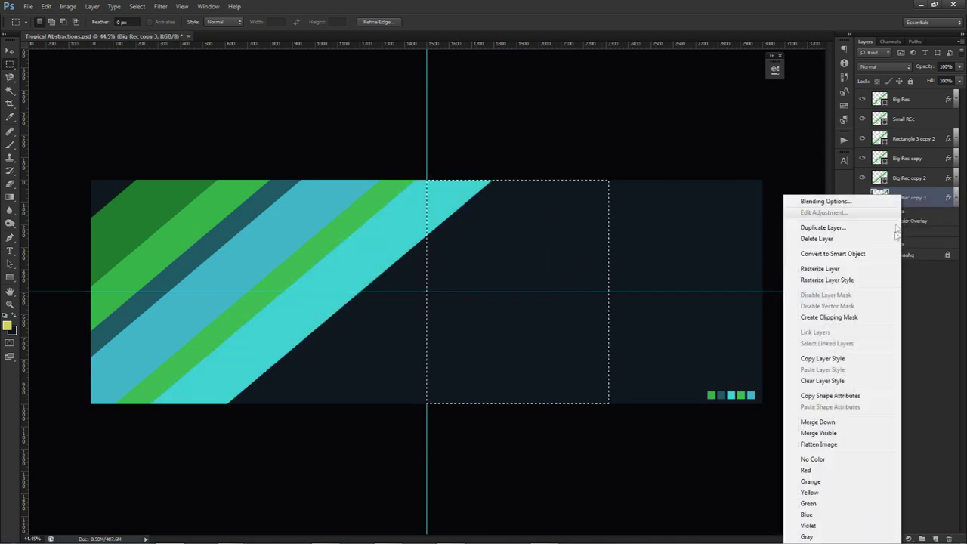
pyautogui.click(840, 281)
pyautogui.press('Delete')
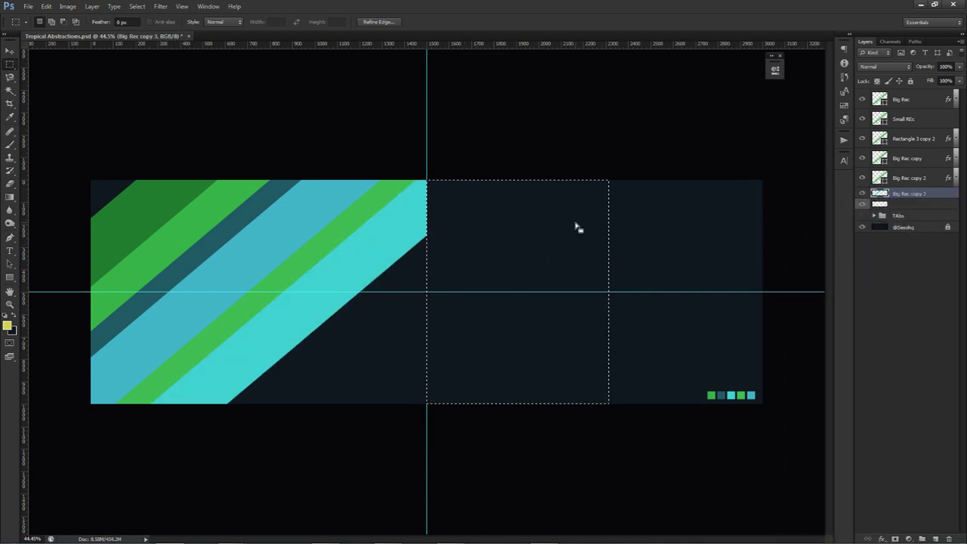
pyautogui.hotkey('ctrl', 'd')
pyautogui.press('v')
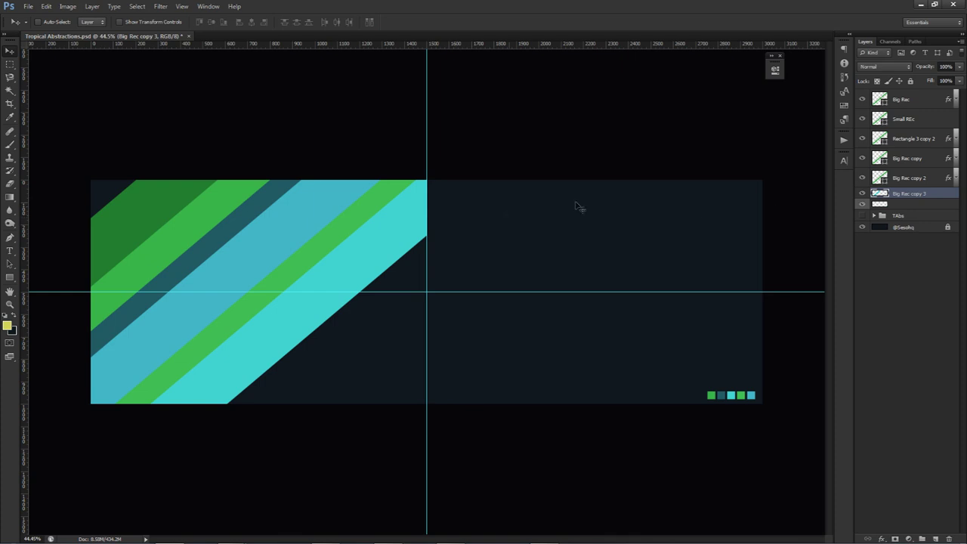
# Duplicate all six stripe layers from Big Rec to Big Rec copy 3 and move the copies into the banner's empty right half.
pyautogui.click(913, 104)
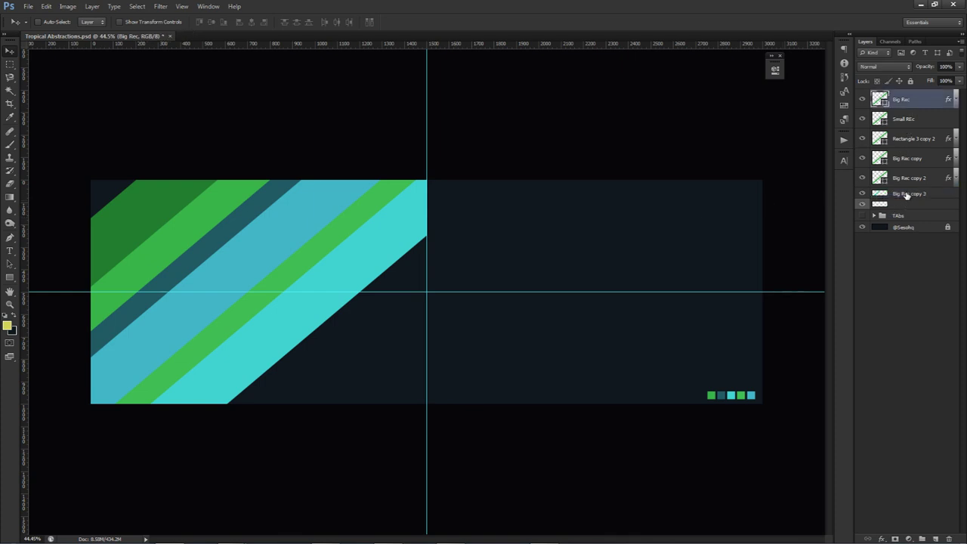
pyautogui.click(906, 195)
pyautogui.keyDown('shift'); pyautogui.click(909, 101); pyautogui.keyUp('shift')
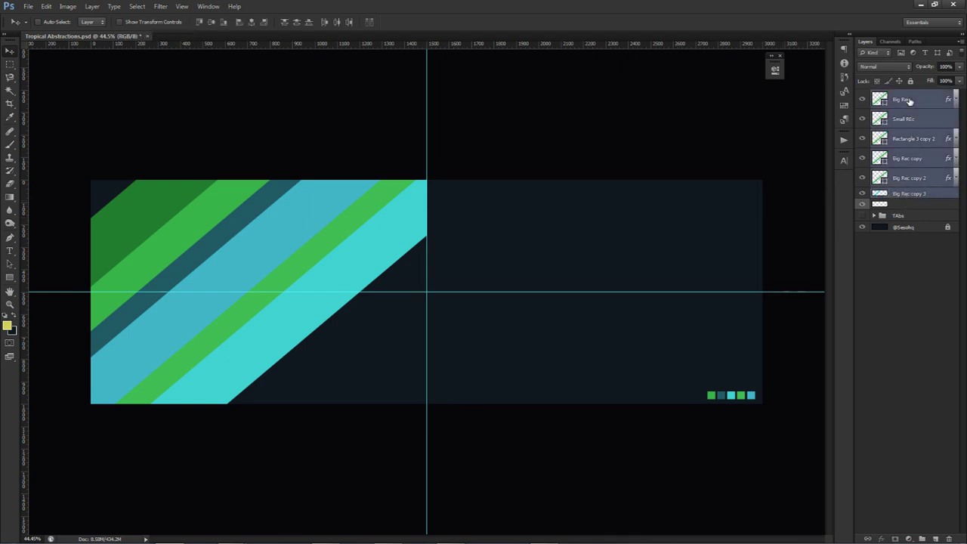
pyautogui.hotkey('ctrl', 'j')
pyautogui.moveTo(267, 266); pyautogui.dragTo(600, 271)
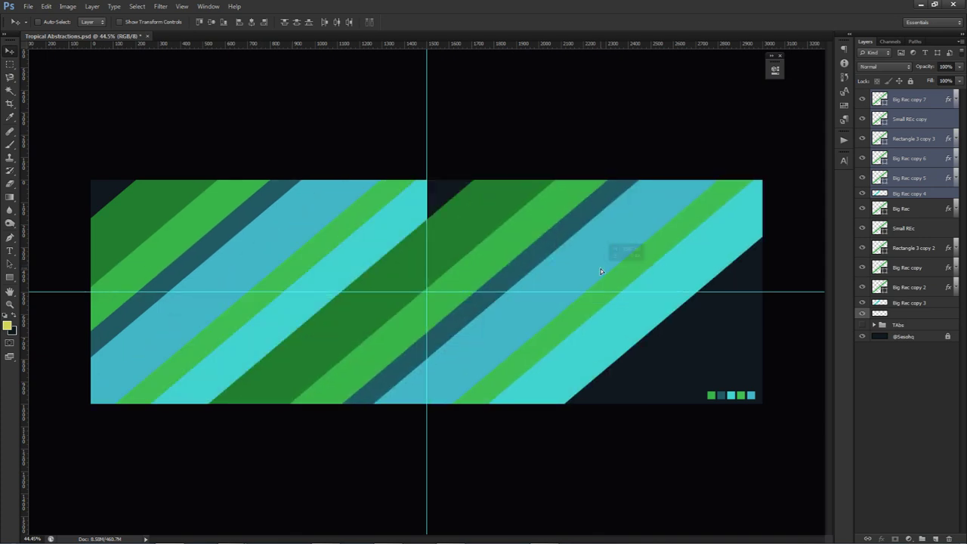
# Try flipping the duplicated stripes horizontally to mirror the left half, cancel the transform and delete the copies.
pyautogui.hotkey('ctrl', 't')
pyautogui.rightClick(601, 271)
pyautogui.click(635, 420)
pyautogui.moveTo(267, 241); pyautogui.dragTo(392, 231)
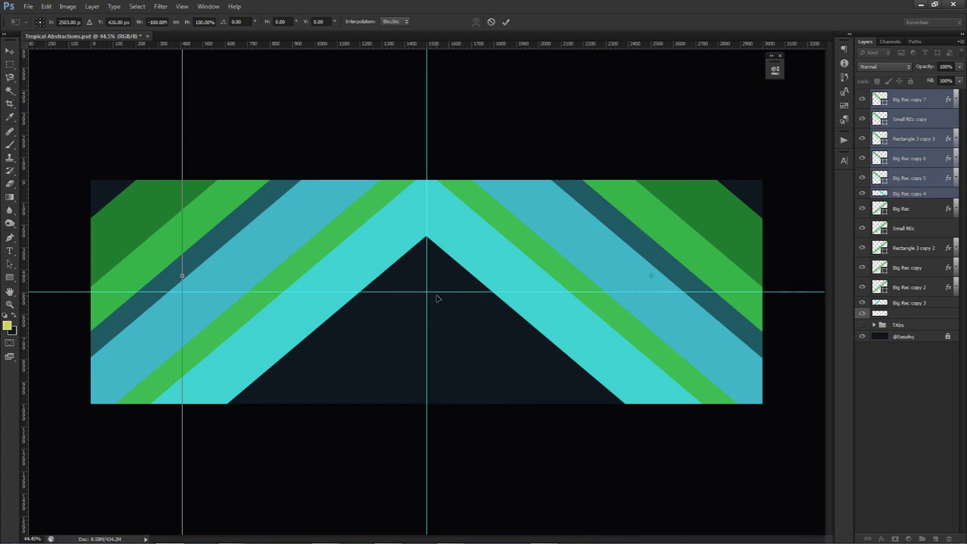
pyautogui.click(491, 22)
pyautogui.press('Delete')
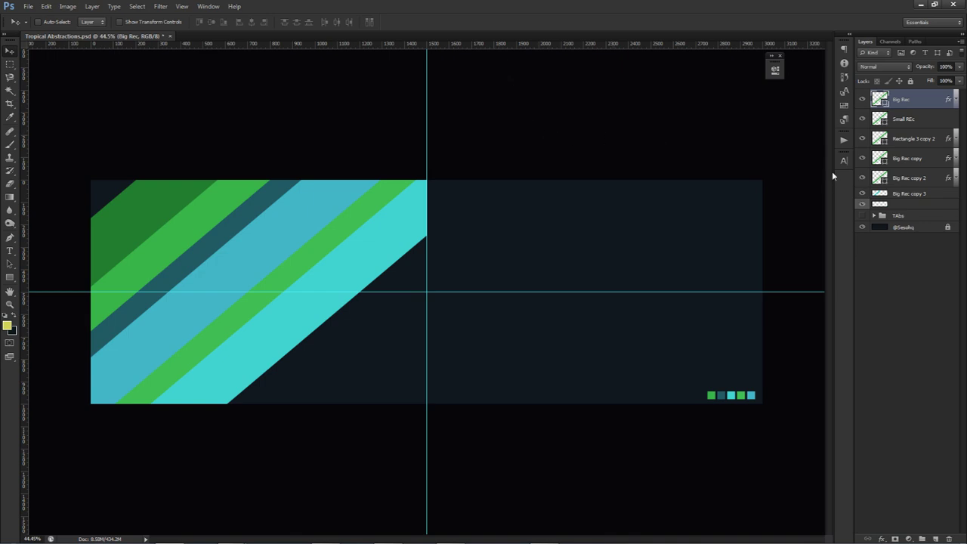
# Rasterize the layer styles of the five stripe layers from Big Rec through Big Rec copy 2.
pyautogui.keyDown('shift'); pyautogui.click(929, 177); pyautogui.keyUp('shift')
pyautogui.rightClick(929, 178)
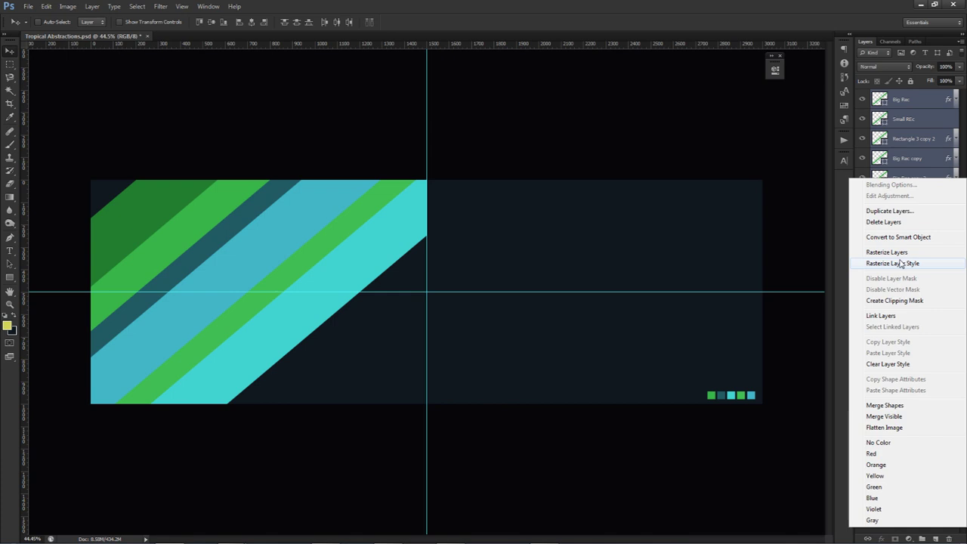
pyautogui.click(901, 262)
pyautogui.click(933, 151)
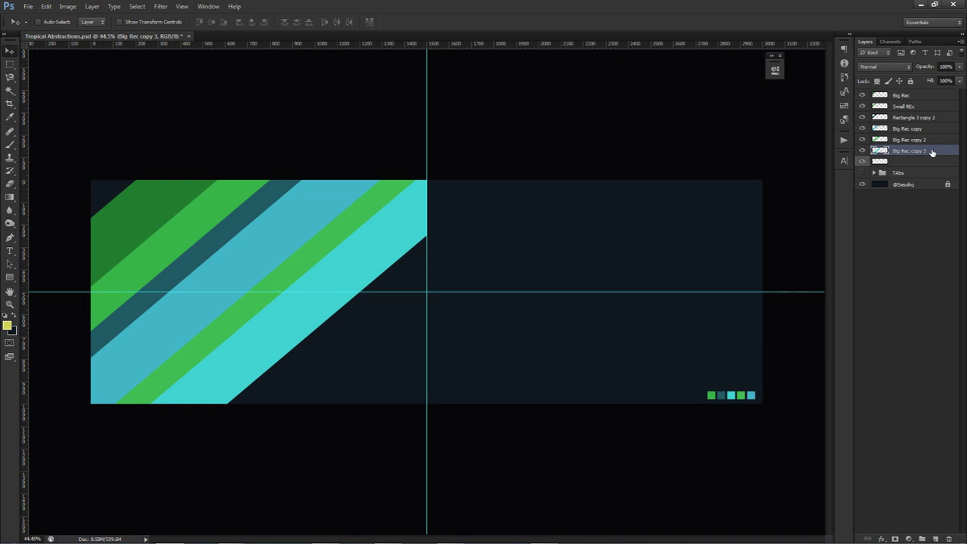
# Add a Pattern Overlay to the Big Rec stripe using the zigzag chevron pattern at 221% scale.
pyautogui.click(862, 95)
pyautogui.click(862, 95)
pyautogui.doubleClick(941, 97)
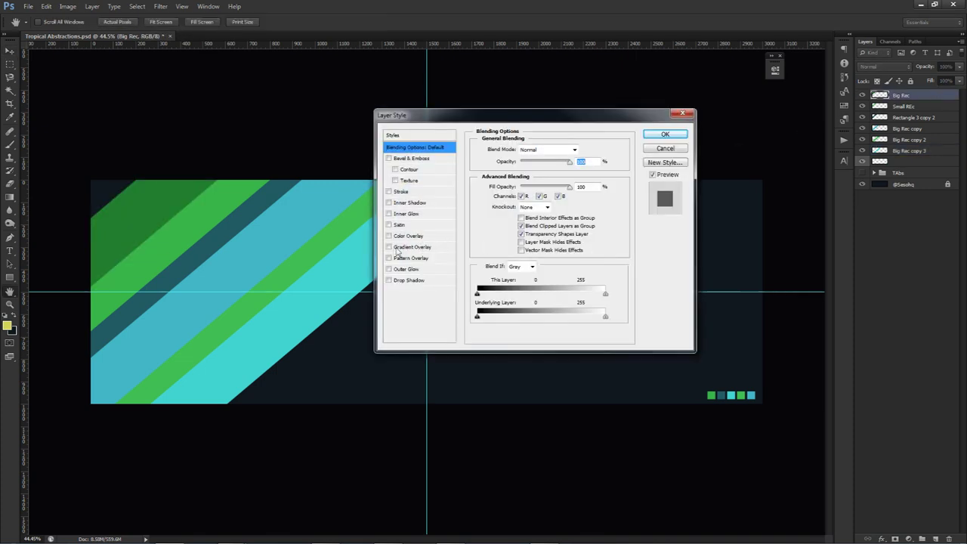
pyautogui.click(408, 258)
pyautogui.click(524, 184)
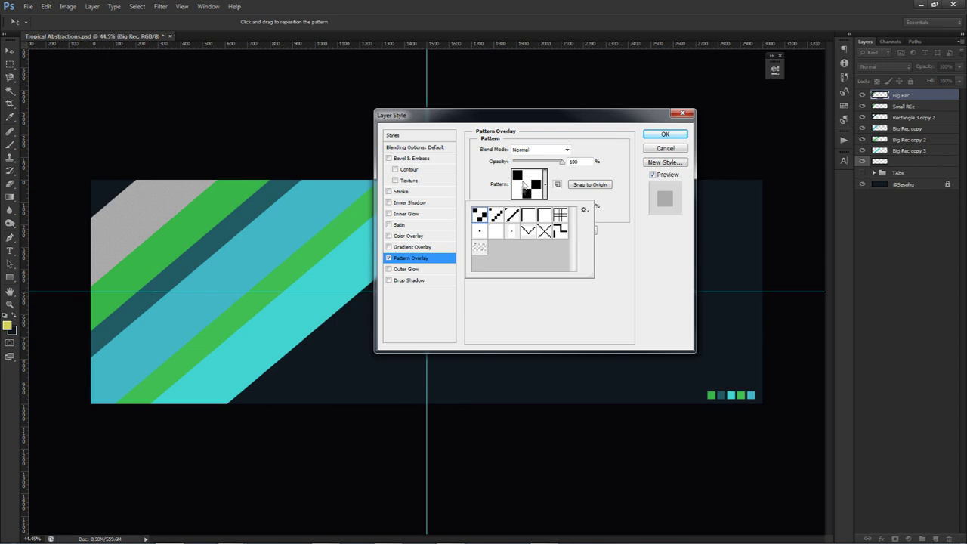
pyautogui.click(497, 216)
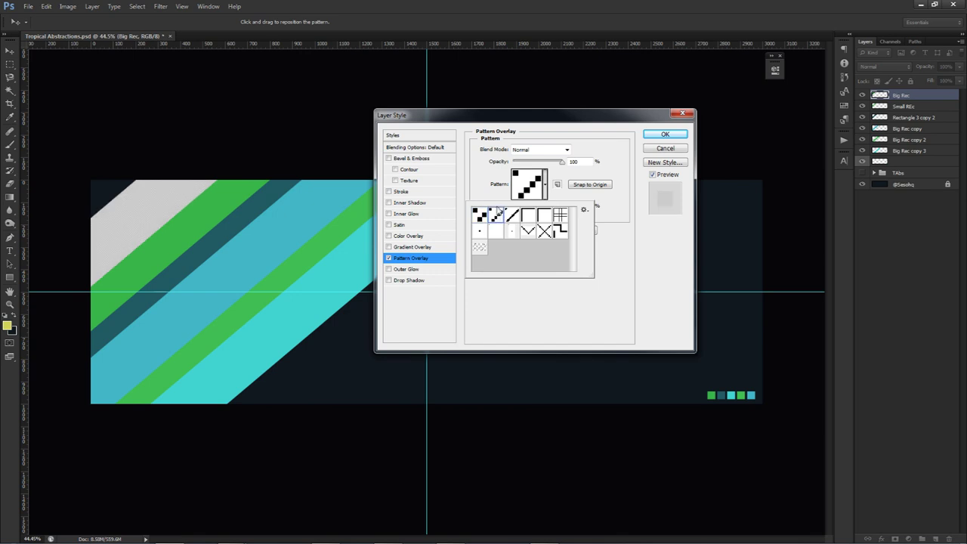
pyautogui.click(513, 216)
pyautogui.click(529, 230)
pyautogui.click(544, 230)
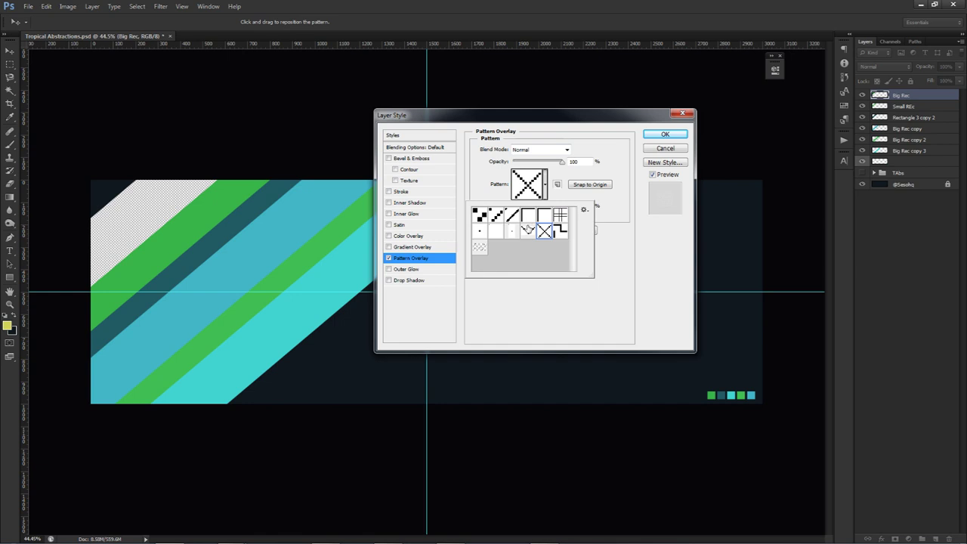
pyautogui.click(527, 230)
pyautogui.click(544, 184)
pyautogui.moveTo(539, 209); pyautogui.dragTo(541, 211)
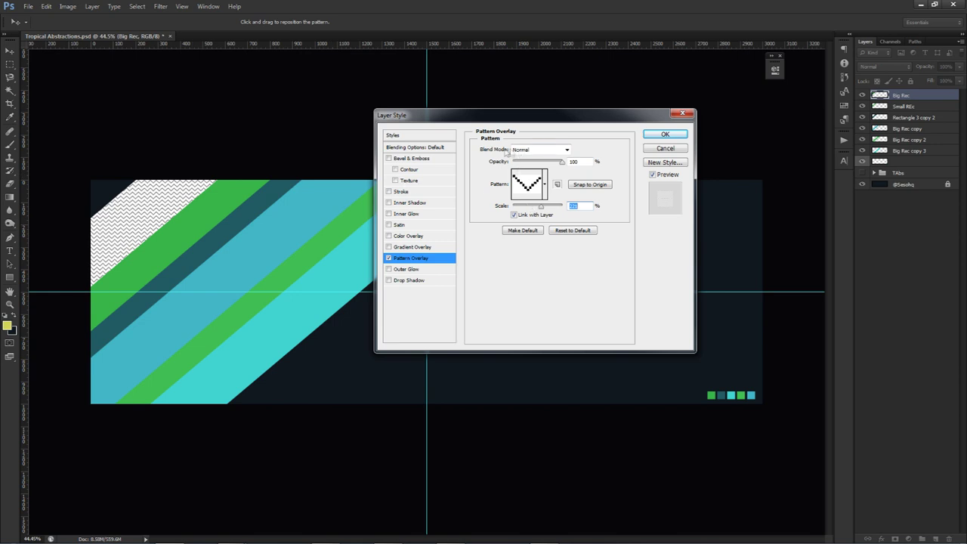
# Blend the Big Rec stripe's zigzag pattern in Overlay mode at about 55% opacity and apply the layer style.
pyautogui.click(534, 149)
pyautogui.click(519, 281)
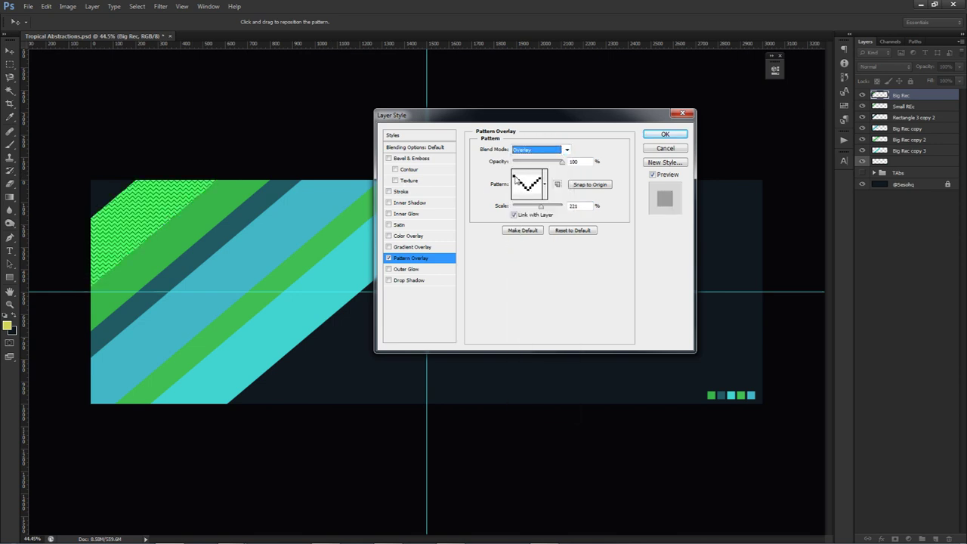
pyautogui.moveTo(561, 161); pyautogui.dragTo(540, 164)
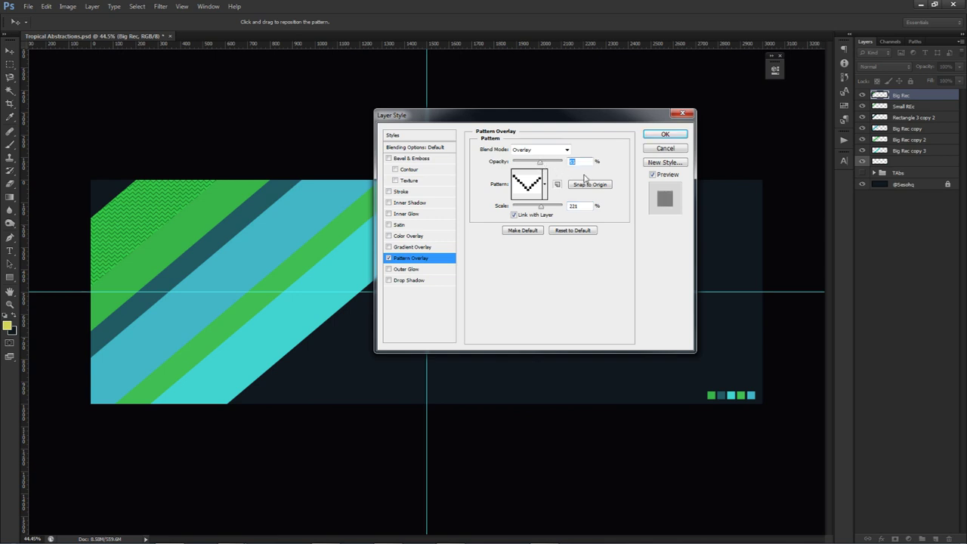
pyautogui.click(665, 135)
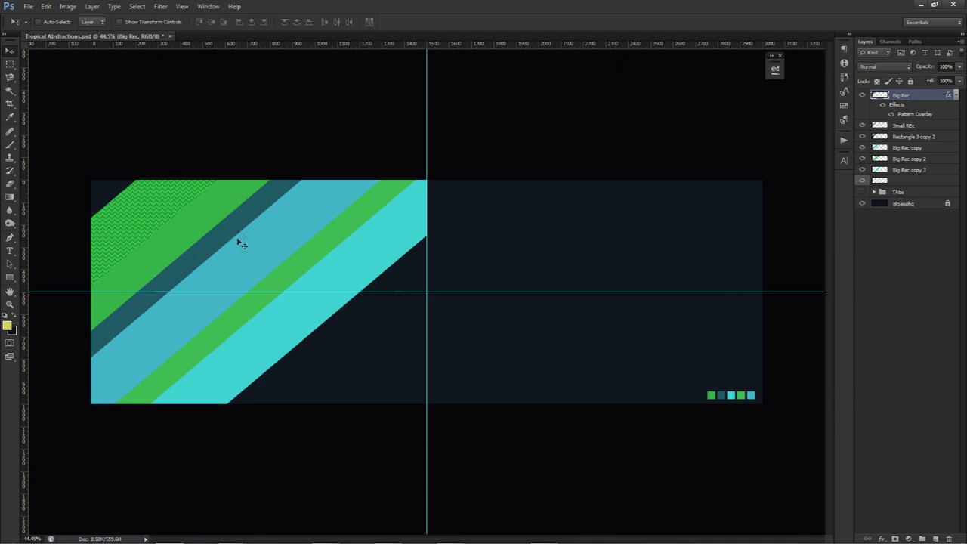
# Add a Pattern Overlay with the thin diagonal line pattern to the light blue Big Rec copy stripe.
pyautogui.click(862, 148)
pyautogui.click(862, 148)
pyautogui.doubleClick(944, 148)
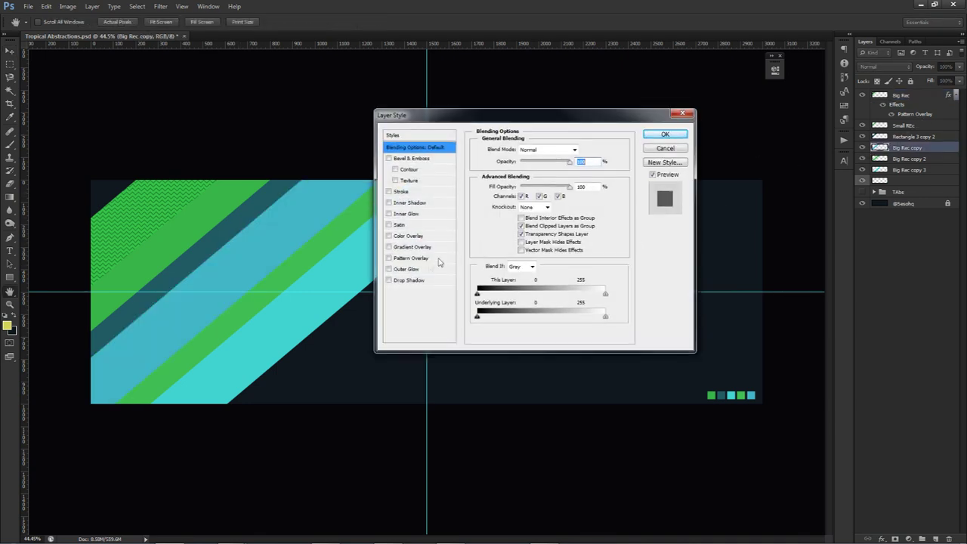
pyautogui.click(410, 258)
pyautogui.click(530, 198)
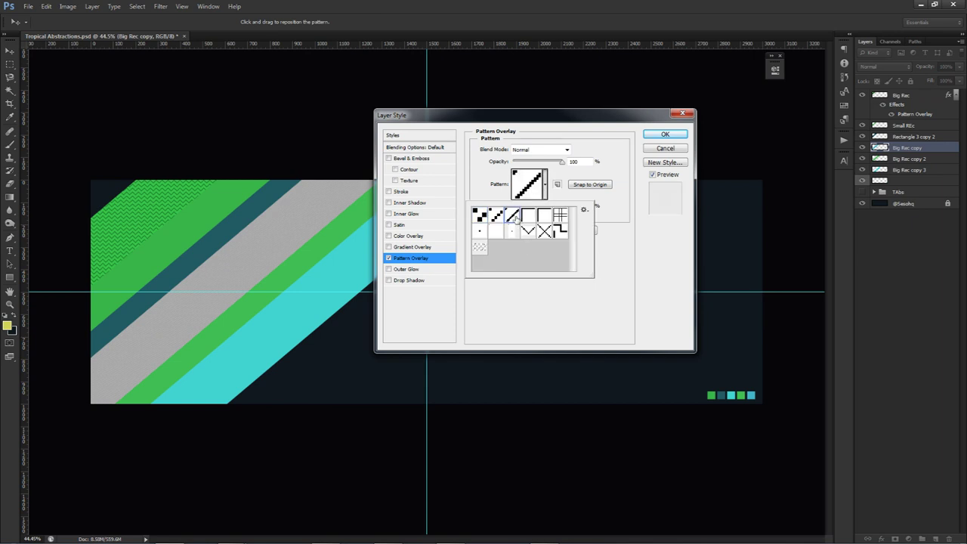
pyautogui.doubleClick(520, 229)
# Set the diagonal line pattern to Overlay blend mode at 62% opacity, enlarge its scale slightly and apply the style.
pyautogui.click(541, 149)
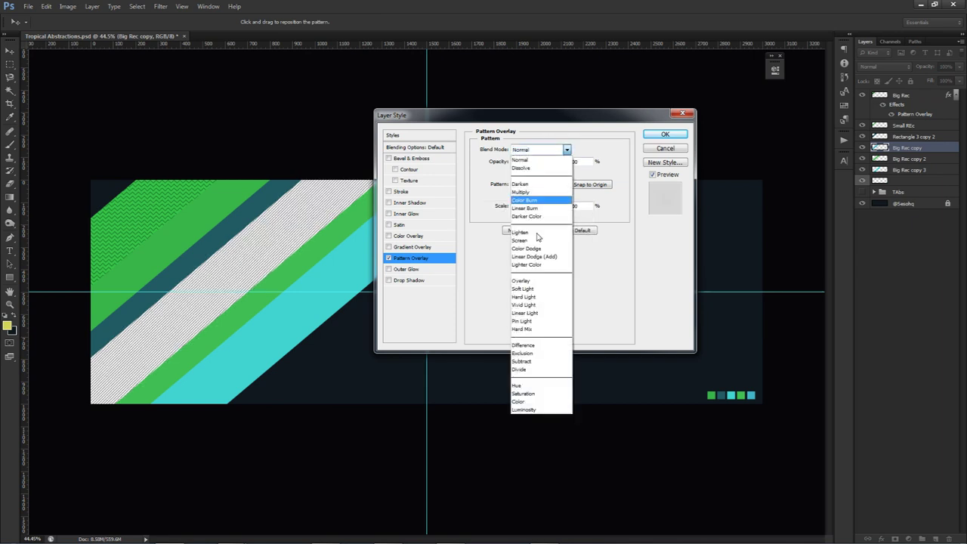
pyautogui.click(538, 280)
pyautogui.click(543, 161)
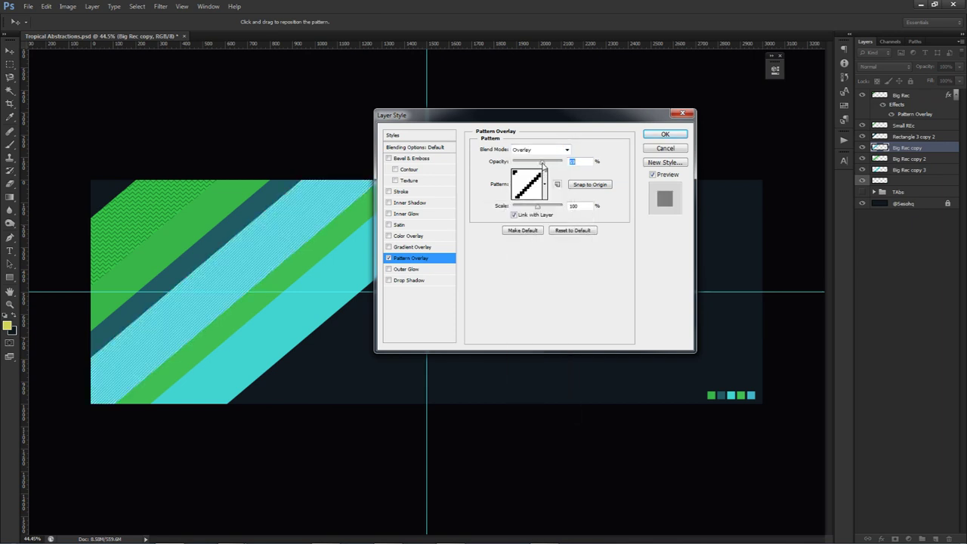
pyautogui.moveTo(537, 206); pyautogui.dragTo(539, 208)
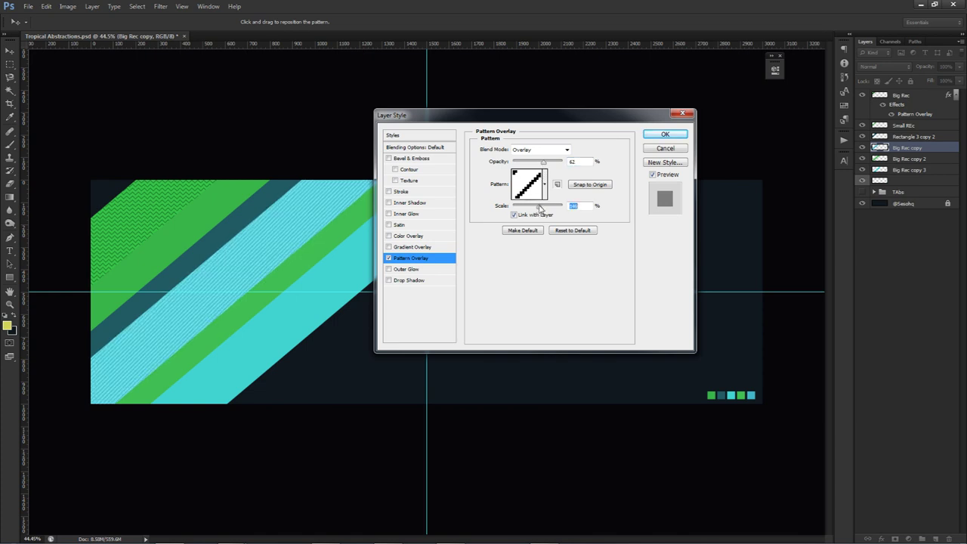
pyautogui.click(665, 134)
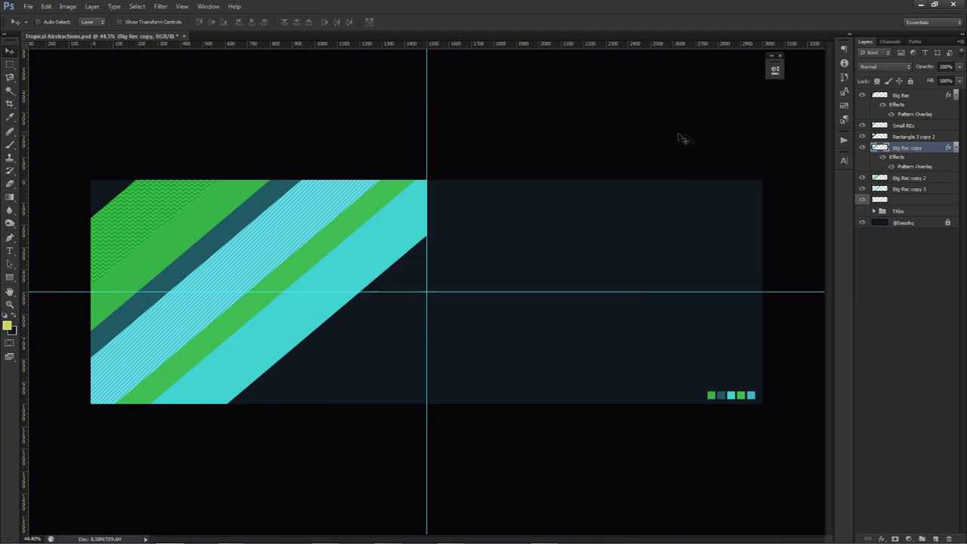
# Add a Pattern Overlay with the sparse small-dot pattern to the turquoise Big Rec copy 3 stripe.
pyautogui.doubleClick(944, 190)
pyautogui.click(412, 257)
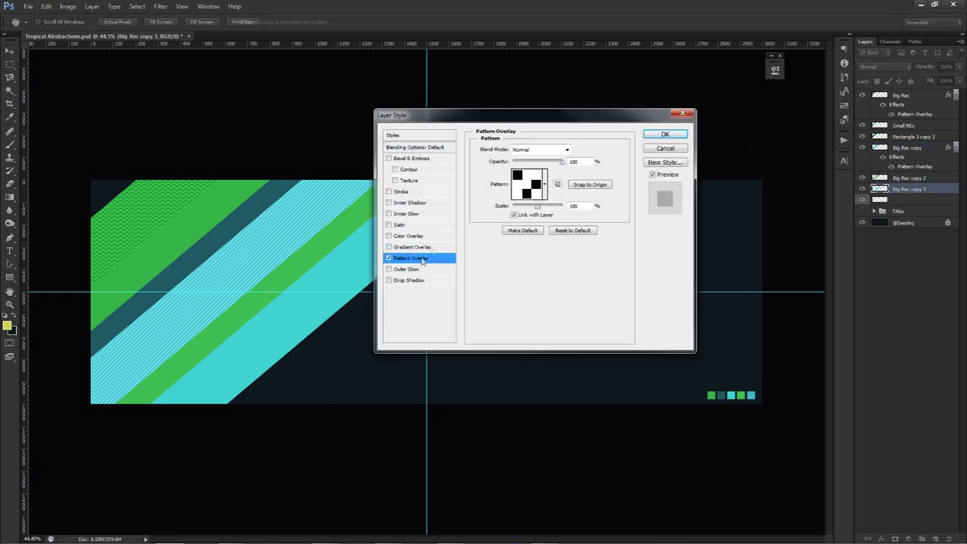
pyautogui.click(532, 188)
pyautogui.doubleClick(512, 232)
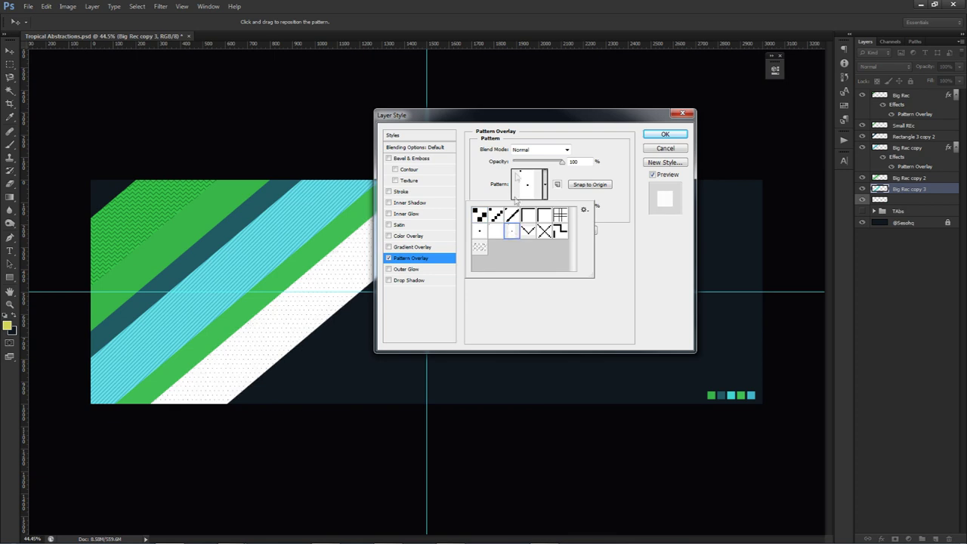
# Blend the dot pattern on Big Rec copy 3 in Overlay mode at about 70% opacity and apply the style.
pyautogui.click(533, 149)
pyautogui.click(522, 281)
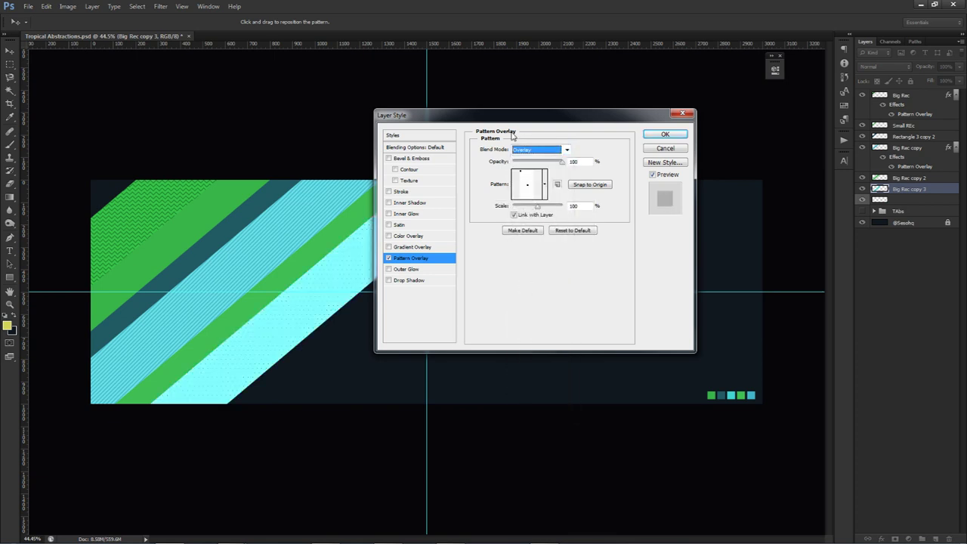
pyautogui.moveTo(505, 118); pyautogui.dragTo(571, 148)
pyautogui.moveTo(627, 193); pyautogui.dragTo(616, 196)
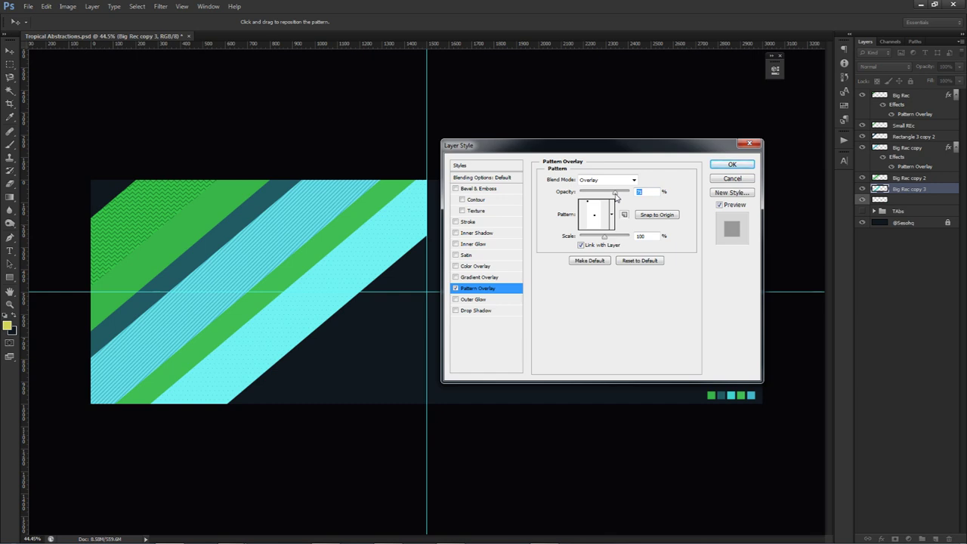
pyautogui.click(742, 165)
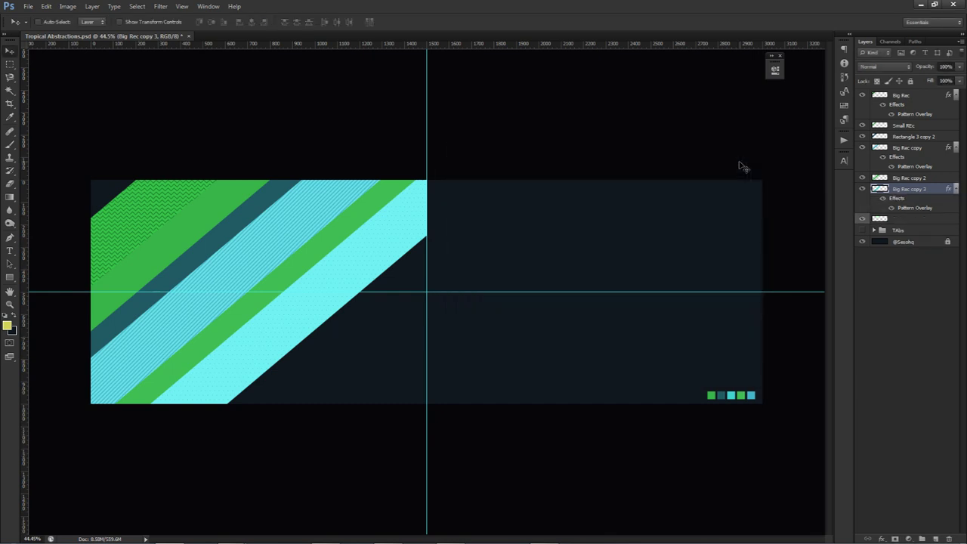
# Increase the scale of the Big Rec copy stripe's diagonal line pattern so its lines are spaced wider.
pyautogui.doubleClick(912, 167)
pyautogui.moveTo(607, 237); pyautogui.dragTo(609, 240)
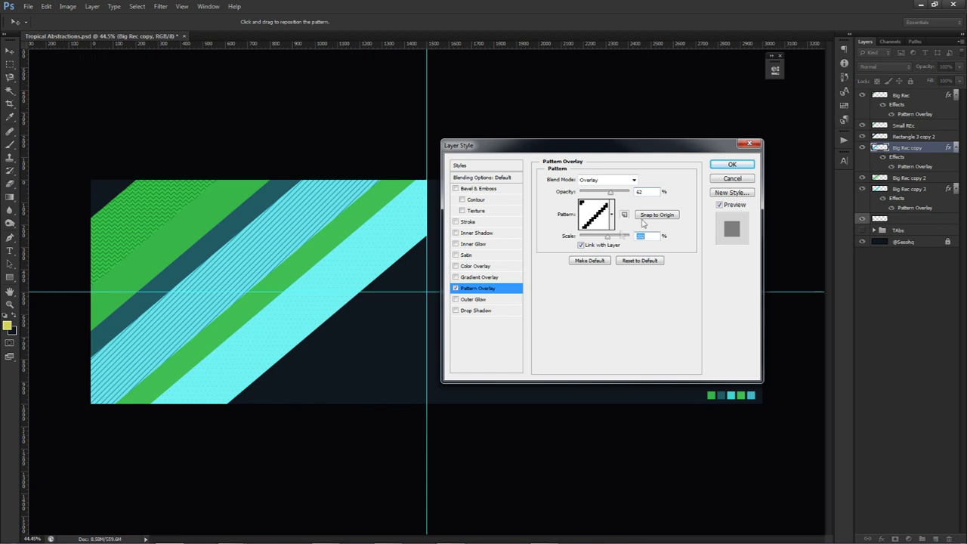
pyautogui.click(729, 166)
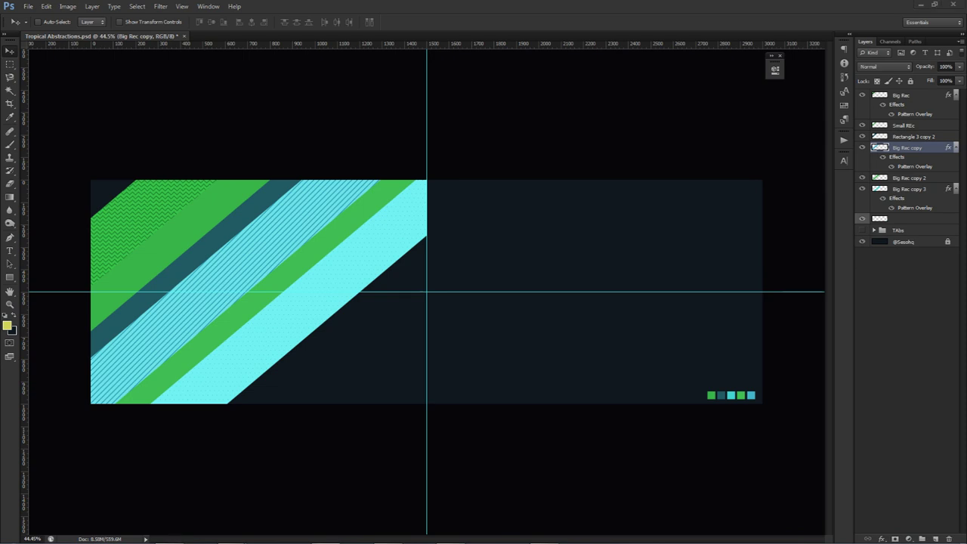
pyautogui.moveTo(680, 219); pyautogui.dragTo(563, 219)
pyautogui.click(506, 22)
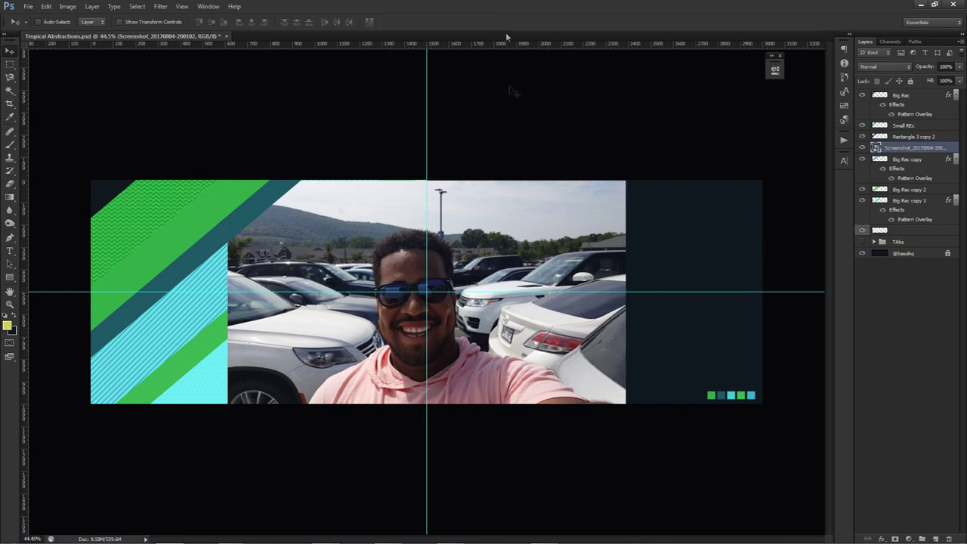
pyautogui.moveTo(571, 239); pyautogui.dragTo(493, 232)
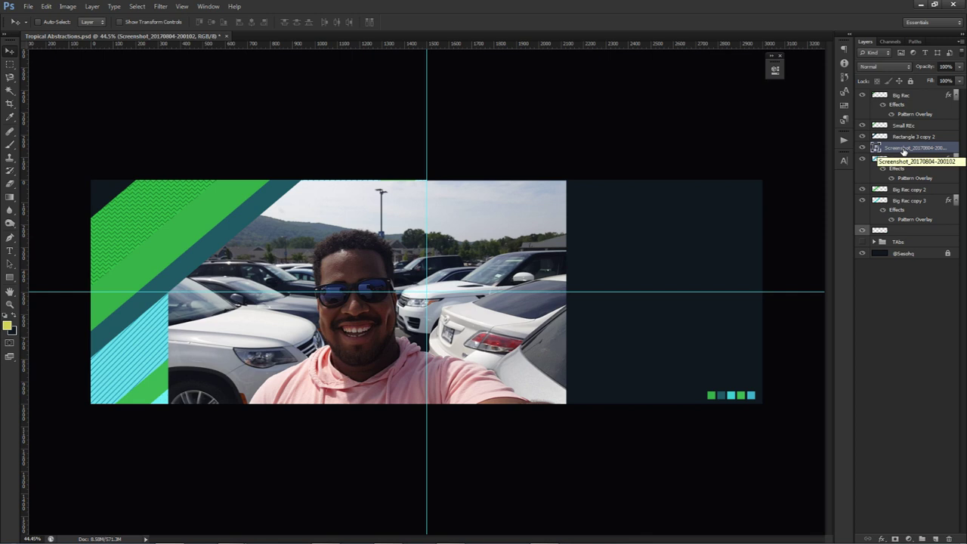
# Clip the placed photo to the Big Rec copy stripe and reposition it so the face falls inside the stripe.
pyautogui.rightClick(904, 151)
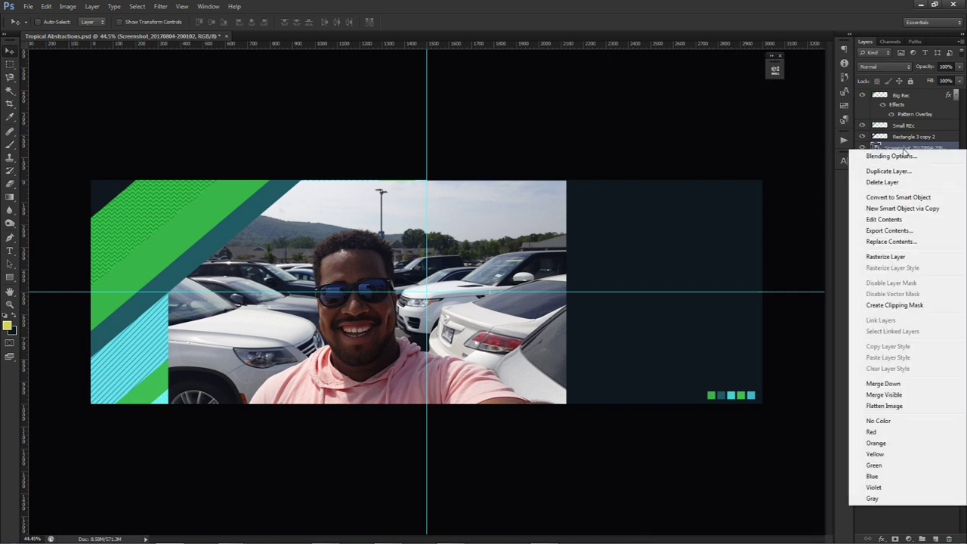
pyautogui.click(891, 309)
pyautogui.moveTo(445, 277); pyautogui.dragTo(285, 255)
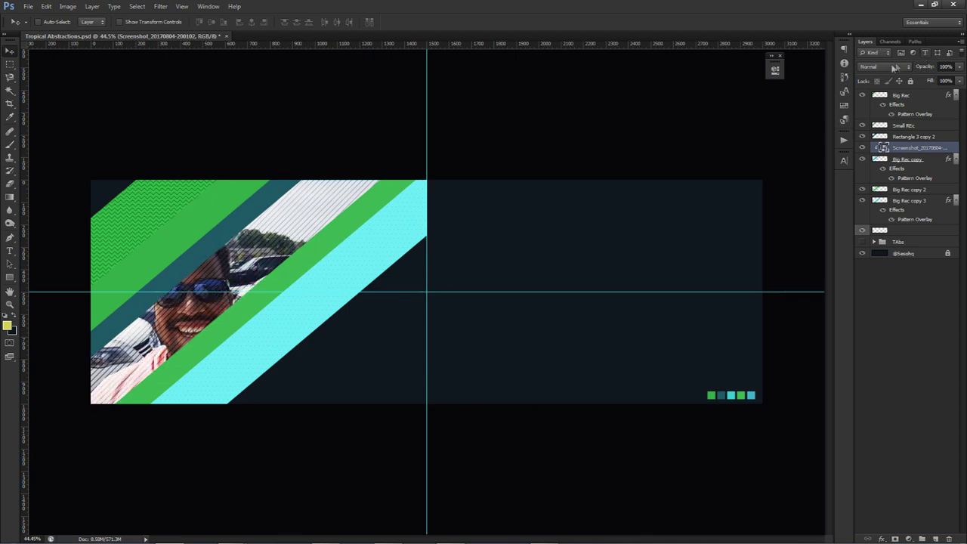
# Set the clipped photo layer to Luminosity blend mode and lower its opacity to 52%.
pyautogui.click(899, 67)
pyautogui.click(875, 326)
pyautogui.click(959, 67)
pyautogui.moveTo(958, 79); pyautogui.dragTo(935, 80)
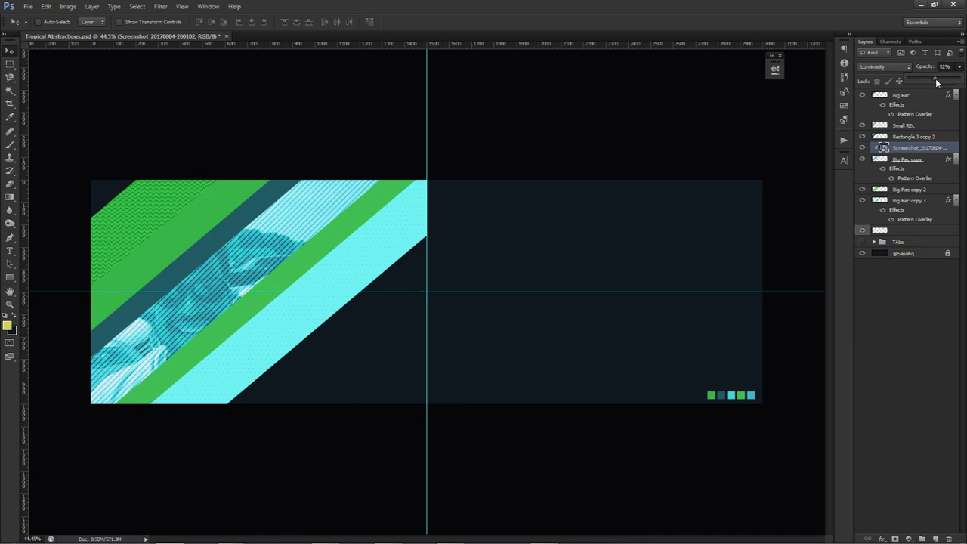
# Delete the clipped photo layer from the Big Rec copy stripe.
pyautogui.click(914, 315)
pyautogui.click(927, 147)
pyautogui.press('Delete')
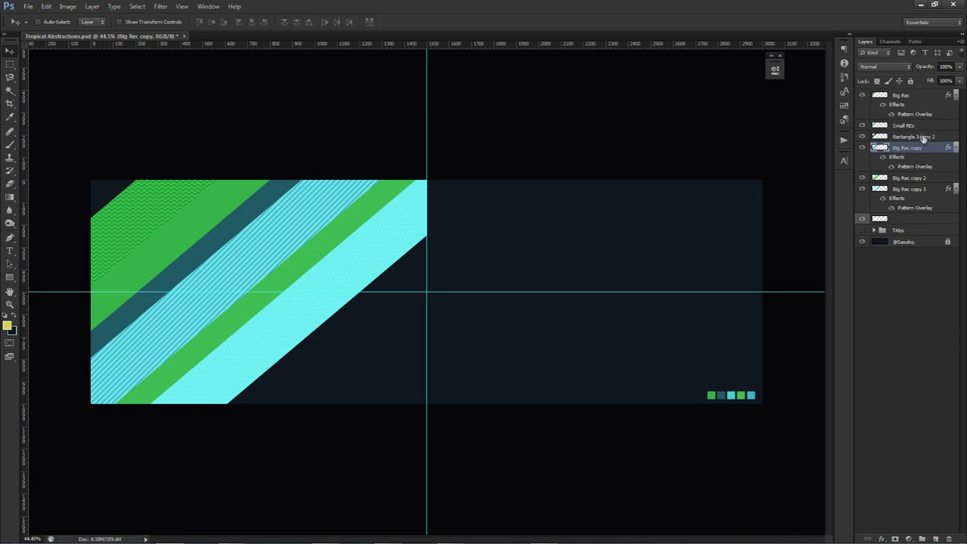
# Collapse the effects lists of the three patterned stripe layers and select the Big Rec layer.
pyautogui.click(955, 96)
pyautogui.click(956, 130)
pyautogui.click(955, 149)
pyautogui.click(930, 99)
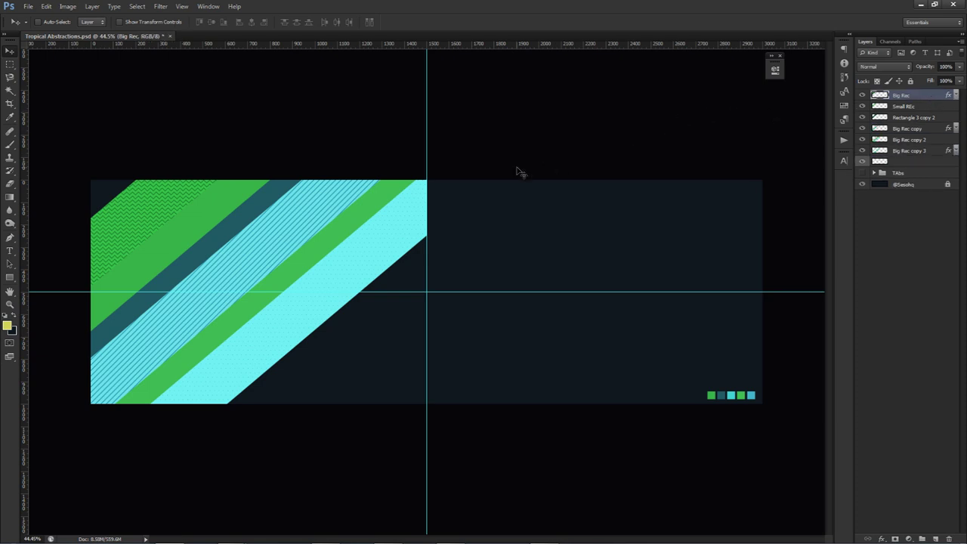
# Draw a square shape about 446 px wide, centred on the intersection of the two guides.
pyautogui.click(10, 277)
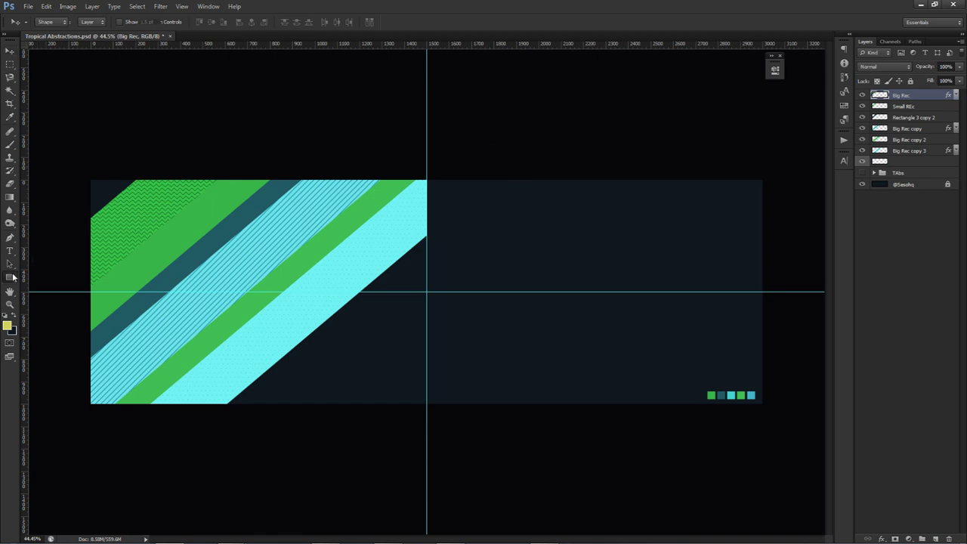
pyautogui.click(426, 292)
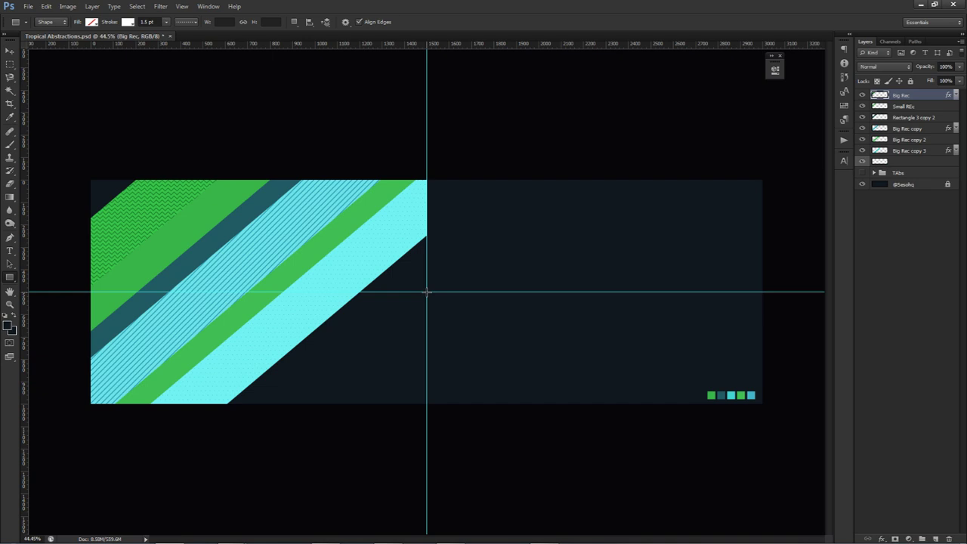
pyautogui.moveTo(427, 292); pyautogui.dragTo(475, 355)
pyautogui.hotkey('ctrl', 'z')
pyautogui.moveTo(427, 292); pyautogui.dragTo(476, 344)
# Remove the square's stroke and give it a solid blue fill.
pyautogui.click(130, 24)
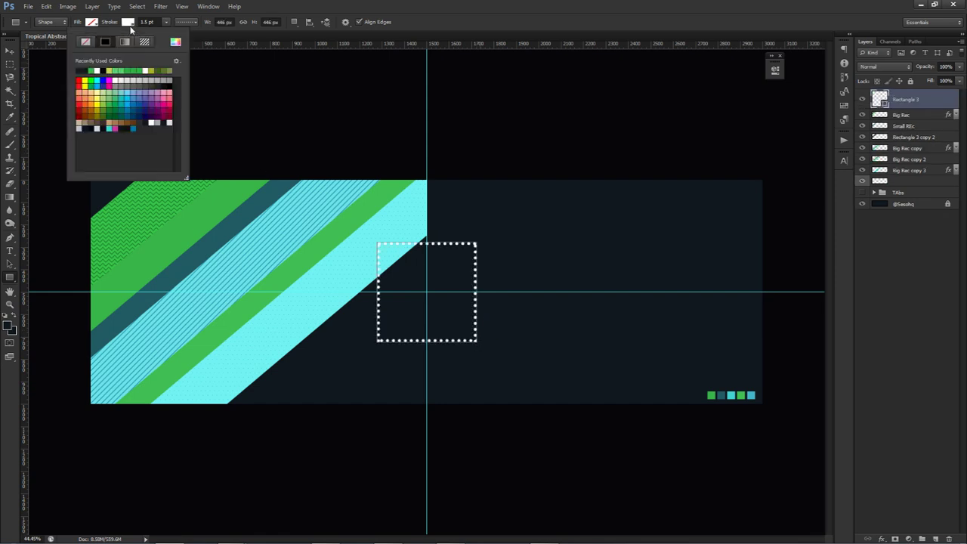
pyautogui.click(85, 42)
pyautogui.click(91, 22)
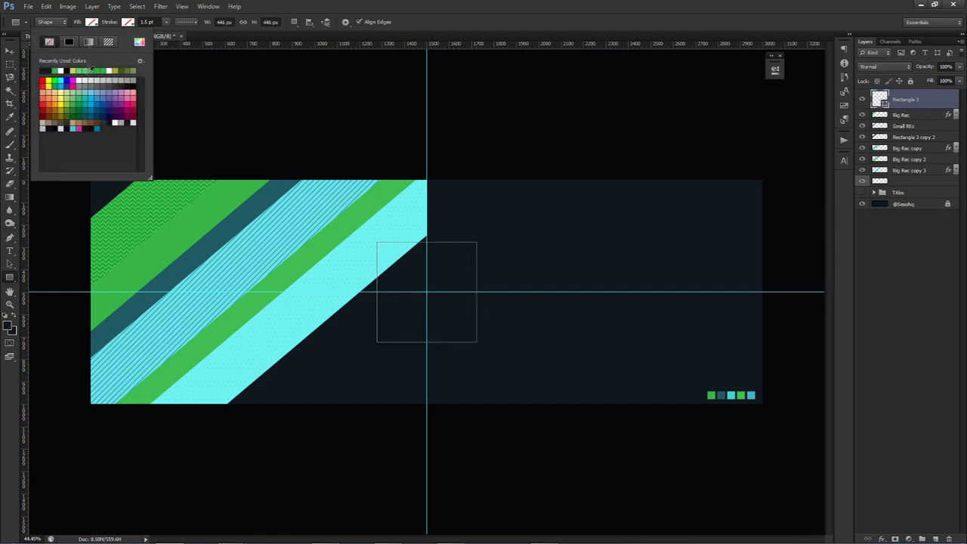
pyautogui.click(87, 95)
pyautogui.press('v')
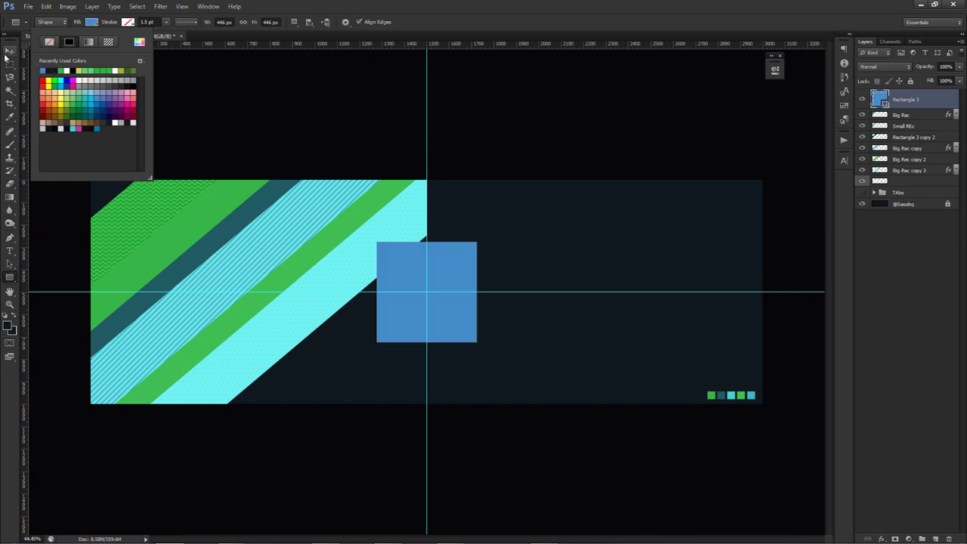
# Move the blue square onto the lower stripes and rotate it about 50° so its edges follow the diagonals.
pyautogui.moveTo(518, 277); pyautogui.dragTo(352, 340)
pyautogui.hotkey('ctrl', 't')
pyautogui.moveTo(401, 302); pyautogui.dragTo(412, 408)
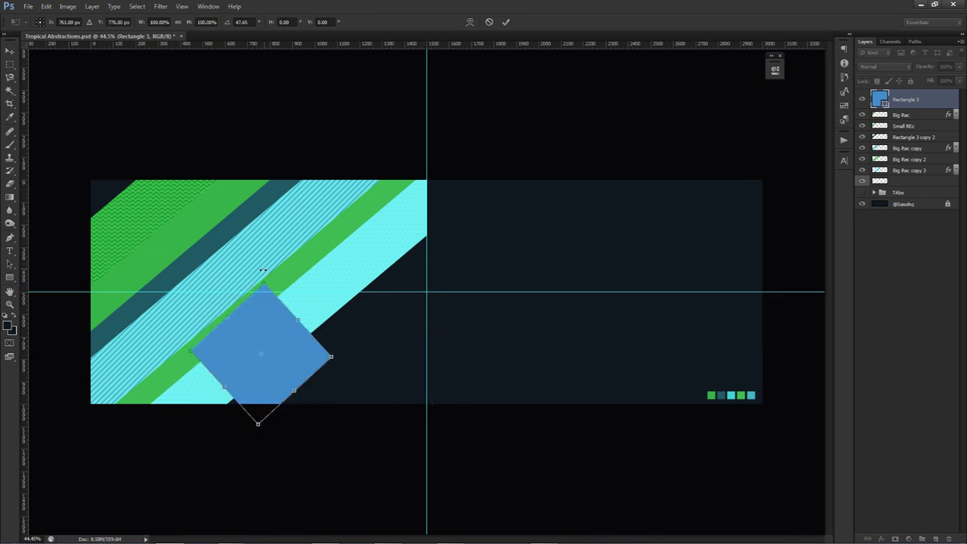
pyautogui.moveTo(238, 346); pyautogui.dragTo(231, 345)
pyautogui.moveTo(331, 352); pyautogui.dragTo(273, 346)
pyautogui.moveTo(334, 353); pyautogui.dragTo(337, 355)
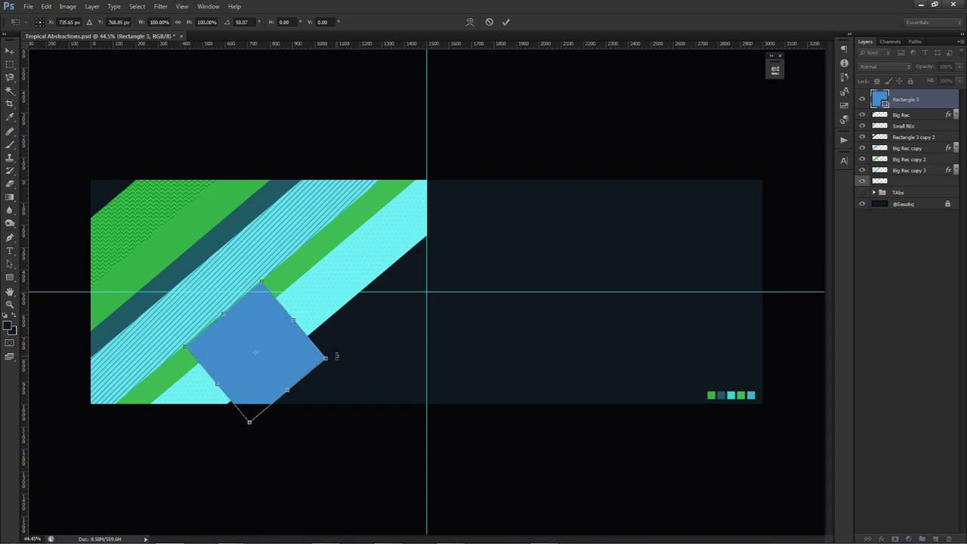
pyautogui.moveTo(343, 358); pyautogui.dragTo(341, 338)
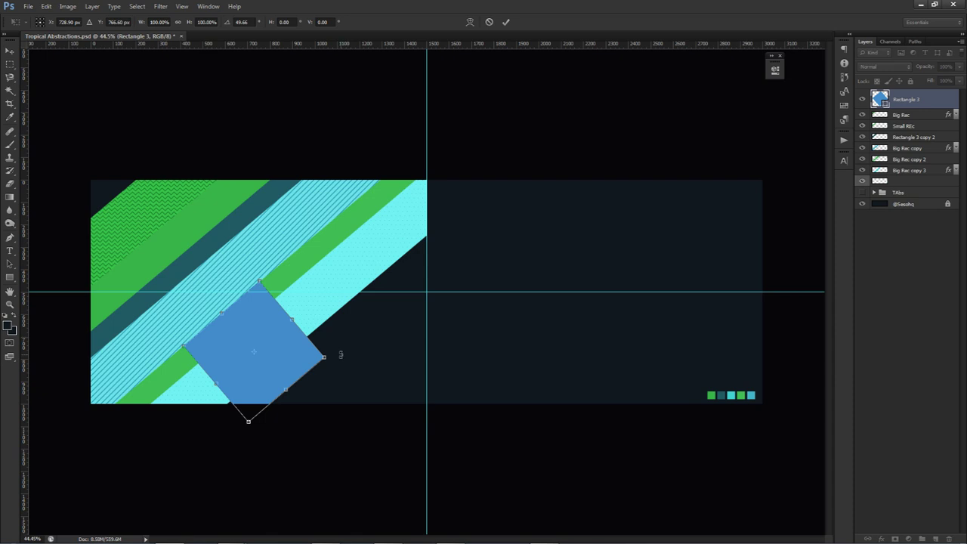
pyautogui.press('Return')
# Fine-tune the blue square's position and rotation so its upper edge lies flush along the lined stripe.
pyautogui.scroll(3, 183, 355)
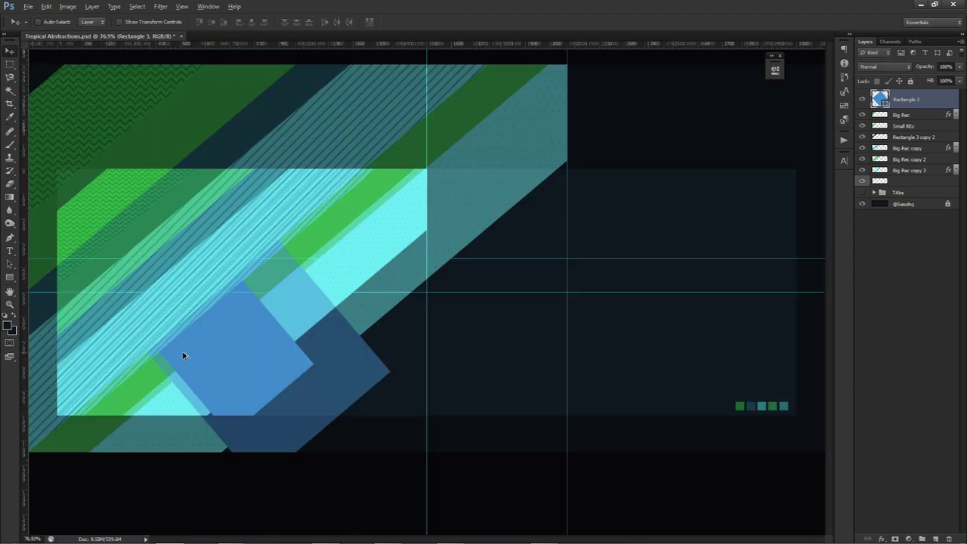
pyautogui.scroll(2, 183, 355)
pyautogui.hotkey('ctrl', 't')
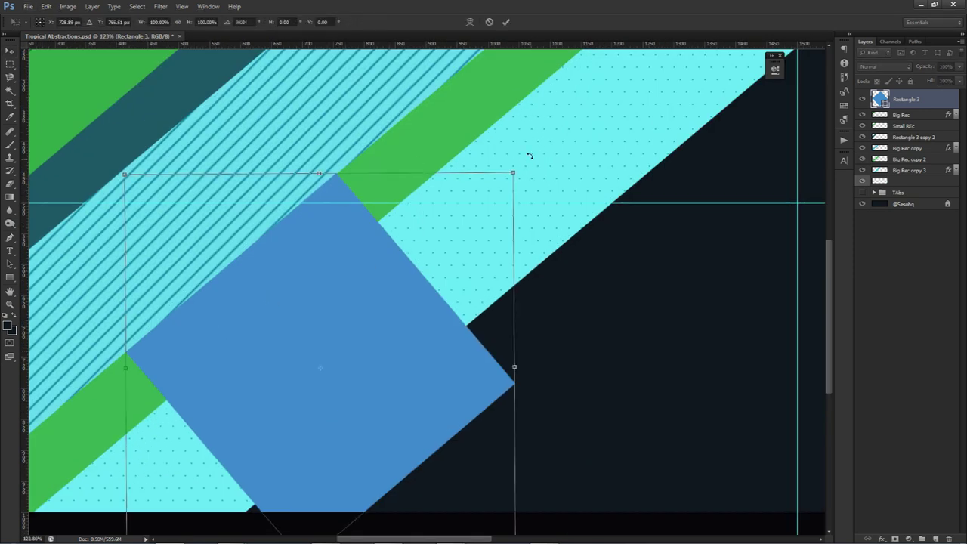
pyautogui.press('Return')
pyautogui.moveTo(365, 266); pyautogui.dragTo(366, 270)
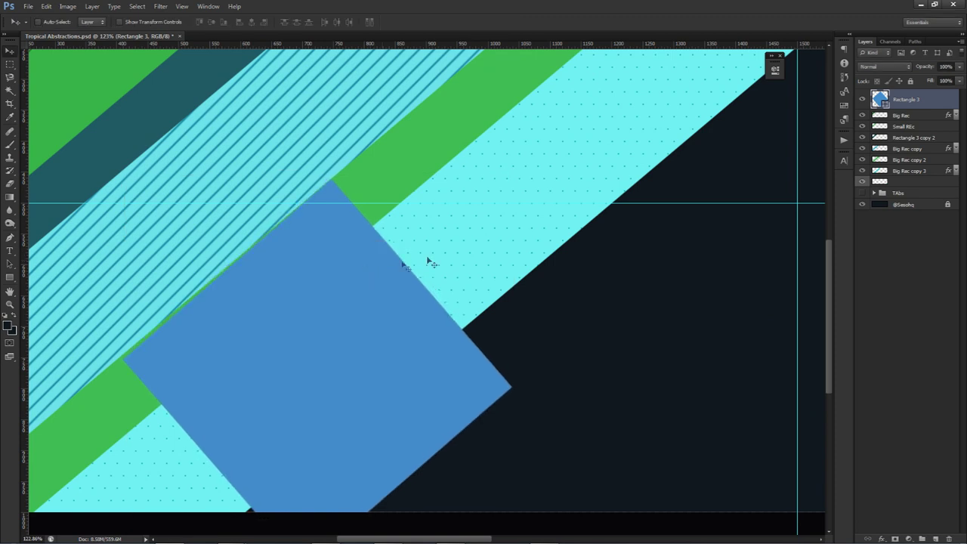
pyautogui.hotkey('ctrl', 't')
pyautogui.moveTo(550, 170); pyautogui.dragTo(548, 170)
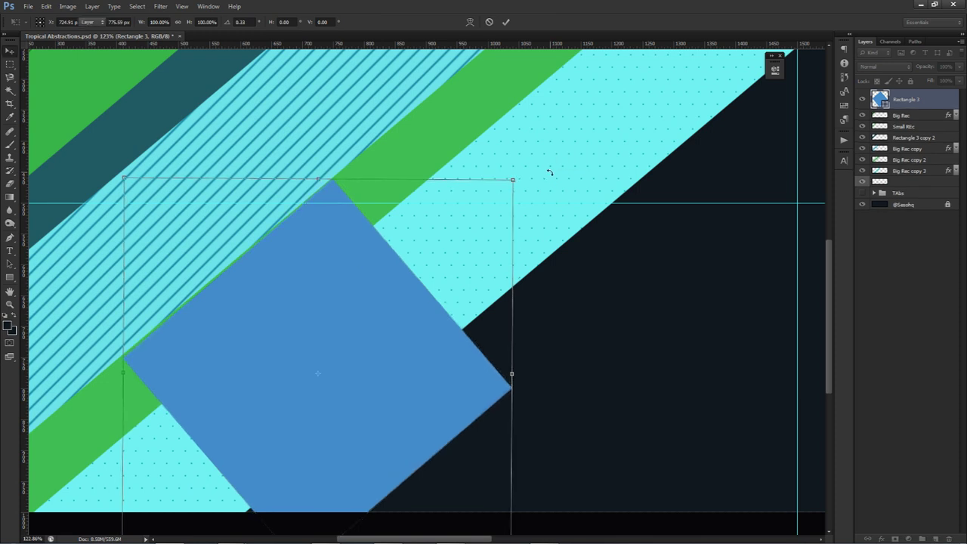
pyautogui.press('Return')
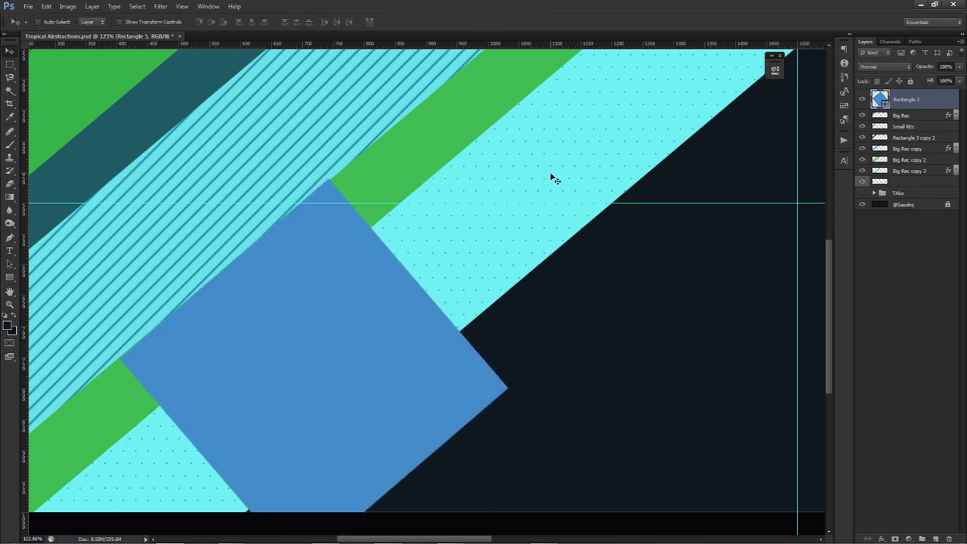
pyautogui.scroll(-5, 553, 179)
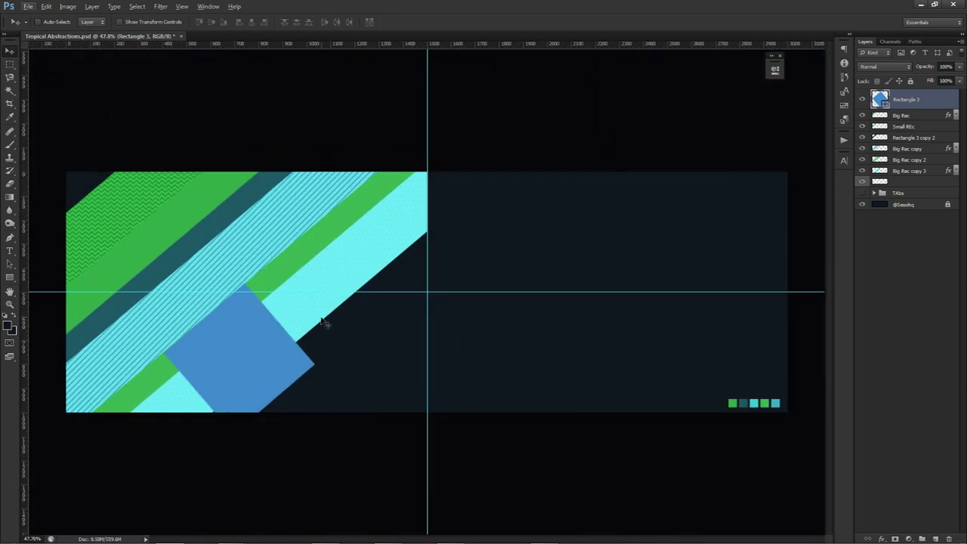
# Duplicate the blue square, scale the copy to about 57%, and place it on the upper green stripe against the dark teal stripe.
pyautogui.moveTo(313, 372); pyautogui.dragTo(330, 188)
pyautogui.hotkey('ctrl', 't')
pyautogui.moveTo(319, 92); pyautogui.dragTo(277, 108)
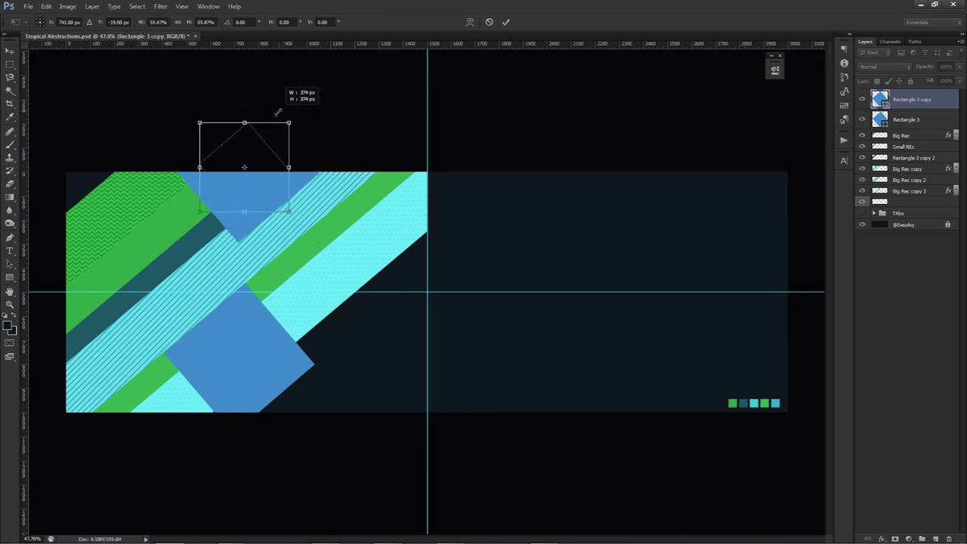
pyautogui.moveTo(270, 183); pyautogui.dragTo(205, 204)
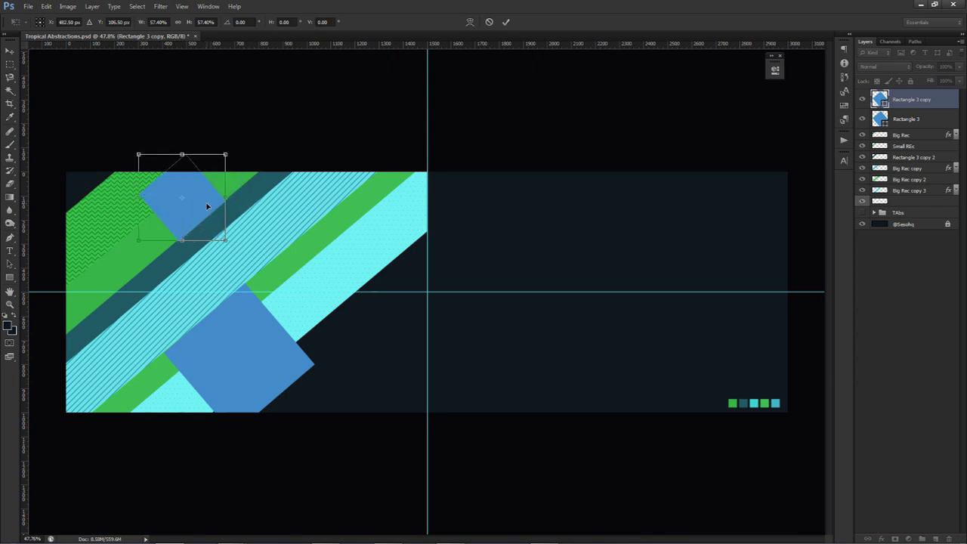
pyautogui.press('Return')
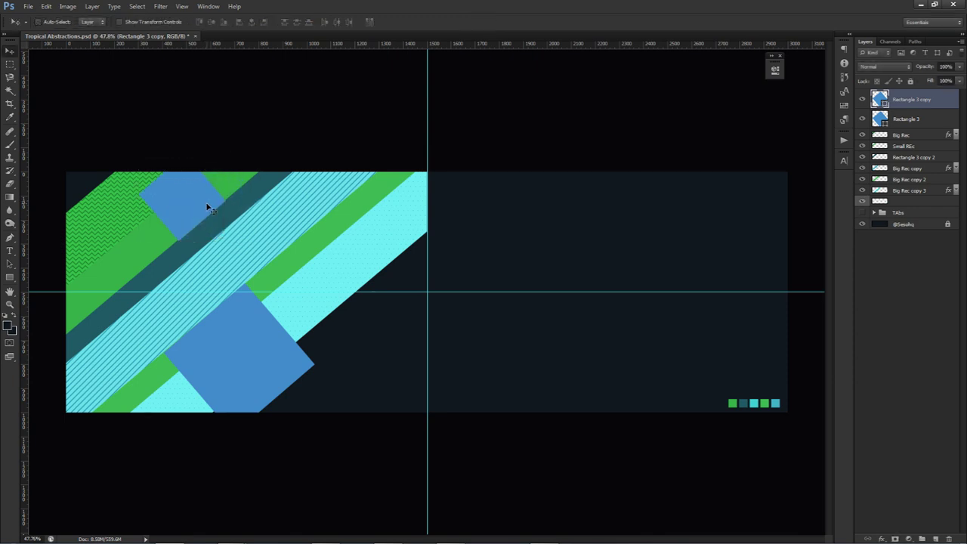
# Enlarge the original Rectangle 3 square slightly, keeping its edge along the lined stripe.
pyautogui.click(903, 121)
pyautogui.hotkey('ctrl', 't')
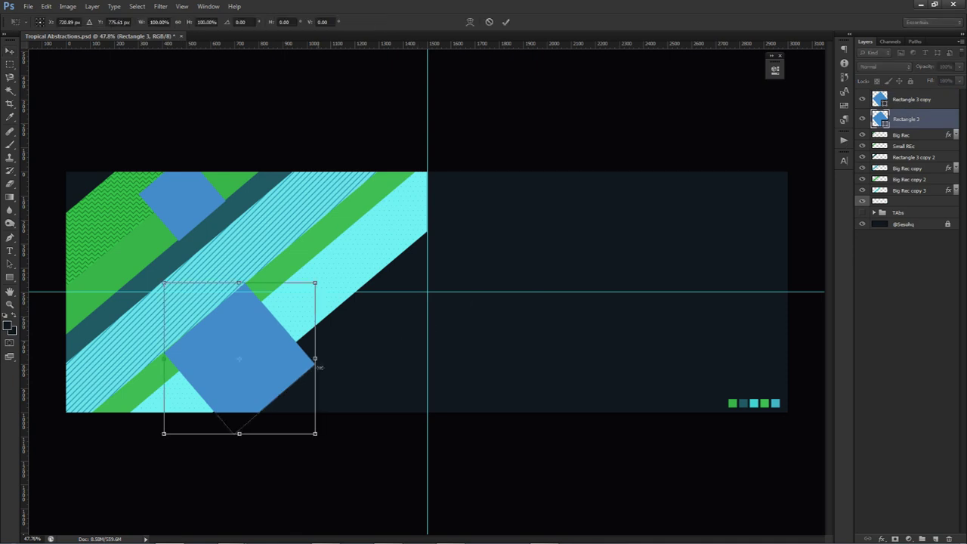
pyautogui.moveTo(319, 284); pyautogui.dragTo(266, 319)
pyautogui.press('Return')
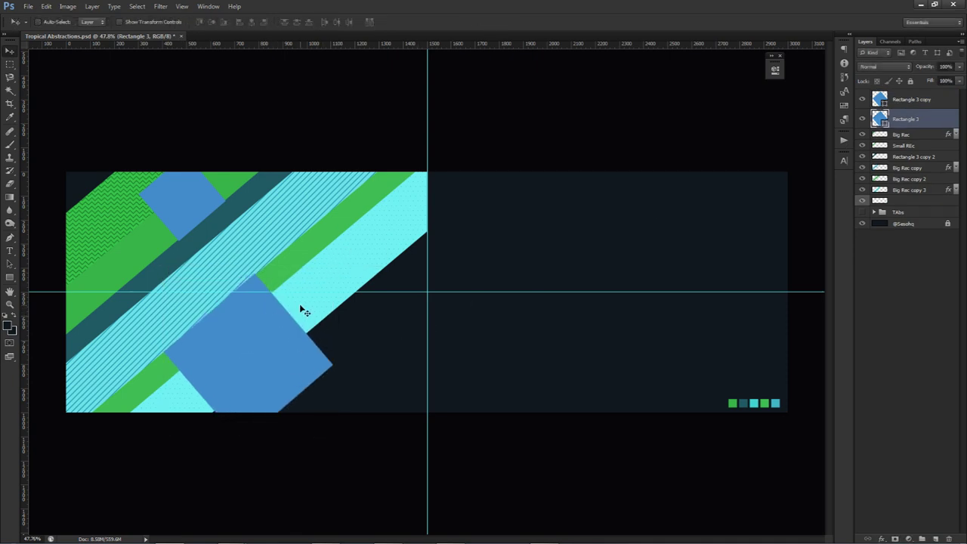
# Add a Color Overlay of 3ccbe2 to the large Rectangle 3 square.
pyautogui.doubleClick(940, 121)
pyautogui.click(473, 267)
pyautogui.click(650, 180)
pyautogui.click(318, 196)
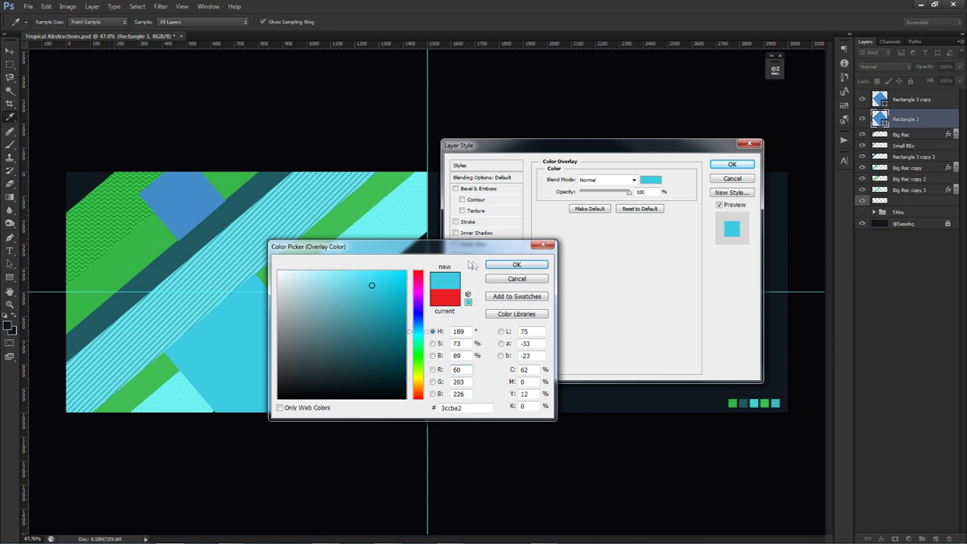
pyautogui.click(517, 265)
pyautogui.click(731, 164)
# Add a Color Overlay to Rectangle 3 copy in a brighter tint of the sampled stripe green, 52e769.
pyautogui.rightClick(944, 95)
pyautogui.click(944, 94)
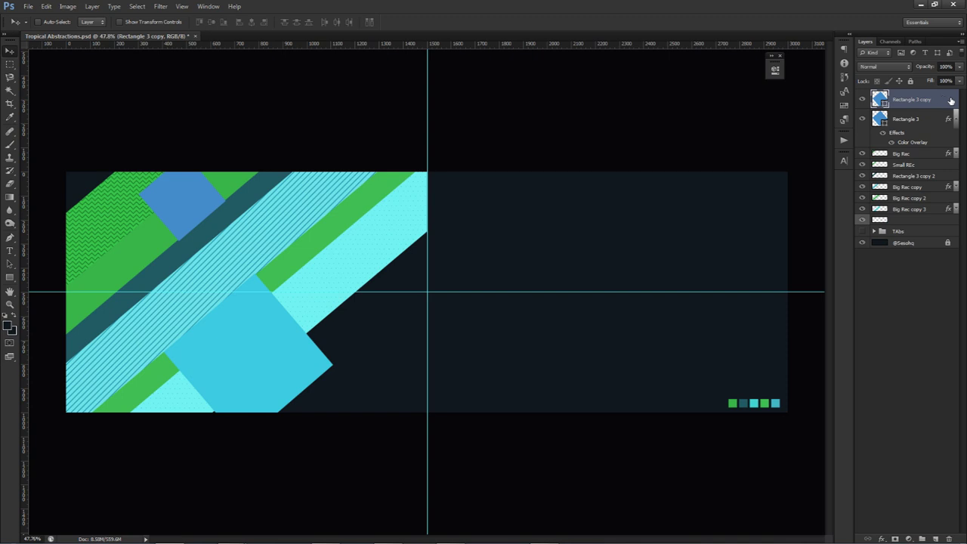
pyautogui.doubleClick(950, 101)
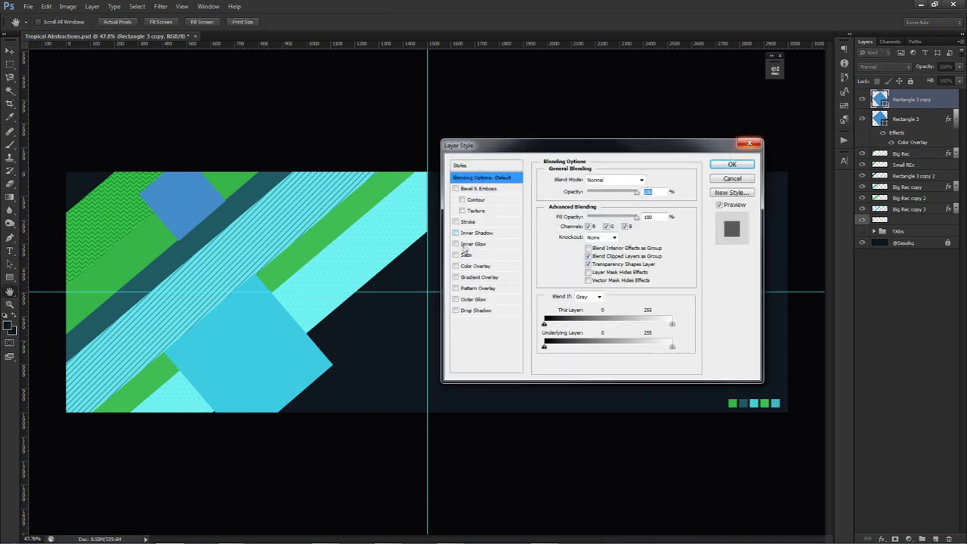
pyautogui.click(476, 265)
pyautogui.click(651, 180)
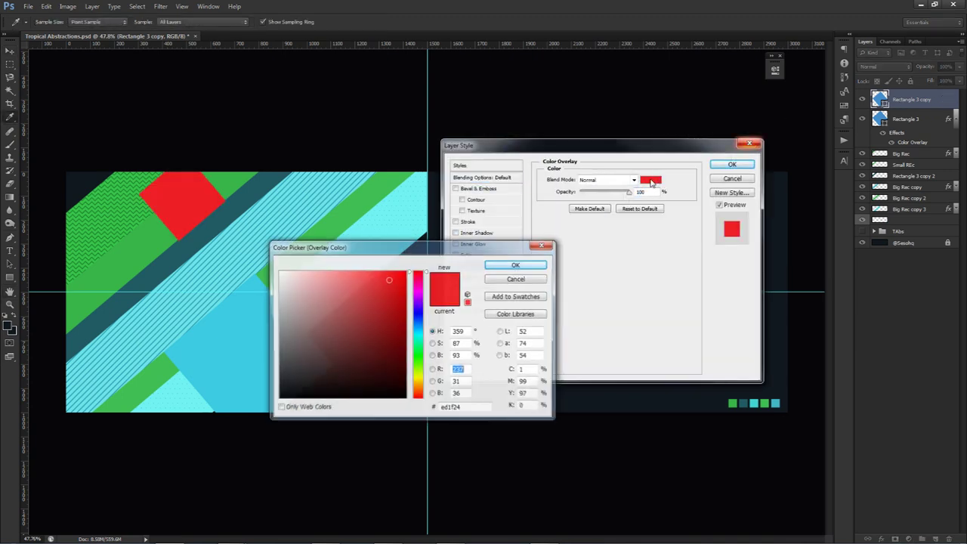
pyautogui.moveTo(429, 252); pyautogui.dragTo(577, 256)
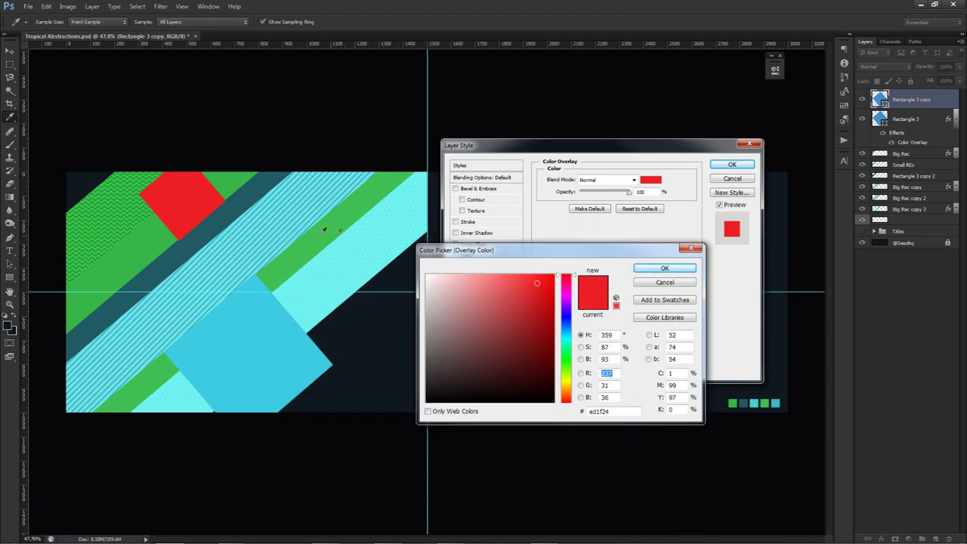
pyautogui.click(303, 248)
pyautogui.moveTo(529, 301); pyautogui.dragTo(508, 286)
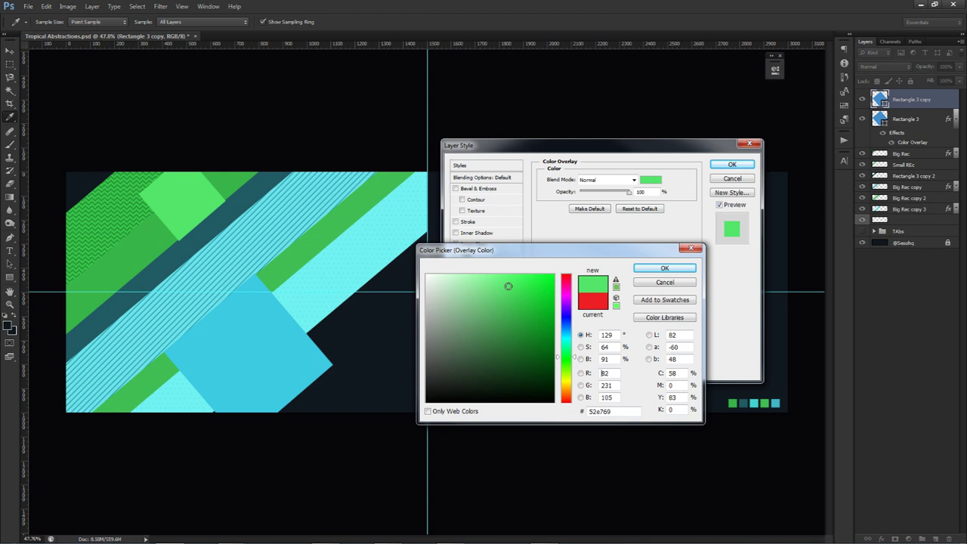
pyautogui.click(659, 269)
pyautogui.click(731, 165)
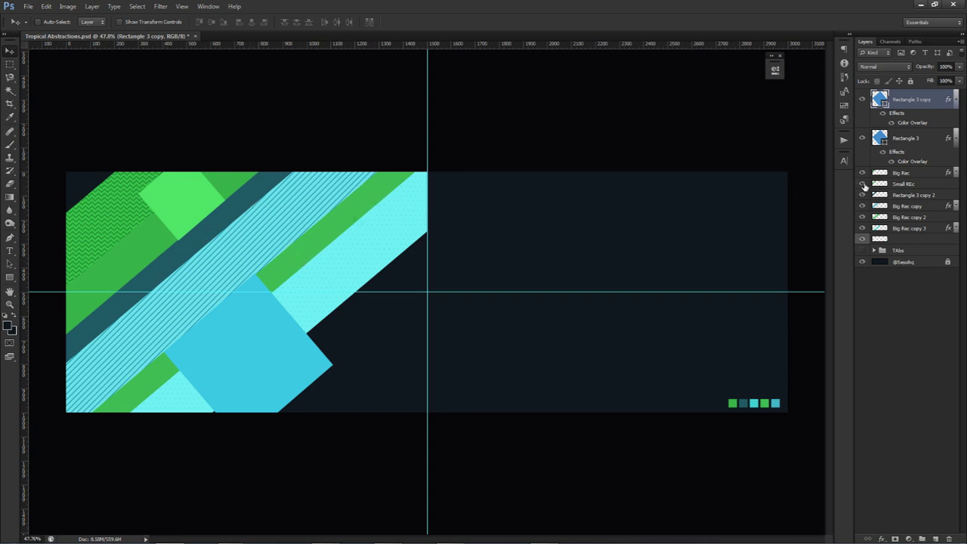
# Create a new layer above Rectangle 3 copy 2 and clip it to that dark teal stripe.
pyautogui.click(904, 197)
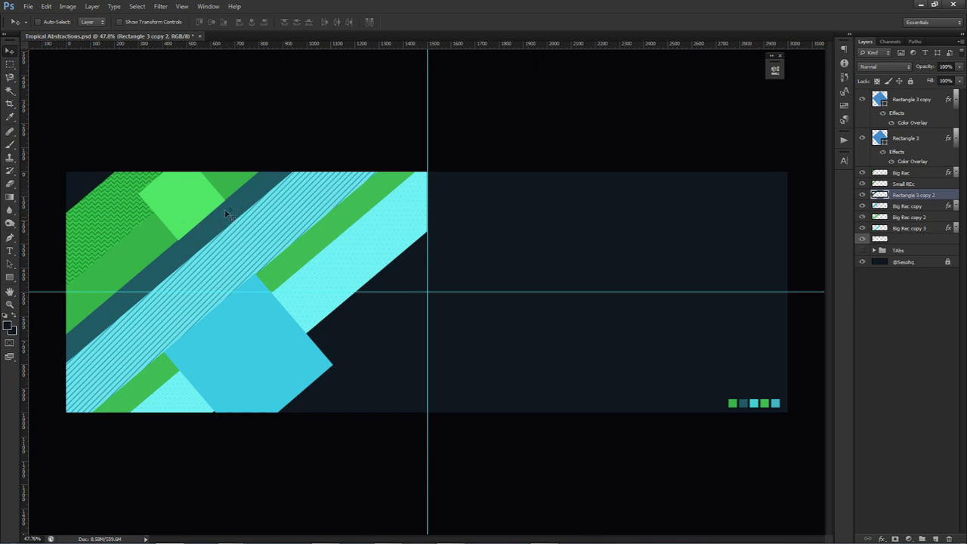
pyautogui.hotkey('shift', '+')
pyautogui.hotkey('shift', '-')
pyautogui.click(936, 538)
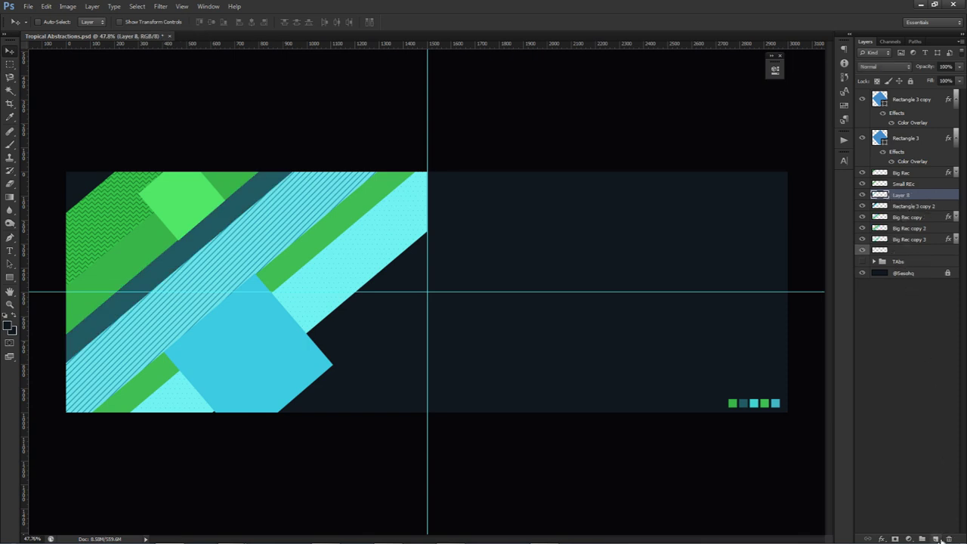
pyautogui.rightClick(915, 197)
pyautogui.click(837, 321)
# Brush a soft white (ffffff) highlight along the upper part of the dark teal stripe on the clipped layer.
pyautogui.press('b')
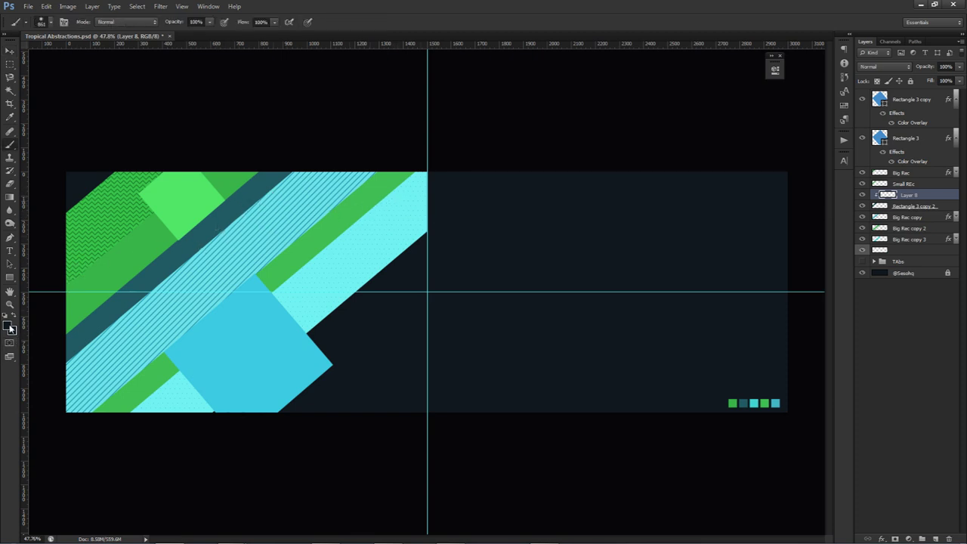
pyautogui.click(10, 327)
pyautogui.click(427, 275)
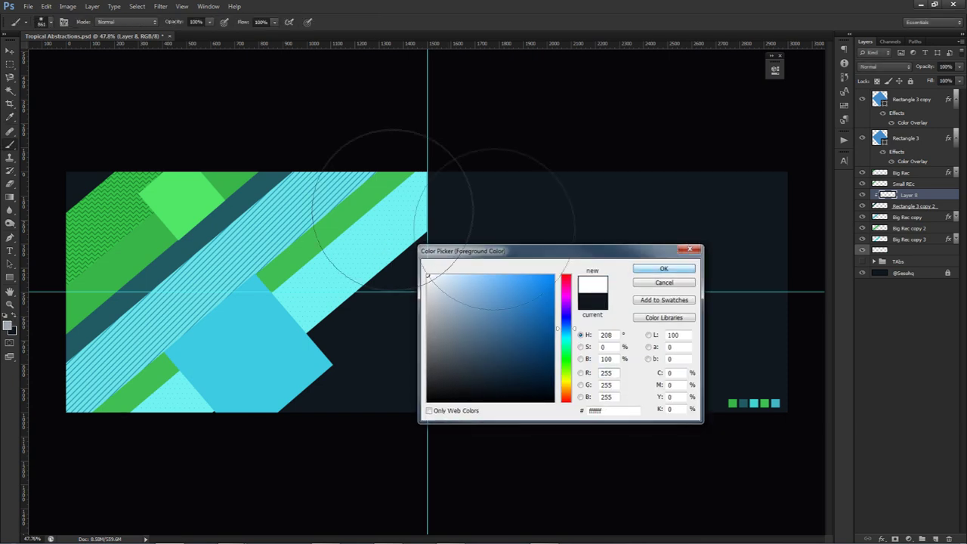
pyautogui.press('Return')
pyautogui.moveTo(288, 177); pyautogui.dragTo(181, 249)
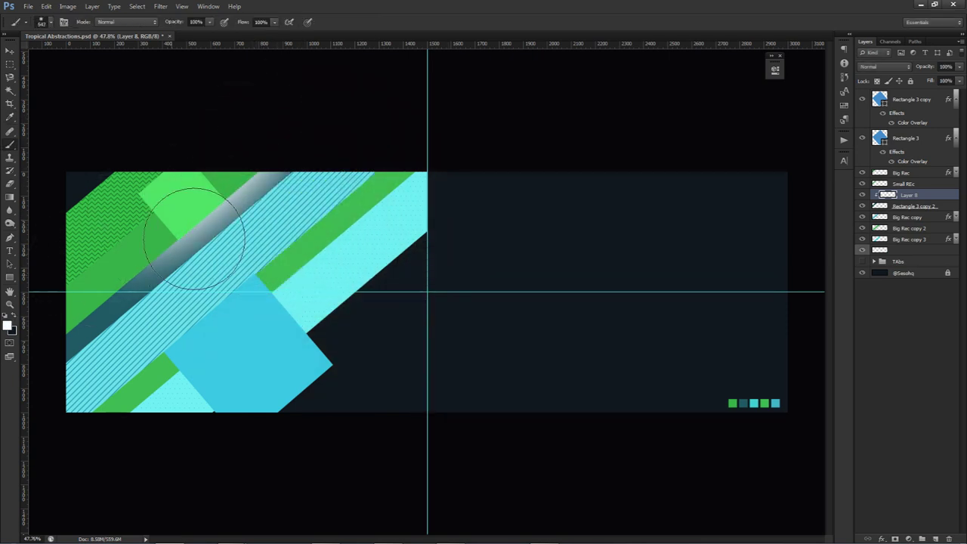
# Set the dark teal stripe's highlight layer to Overlay blend mode and lower its opacity.
pyautogui.click(885, 68)
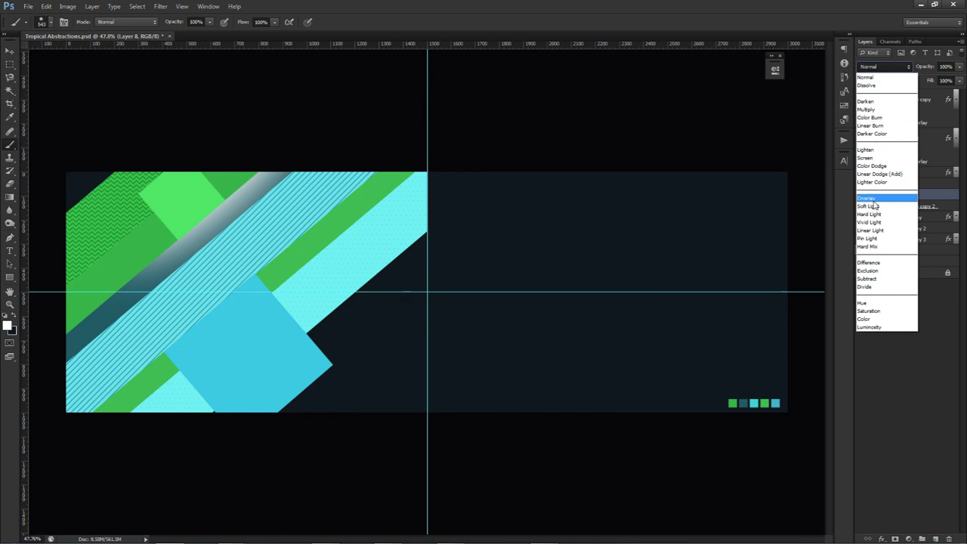
pyautogui.click(880, 200)
pyautogui.click(960, 67)
pyautogui.moveTo(942, 82); pyautogui.dragTo(935, 83)
# Add a new layer clipped to the Big Rec copy 2 green stripe and brush soft white highlights onto it.
pyautogui.click(862, 228)
pyautogui.click(863, 228)
pyautogui.click(907, 228)
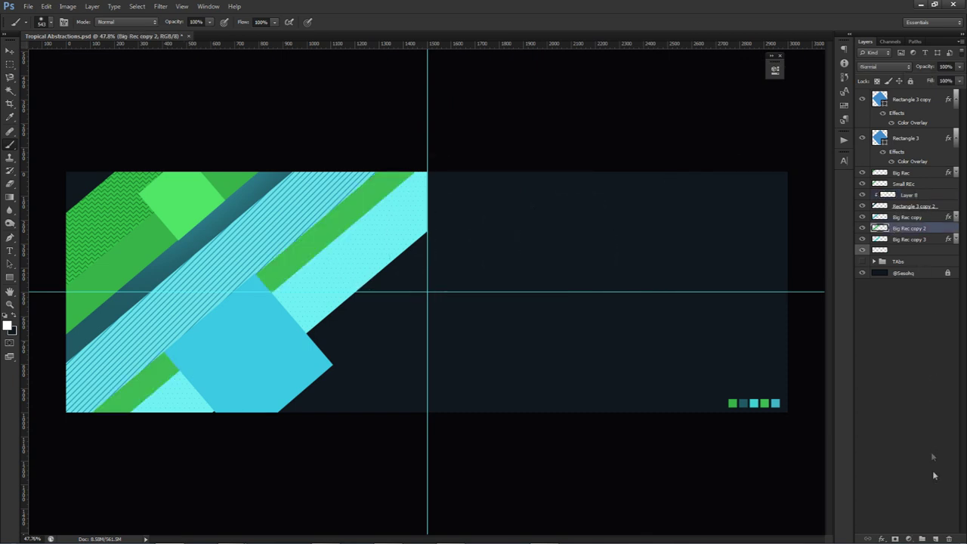
pyautogui.click(935, 539)
pyautogui.rightClick(923, 228)
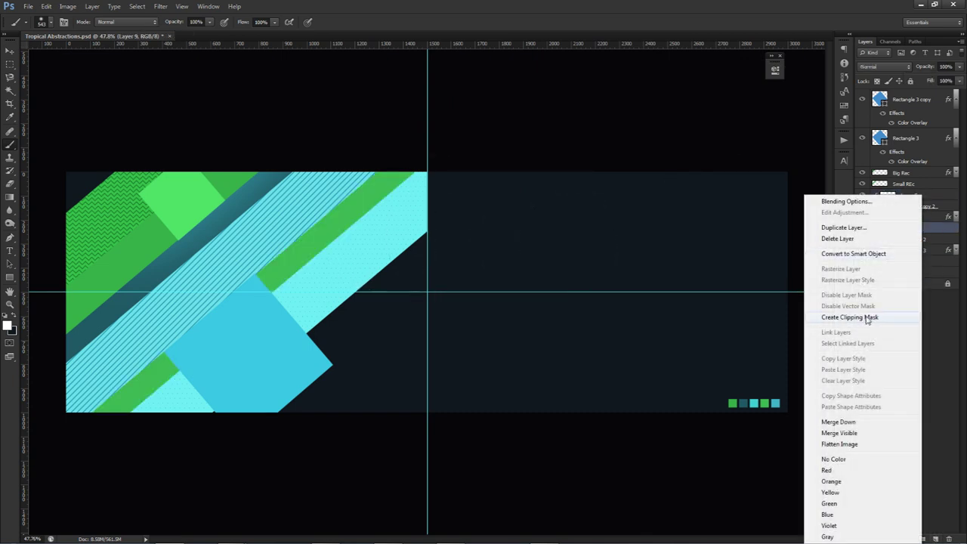
pyautogui.click(869, 314)
pyautogui.moveTo(302, 324)
pyautogui.mouseDown()
pyautogui.moveTo(426, 222)
pyautogui.moveTo(411, 177)
pyautogui.moveTo(336, 158)
pyautogui.mouseUp()
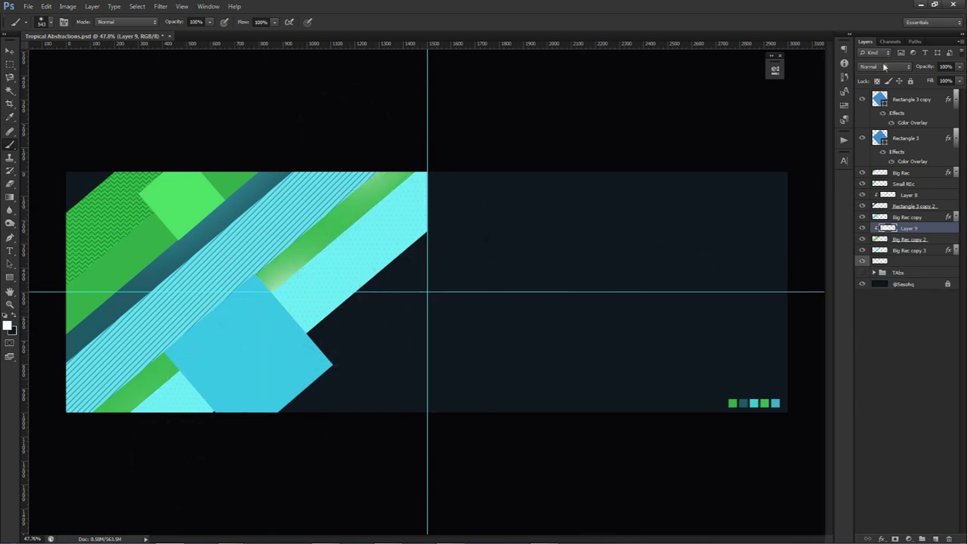
# Change the blend mode of the green stripe's clipped highlight layer so the white blends into the stripe.
pyautogui.click(884, 66)
pyautogui.click(876, 198)
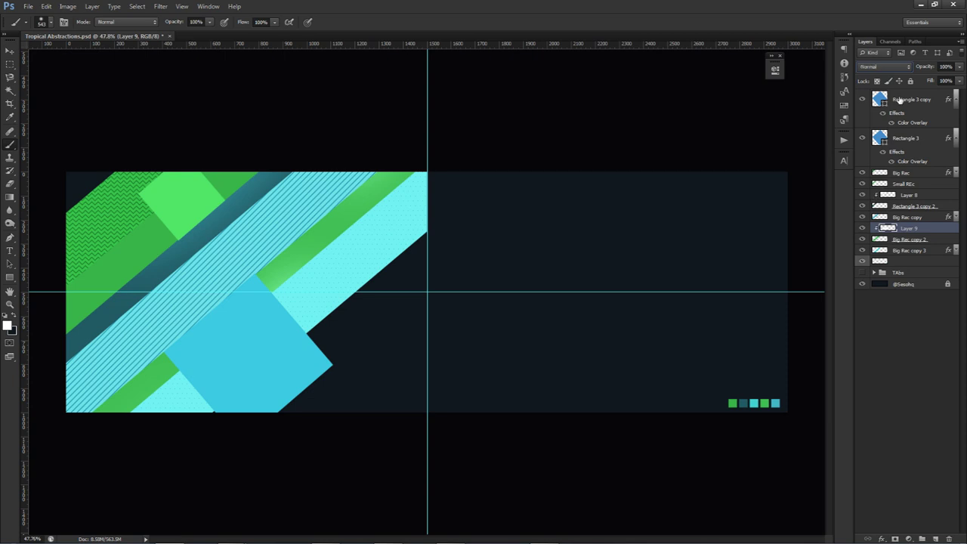
# Group all the stripe, square and highlight layers above the TAbs group and name the group Pattern 1.
pyautogui.click(899, 101)
pyautogui.keyDown('shift'); pyautogui.click(898, 261); pyautogui.keyUp('shift')
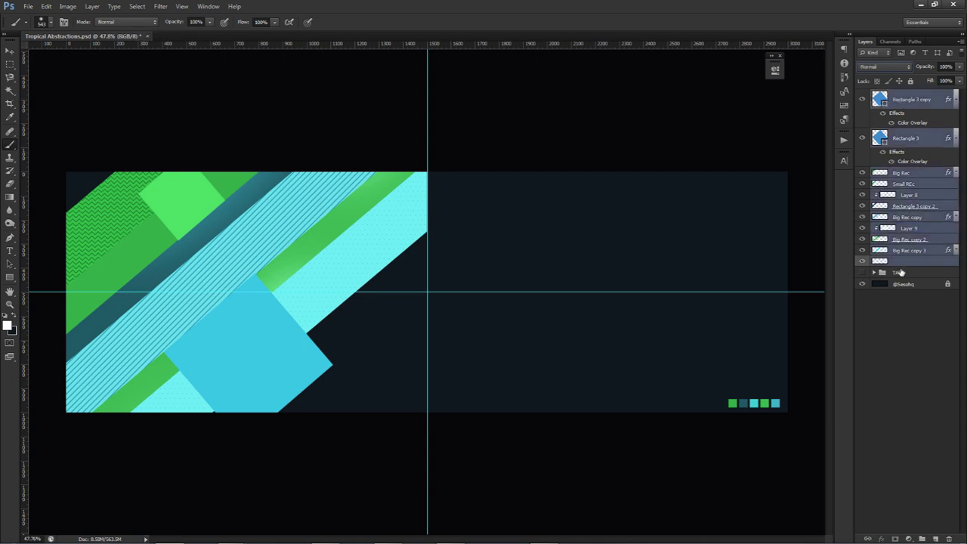
pyautogui.click(909, 105)
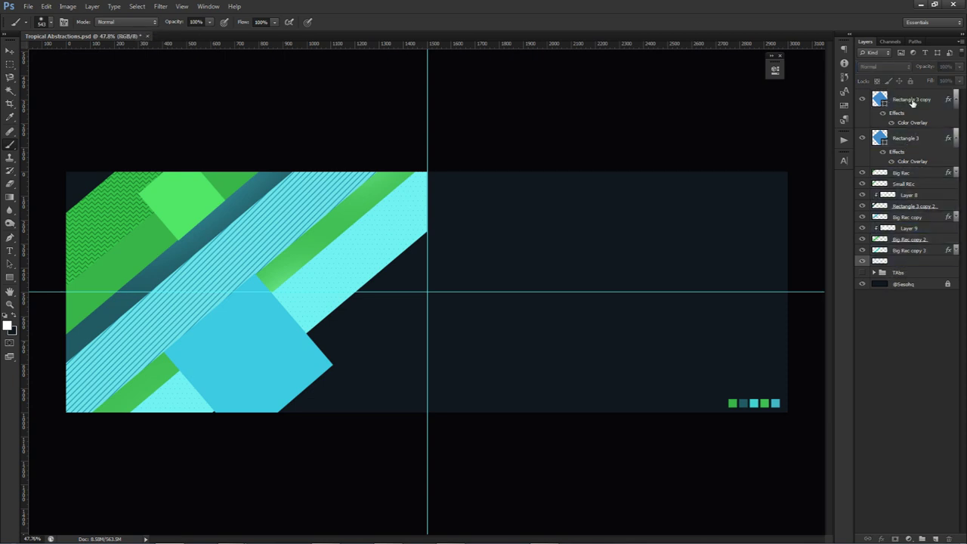
pyautogui.click(912, 103)
pyautogui.keyDown('shift'); pyautogui.click(899, 262); pyautogui.keyUp('shift')
pyautogui.hotkey('ctrl', 'g')
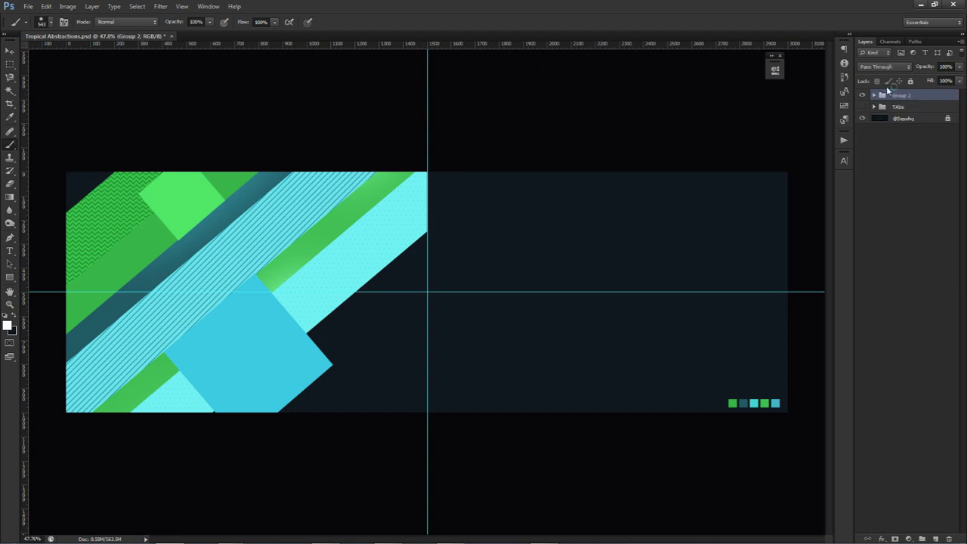
pyautogui.doubleClick(903, 95)
pyautogui.write('Pattern 1')
pyautogui.press('Return')
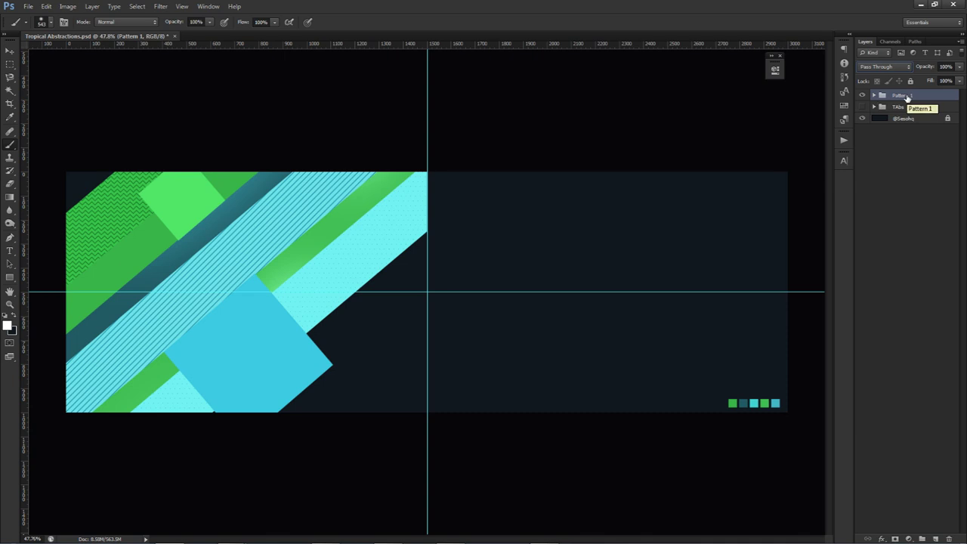
# Duplicate the Pattern 1 group onto the banner's right half and flip the copy horizontally.
pyautogui.click(9, 50)
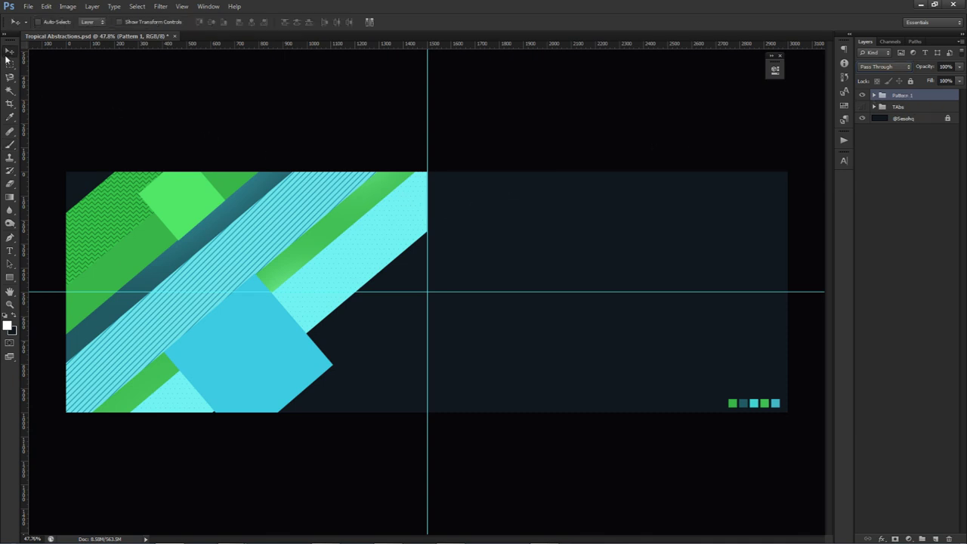
pyautogui.moveTo(234, 205); pyautogui.dragTo(477, 217)
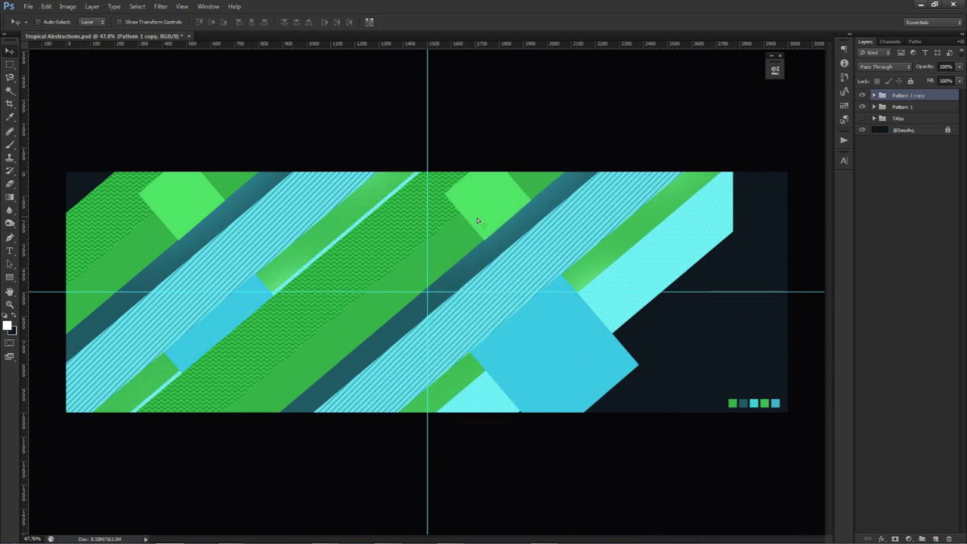
pyautogui.hotkey('ctrl', 't')
pyautogui.rightClick(557, 272)
pyautogui.click(613, 420)
pyautogui.moveTo(604, 393); pyautogui.dragTo(545, 273)
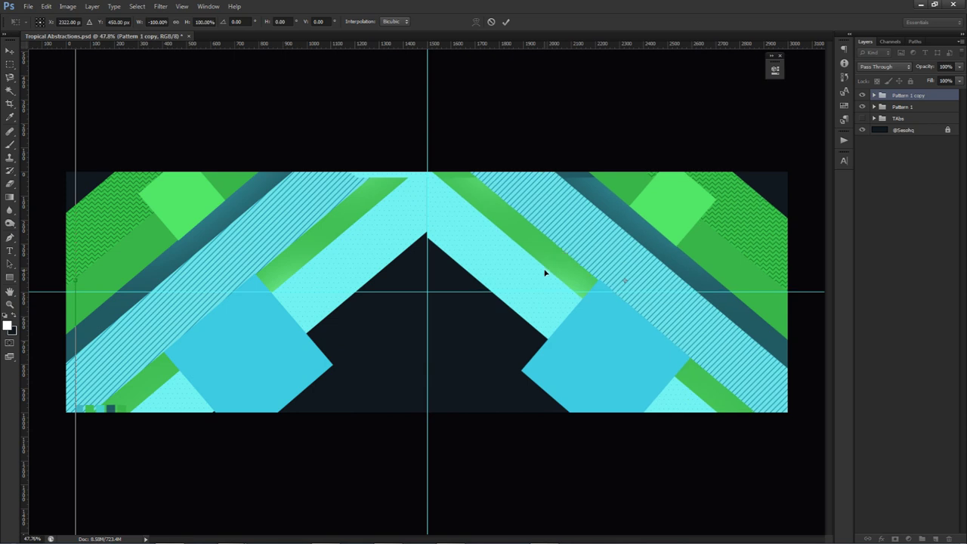
# Flip the Pattern 1 copy vertically as well and move it left so its diagonals run alongside the original's.
pyautogui.rightClick(544, 272)
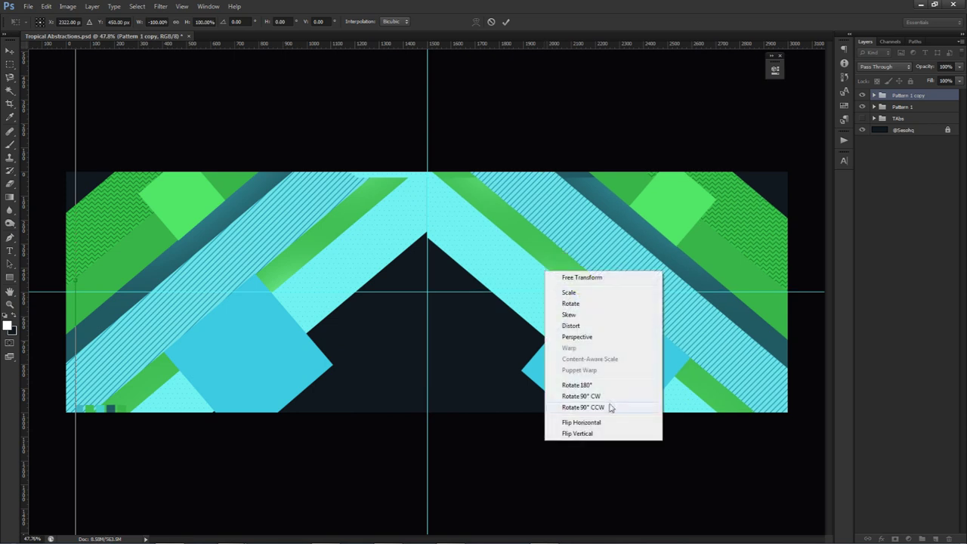
pyautogui.click(574, 433)
pyautogui.moveTo(545, 255); pyautogui.dragTo(438, 258)
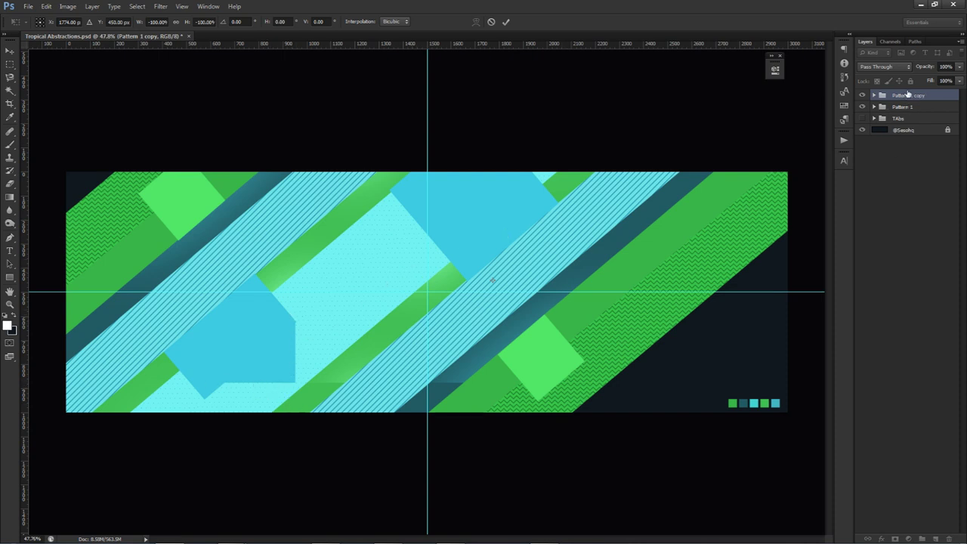
pyautogui.click(506, 22)
# Place Pattern 1 copy beneath Pattern 1, shift it left on the canvas, and hide the guides.
pyautogui.keyDown('shift'); pyautogui.click(914, 108); pyautogui.keyUp('shift')
pyautogui.moveTo(915, 107); pyautogui.dragTo(914, 110)
pyautogui.moveTo(689, 194); pyautogui.dragTo(628, 193)
pyautogui.hotkey('ctrl', ';')
# Duplicate the flipped pattern group, order it below Pattern 1 copy, and position it over the banner's empty lower-right area.
pyautogui.moveTo(528, 231); pyautogui.dragTo(665, 257)
pyautogui.moveTo(914, 109); pyautogui.dragTo(914, 124)
pyautogui.moveTo(708, 216); pyautogui.dragTo(678, 306)
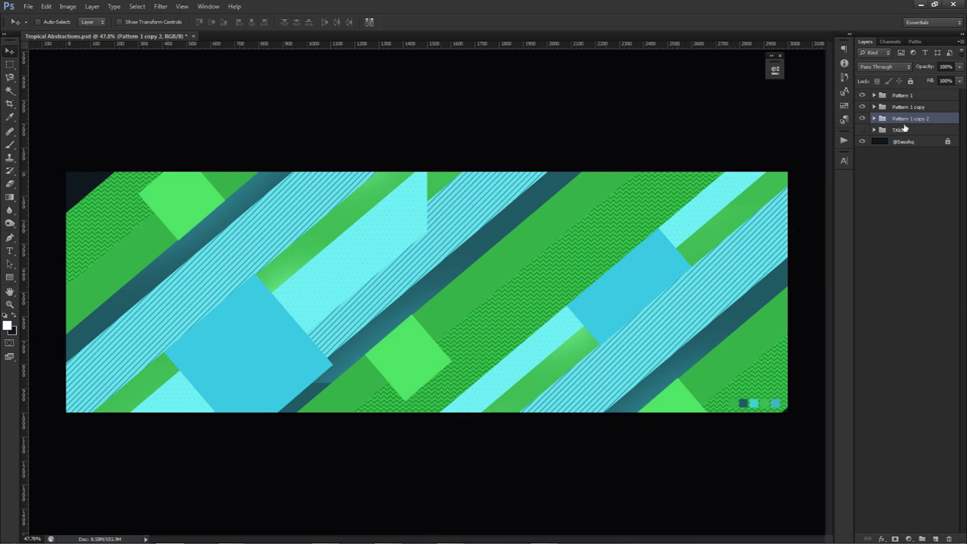
# Duplicate Pattern 1, then rename the original 1, Pattern 1 copy 2, Pattern 1 copy 2 as 3, and the new duplicate 4.
pyautogui.moveTo(906, 97); pyautogui.dragTo(931, 85)
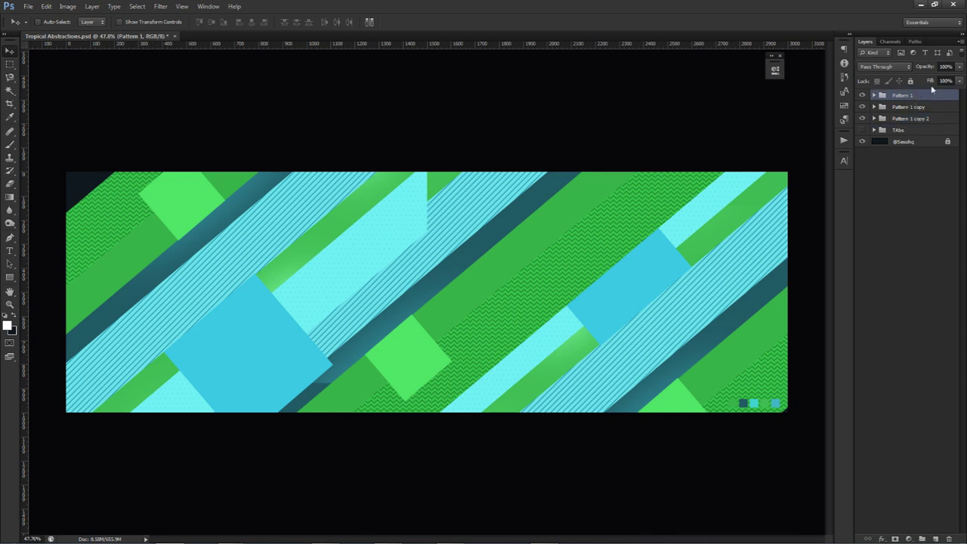
pyautogui.doubleClick(901, 107)
pyautogui.write('1')
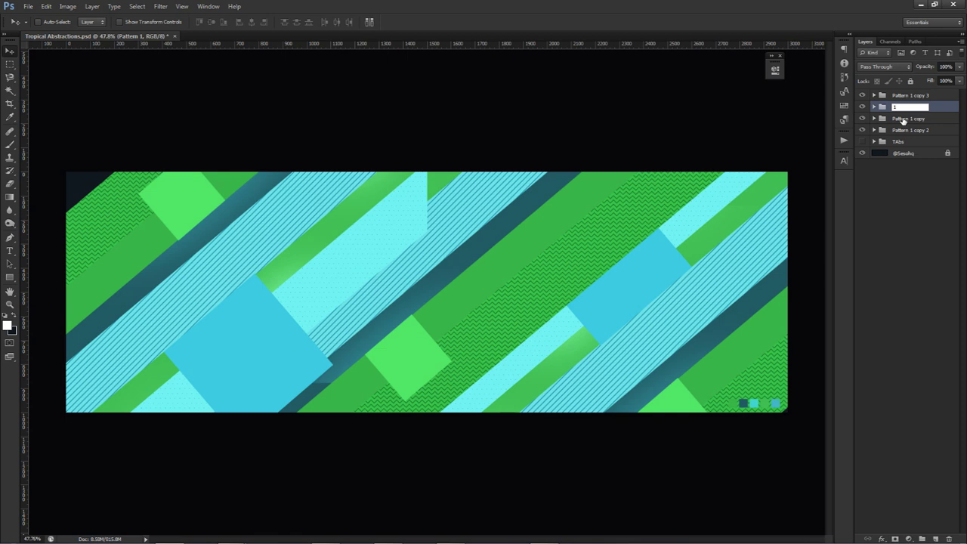
pyautogui.doubleClick(903, 119)
pyautogui.write('2')
pyautogui.doubleClick(907, 131)
pyautogui.write('3')
pyautogui.doubleClick(909, 96)
pyautogui.write('4')
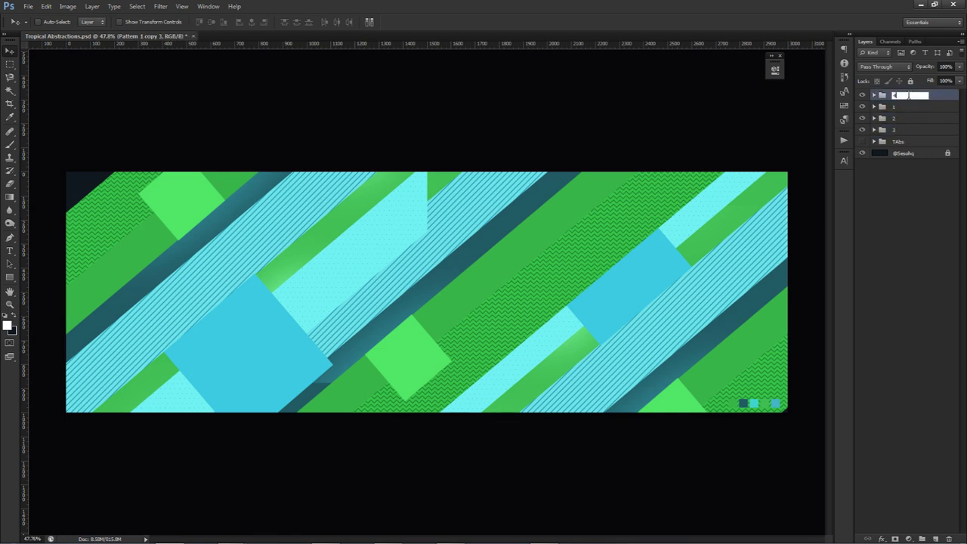
pyautogui.press('Return')
# Move group 4 onto the banner's right half and flip it horizontally.
pyautogui.moveTo(593, 222); pyautogui.dragTo(552, 281)
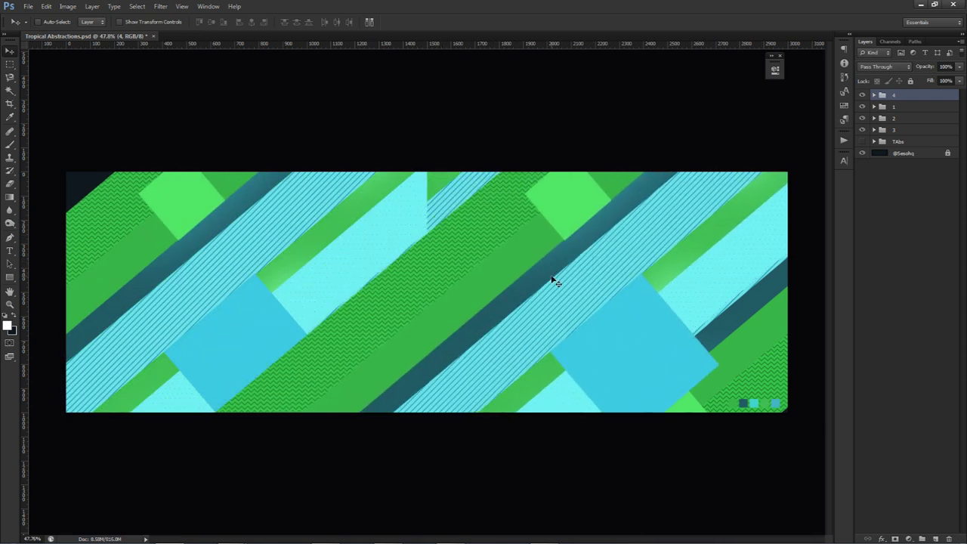
pyautogui.hotkey('ctrl', 't')
pyautogui.rightClick(552, 276)
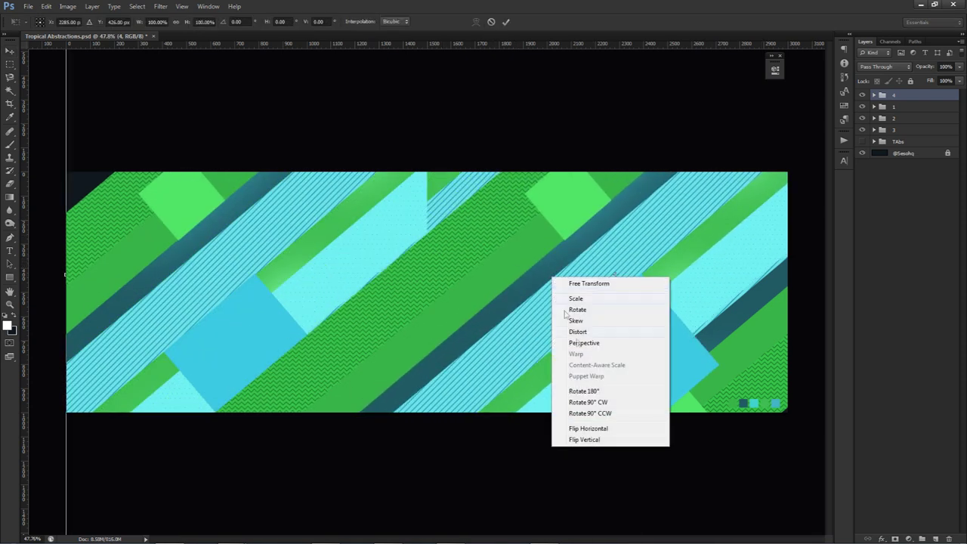
pyautogui.click(607, 420)
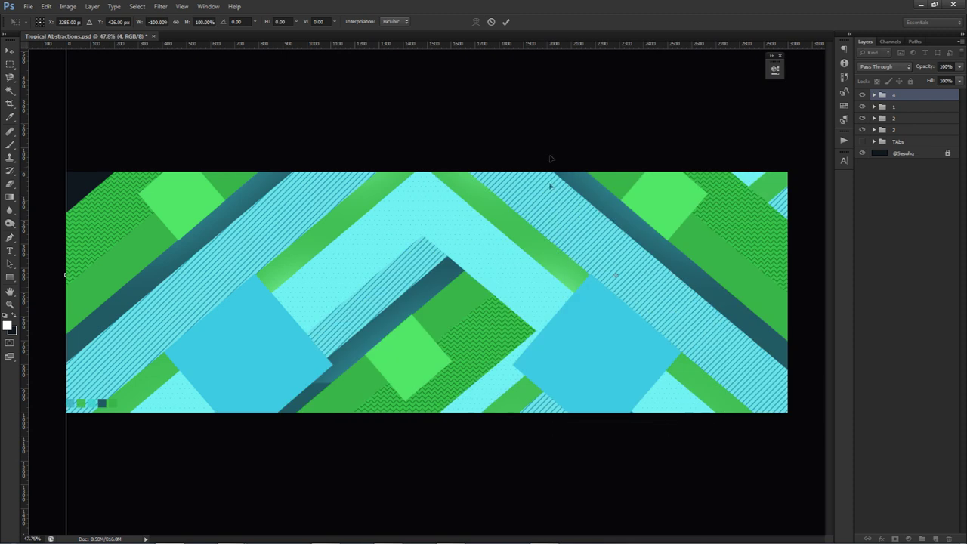
pyautogui.click(506, 23)
# Move group 4 toward the banner's lower right and rotate it about 7 degrees clockwise, across the existing diagonals.
pyautogui.click(862, 94)
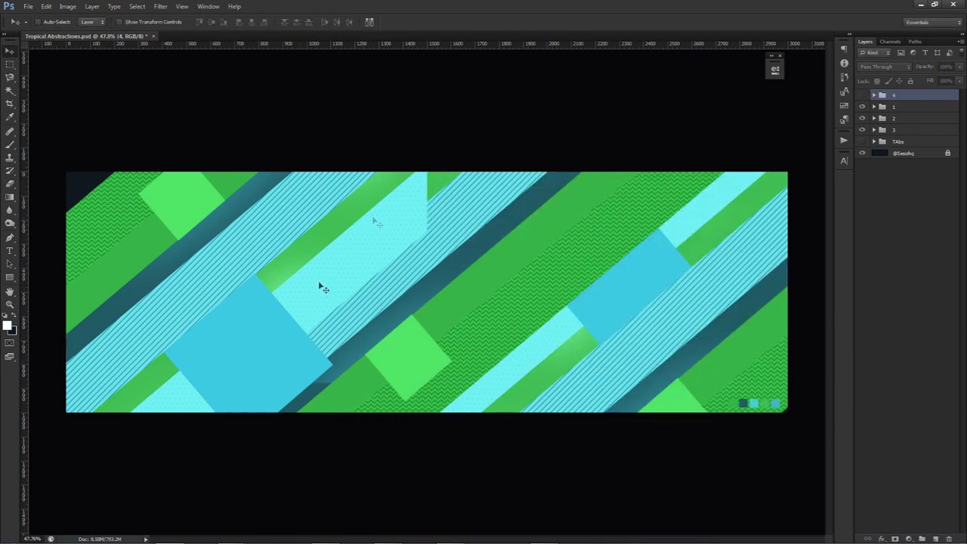
pyautogui.click(862, 94)
pyautogui.moveTo(611, 328); pyautogui.dragTo(682, 383)
pyautogui.moveTo(707, 317); pyautogui.dragTo(670, 313)
pyautogui.hotkey('ctrl', 't')
pyautogui.moveTo(344, 279)
pyautogui.mouseDown()
pyautogui.moveTo(350, 254)
pyautogui.moveTo(345, 261)
pyautogui.mouseUp()
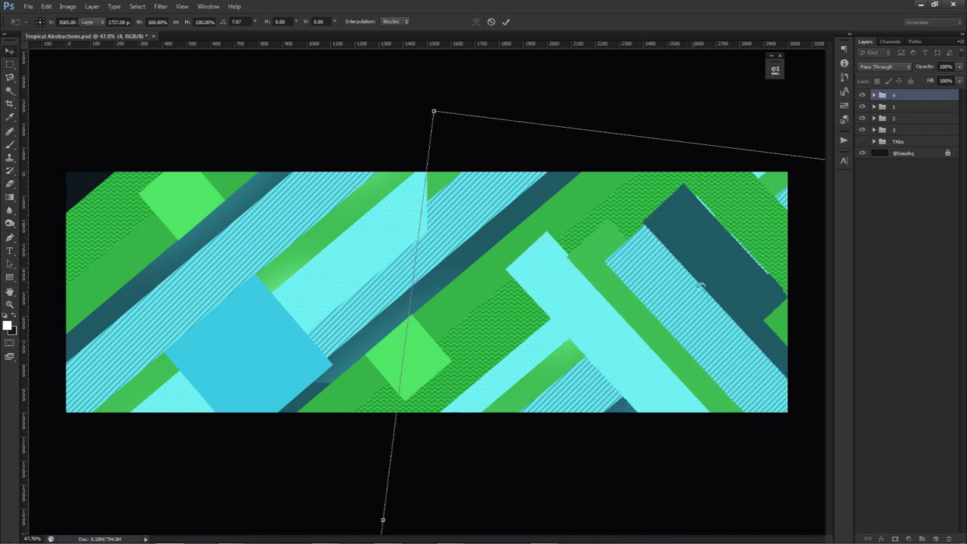
pyautogui.press('Return')
# Shift group 4 slightly down and left, and fine-tune its rotation and placement.
pyautogui.moveTo(751, 316); pyautogui.dragTo(741, 339)
pyautogui.hotkey('ctrl', 't')
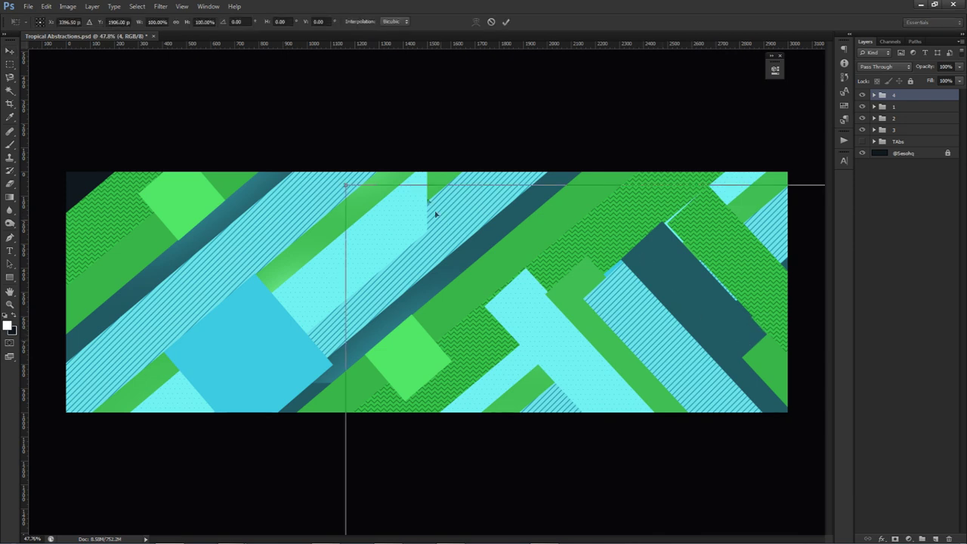
pyautogui.moveTo(424, 166); pyautogui.dragTo(428, 167)
pyautogui.moveTo(596, 167); pyautogui.dragTo(598, 167)
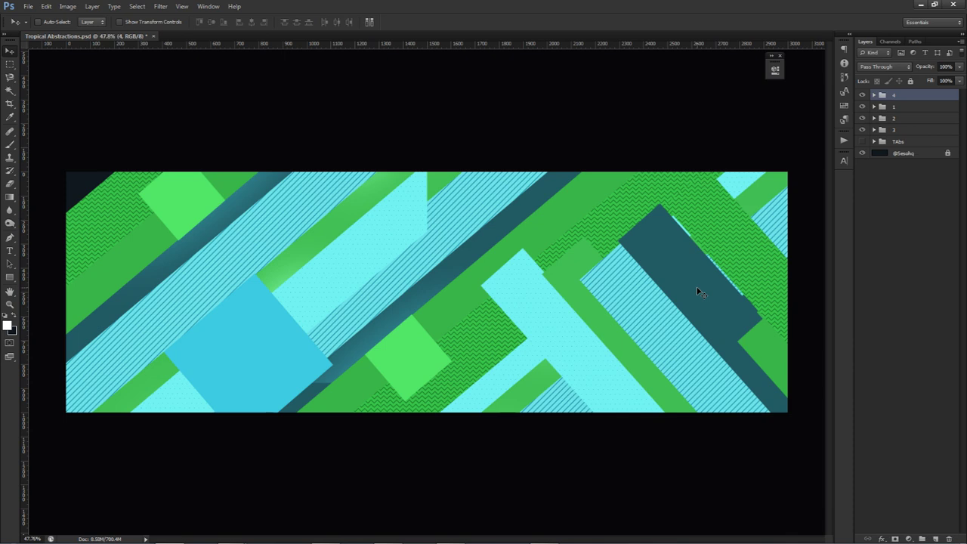
# Duplicate group 4 onto the left end of the banner and name the copy 5.
pyautogui.moveTo(699, 292)
pyautogui.mouseDown()
pyautogui.moveTo(86, 317)
pyautogui.moveTo(130, 315)
pyautogui.mouseUp()
pyautogui.keyDown('alt'); pyautogui.click(131, 315); pyautogui.keyUp('alt')
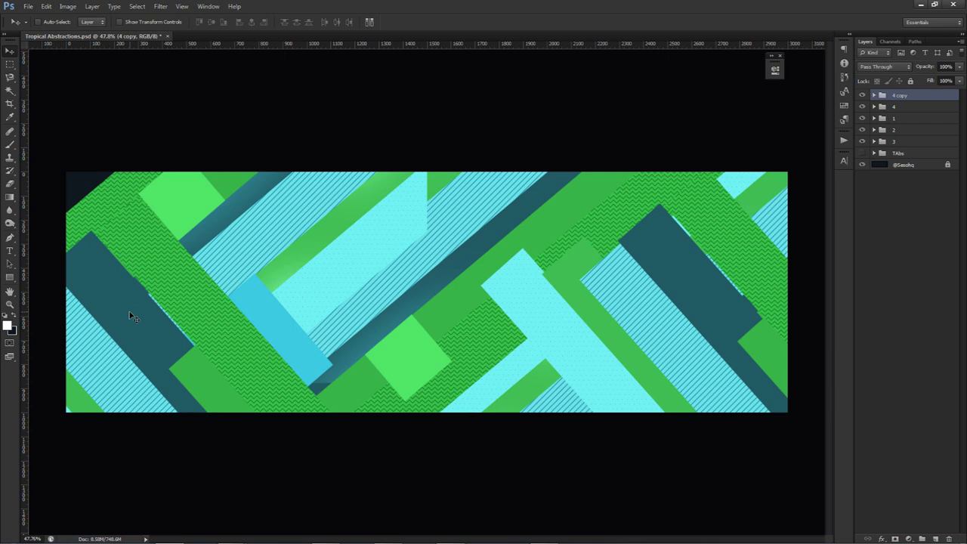
pyautogui.doubleClick(899, 96)
pyautogui.write('6')
pyautogui.press('Return')
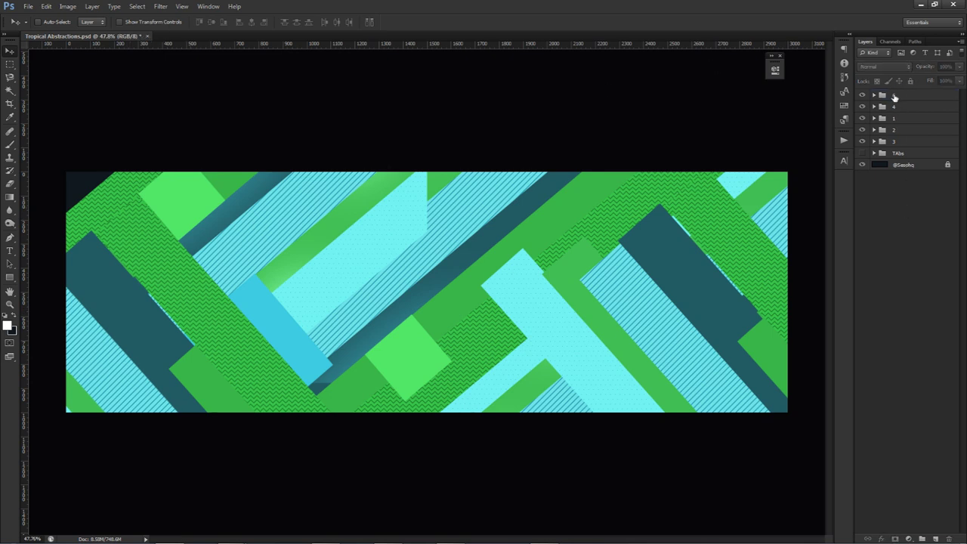
pyautogui.doubleClick(895, 96)
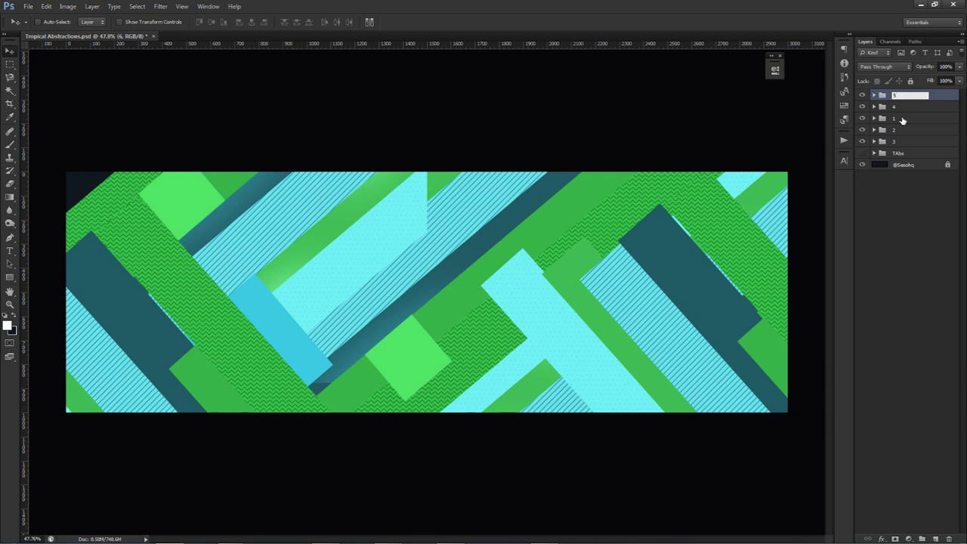
pyautogui.write('5')
pyautogui.click(902, 120)
# Show the guides and add the white text TROPICAL at 12 pt at the banner's center, on a layer above group 4.
pyautogui.click(901, 131)
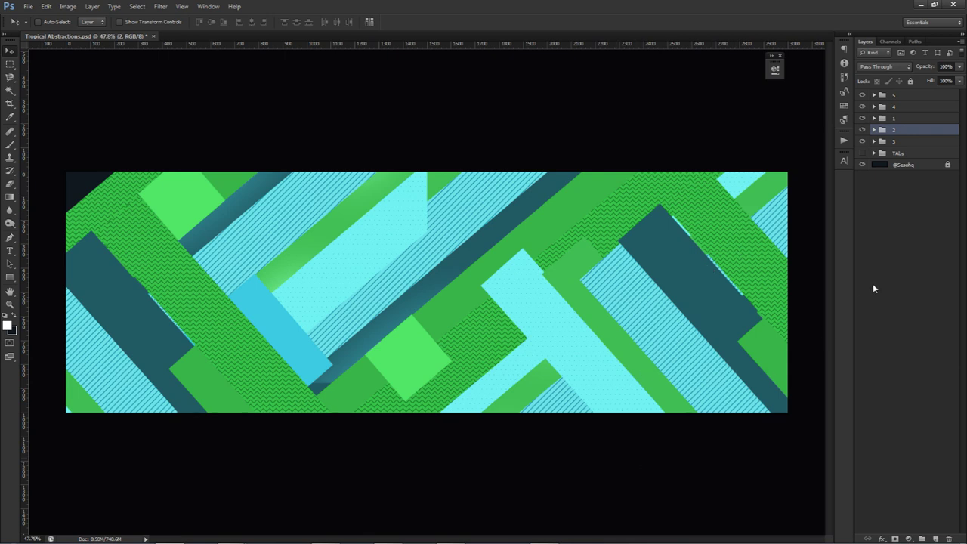
pyautogui.click(899, 119)
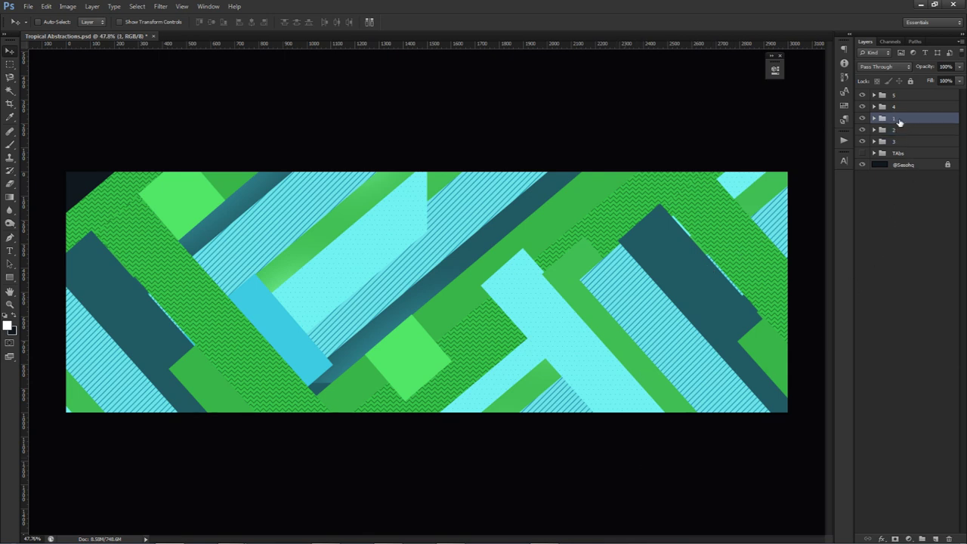
pyautogui.click(898, 107)
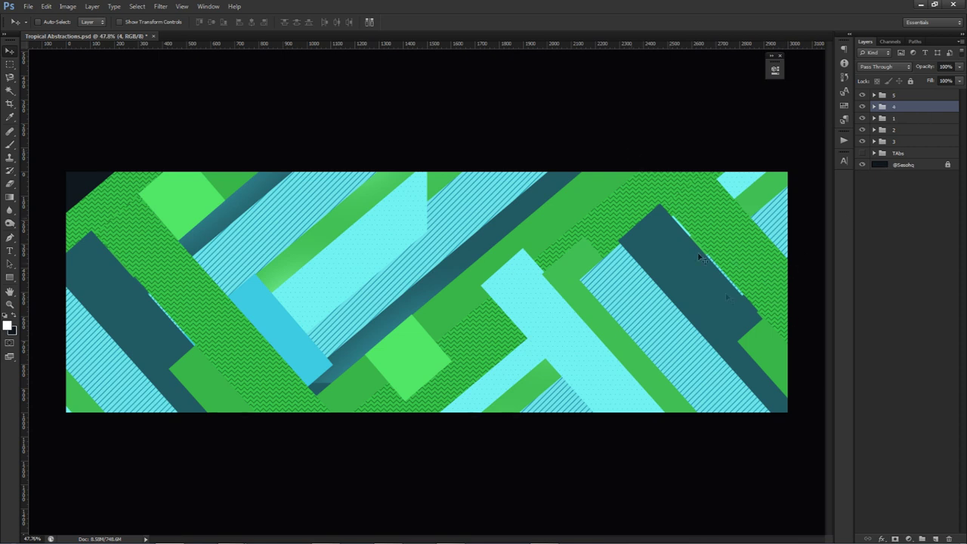
pyautogui.hotkey('ctrl', ';')
pyautogui.press('t')
pyautogui.click(428, 292)
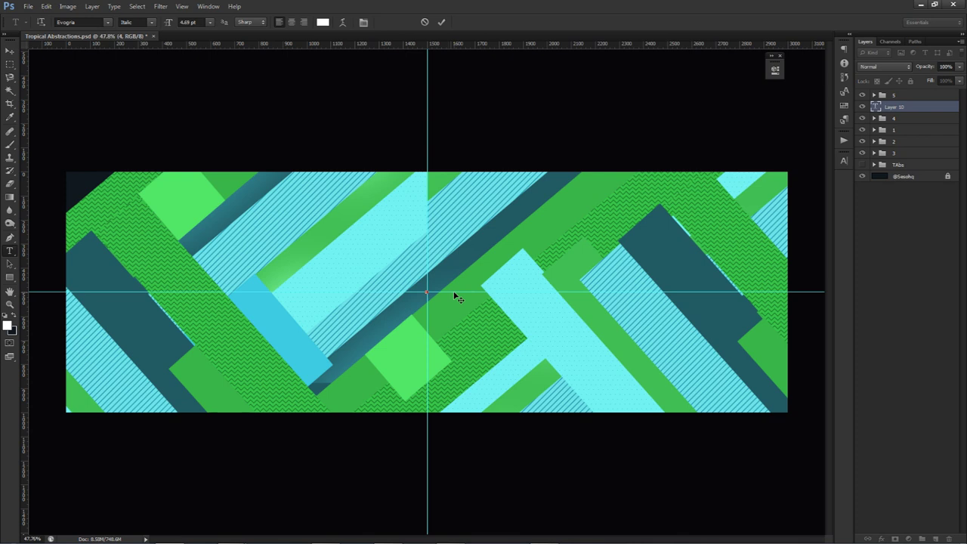
pyautogui.write('TROPICAL')
pyautogui.hotkey('ctrl', 'a')
pyautogui.click(189, 22)
pyautogui.write('12')
pyautogui.press('Return')
pyautogui.click(441, 21)
# Duplicate the TROPICAL text just below the original and change the copy's wording to ABSTRACTION.
pyautogui.press('v')
pyautogui.moveTo(496, 290); pyautogui.dragTo(456, 310)
pyautogui.press('t')
pyautogui.doubleClick(455, 310)
pyautogui.write('ABSTRACTION')
# Reduce the ABSTRACTION text's font size and change its font style to Regular.
pyautogui.hotkey('ctrl', 'a')
pyautogui.click(210, 22)
pyautogui.click(201, 38)
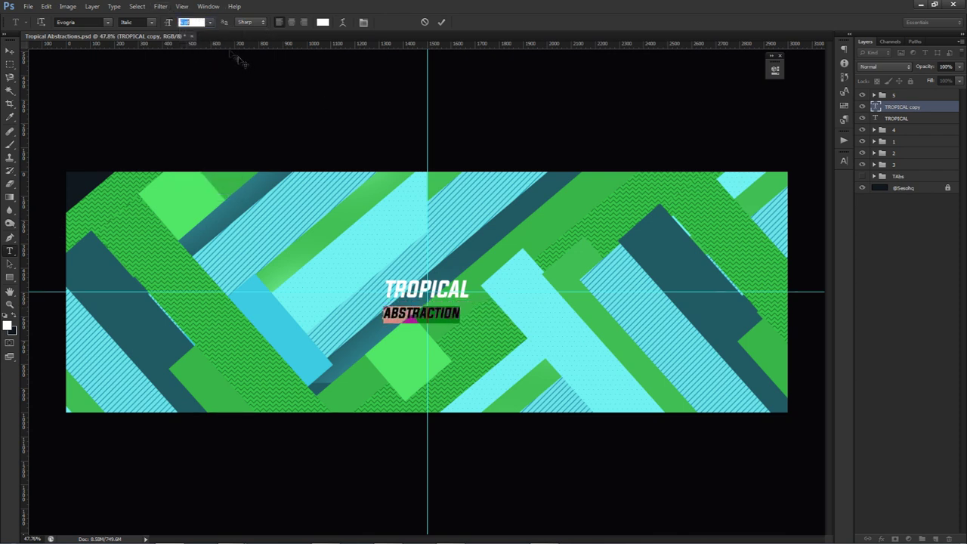
pyautogui.click(150, 23)
pyautogui.click(133, 37)
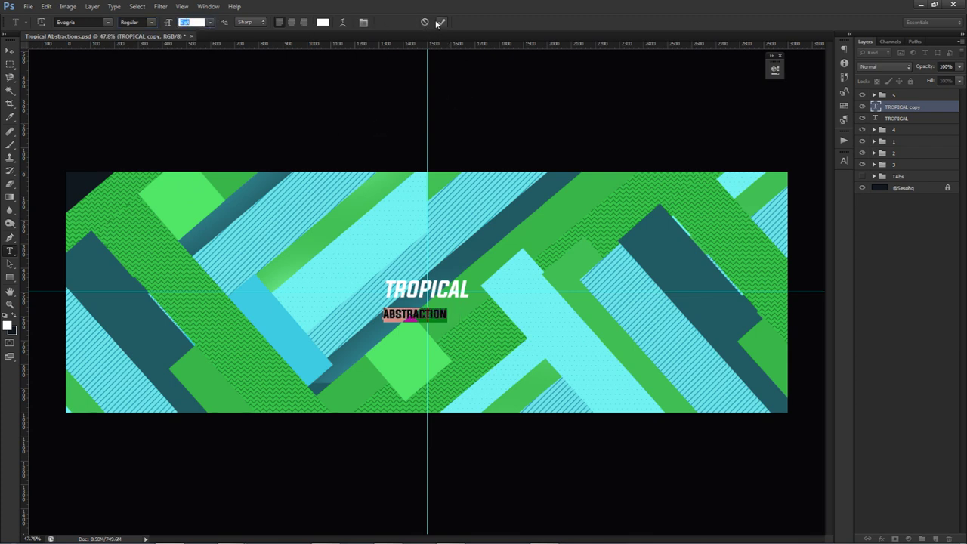
pyautogui.click(441, 22)
# Center ABSTRACTION directly beneath TROPICAL and scale both text layers together to about 131%.
pyautogui.press('v')
pyautogui.moveTo(408, 272); pyautogui.dragTo(421, 260)
pyautogui.keyDown('shift'); pyautogui.click(901, 120); pyautogui.keyUp('shift')
pyautogui.hotkey('ctrl', 't')
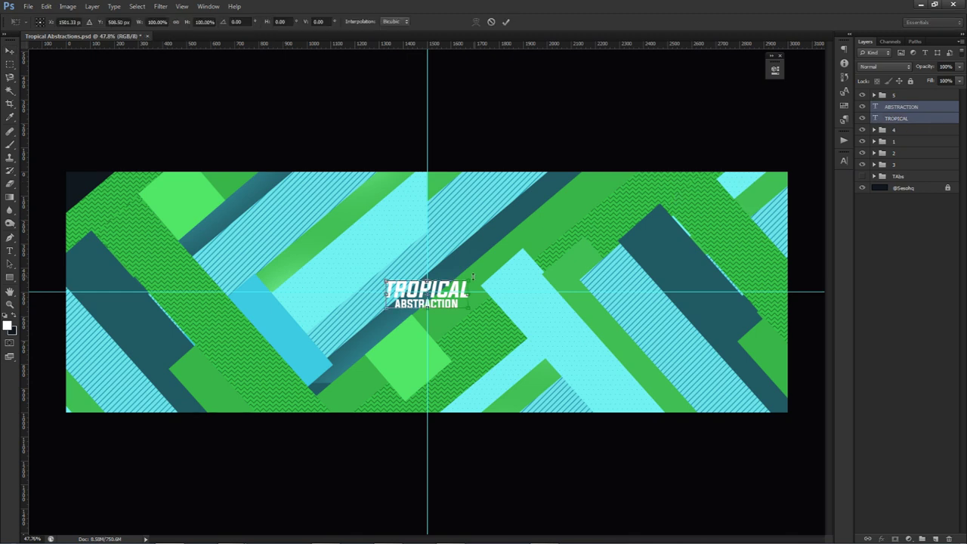
pyautogui.moveTo(470, 278); pyautogui.dragTo(484, 265)
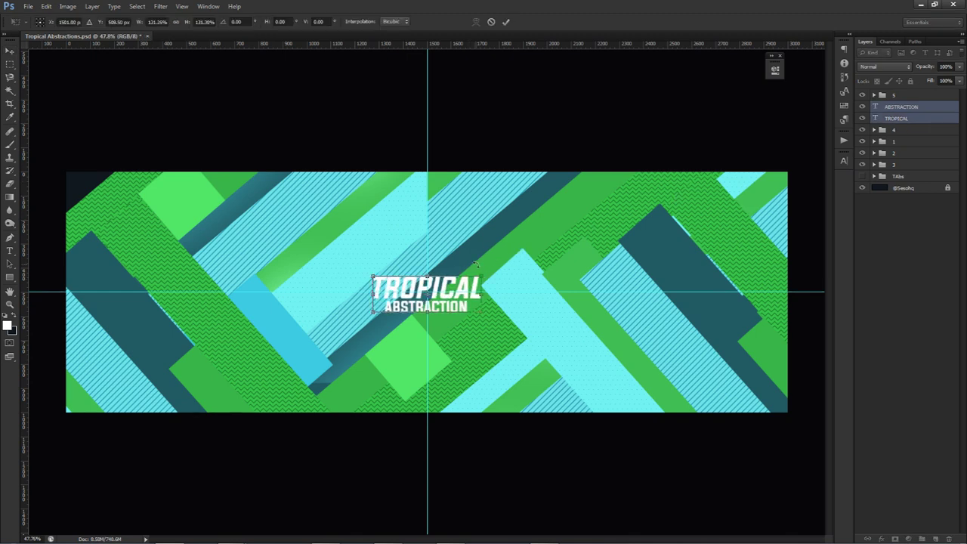
pyautogui.press('Return')
# Move the ABSTRACTION and TROPICAL text layers down the layer stack to sit between groups 1 and 2.
pyautogui.moveTo(923, 112); pyautogui.dragTo(890, 157)
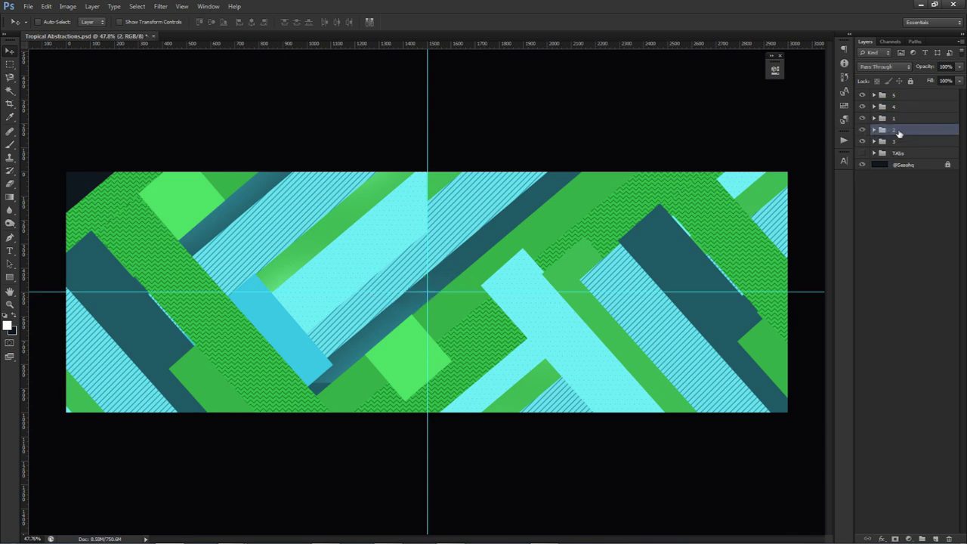
pyautogui.hotkey('ctrl', 'z')
pyautogui.moveTo(893, 130)
pyautogui.mouseDown()
pyautogui.moveTo(889, 173)
pyautogui.moveTo(881, 133)
pyautogui.mouseUp()
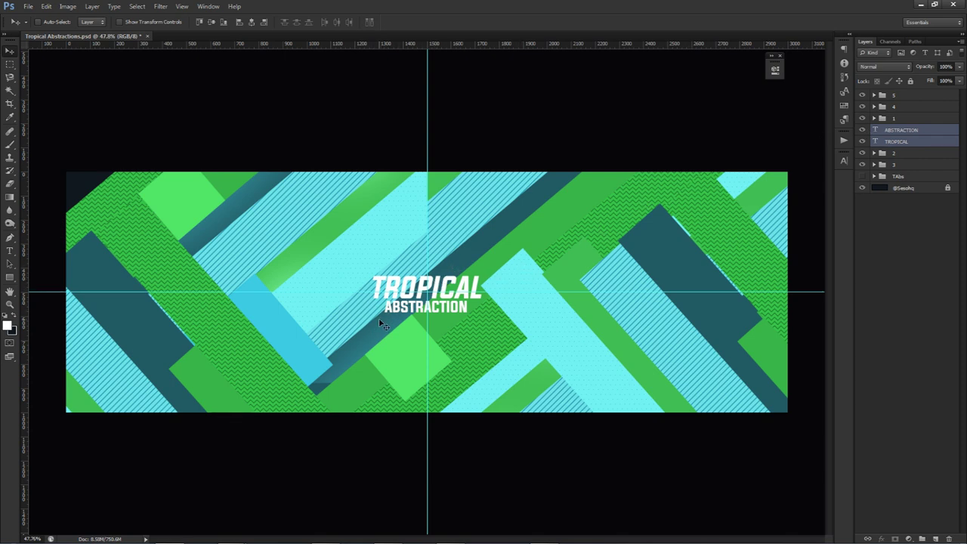
pyautogui.scroll(4, 427, 294)
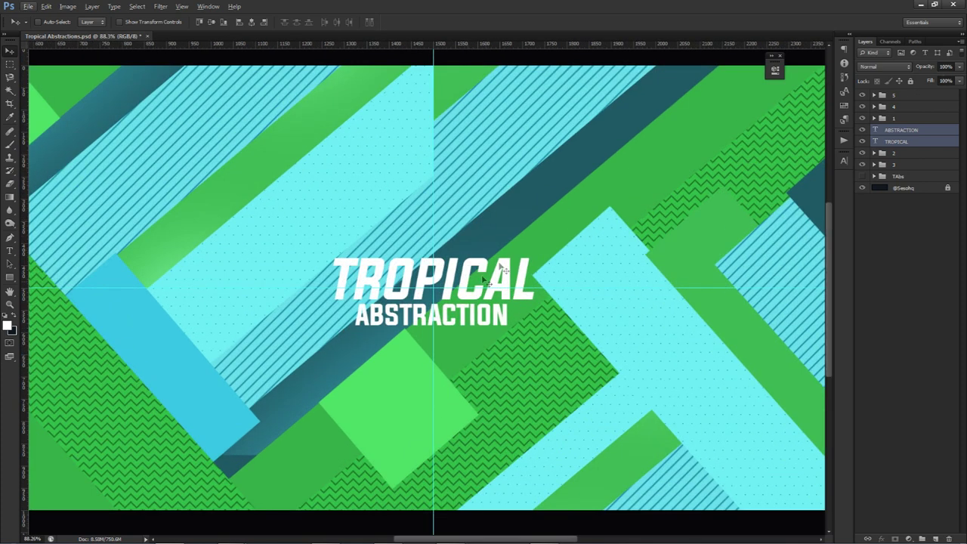
# Hide the guides and merge the TROPICAL and ABSTRACTION text layers into a single layer.
pyautogui.hotkey('ctrl', ';')
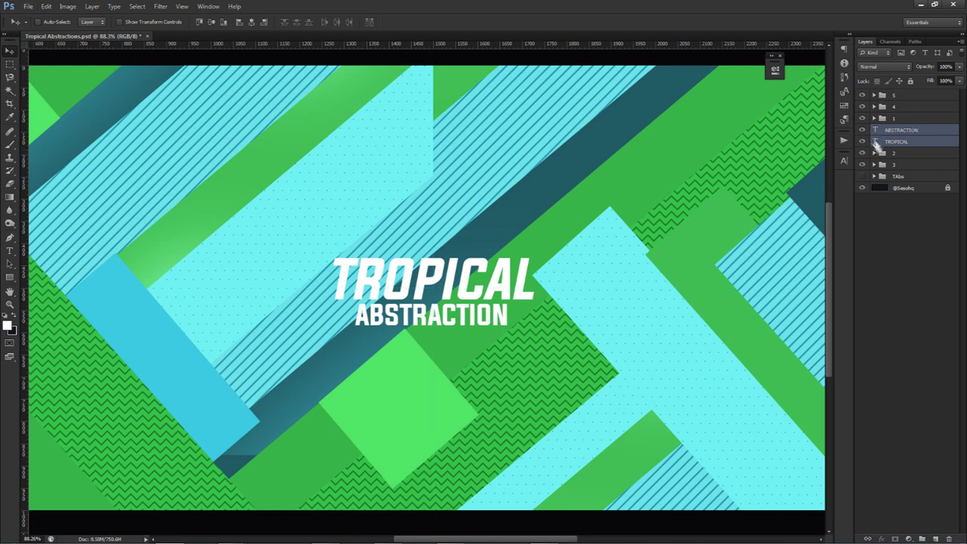
pyautogui.hotkey('ctrl', 'e')
# Outline the diagonal dark stripe crossing the title with the Pen tool and convert the path to a selection with 0 px feather.
pyautogui.press('p')
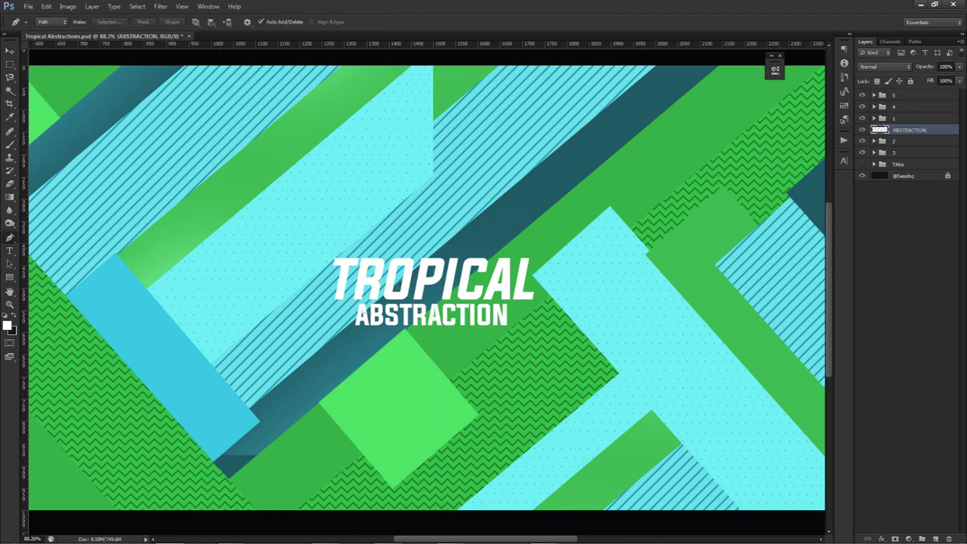
pyautogui.click(333, 336)
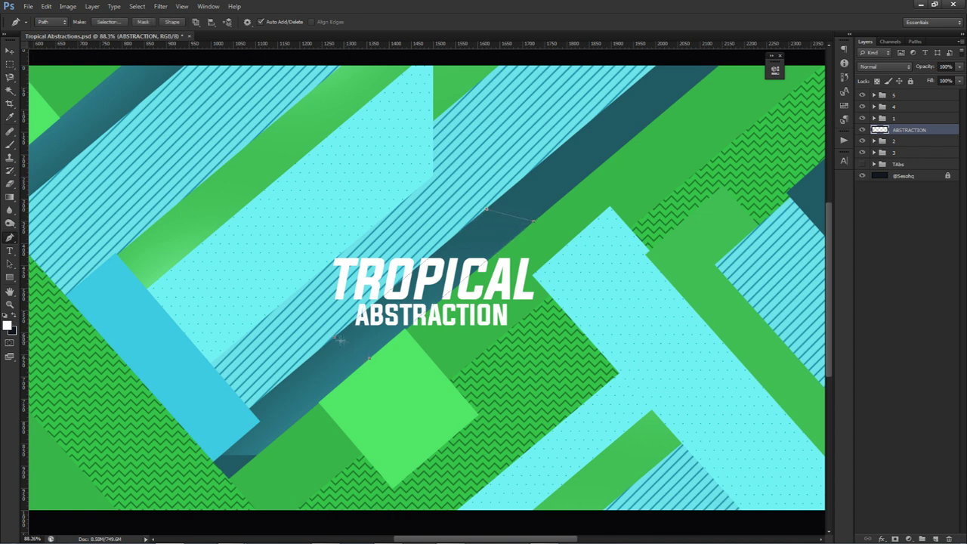
pyautogui.rightClick(388, 293)
pyautogui.click(426, 357)
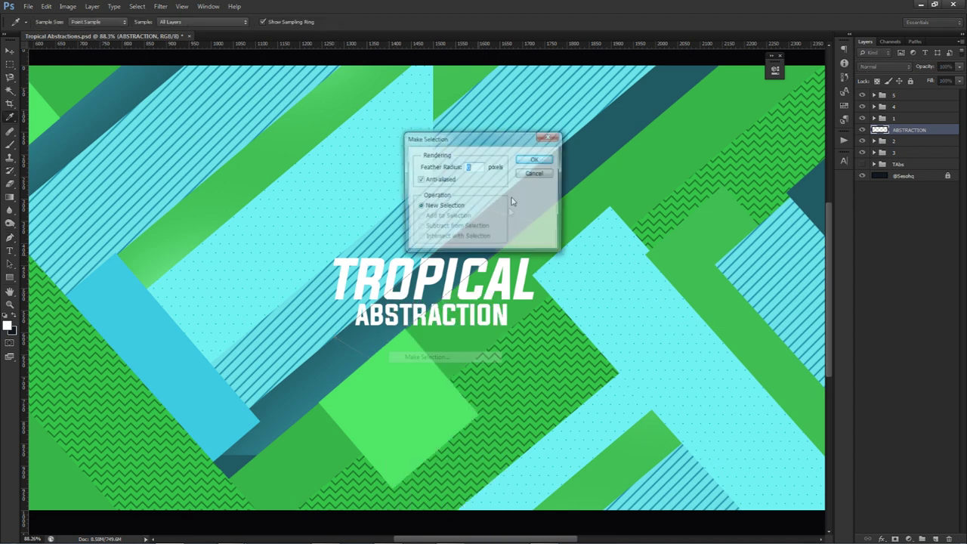
pyautogui.click(533, 160)
# Cut the selected title slice to its own layer and shift it slightly down-left along the stripe.
pyautogui.rightClick(511, 240)
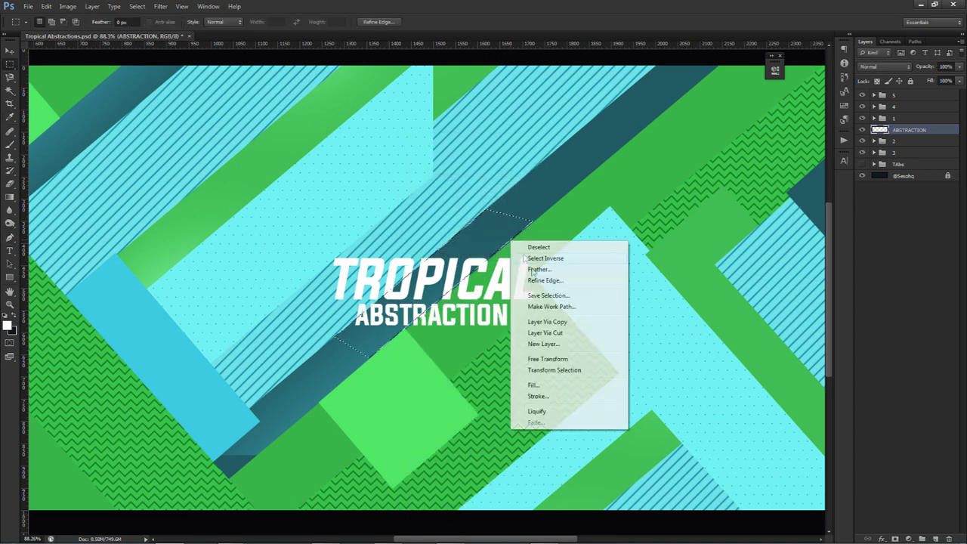
pyautogui.click(544, 333)
pyautogui.hotkey('ctrl', 't')
pyautogui.moveTo(485, 260); pyautogui.dragTo(478, 263)
pyautogui.press('Return')
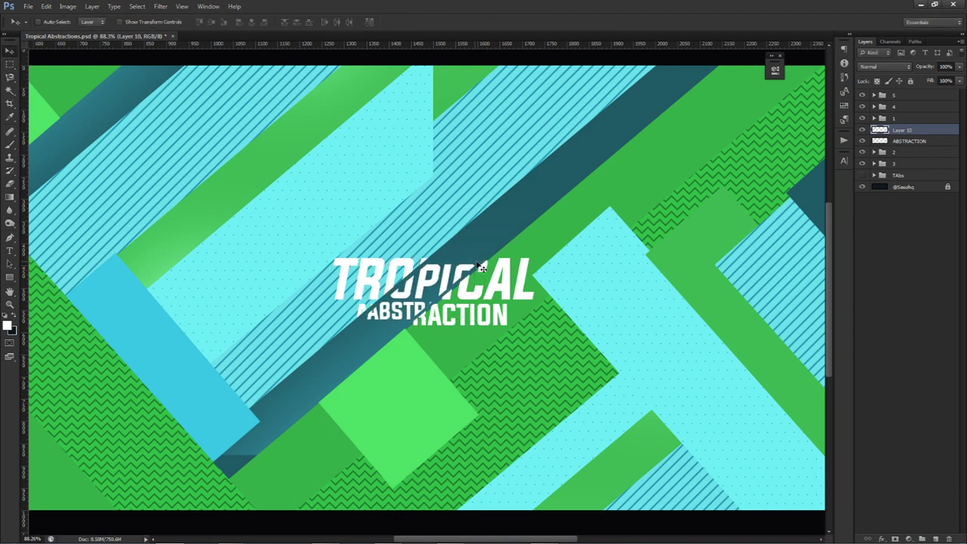
# Add a Brightness/Contrast adjustment above all groups with brightness -25 and contrast 40.
pyautogui.scroll(-3, 482, 268)
pyautogui.press('alt')
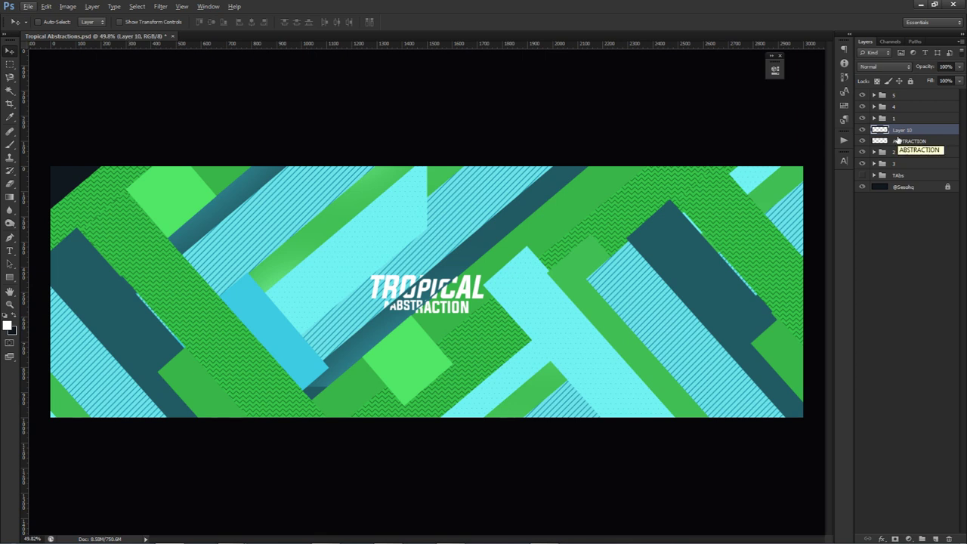
pyautogui.hotkey('alt', 'shift', ']')
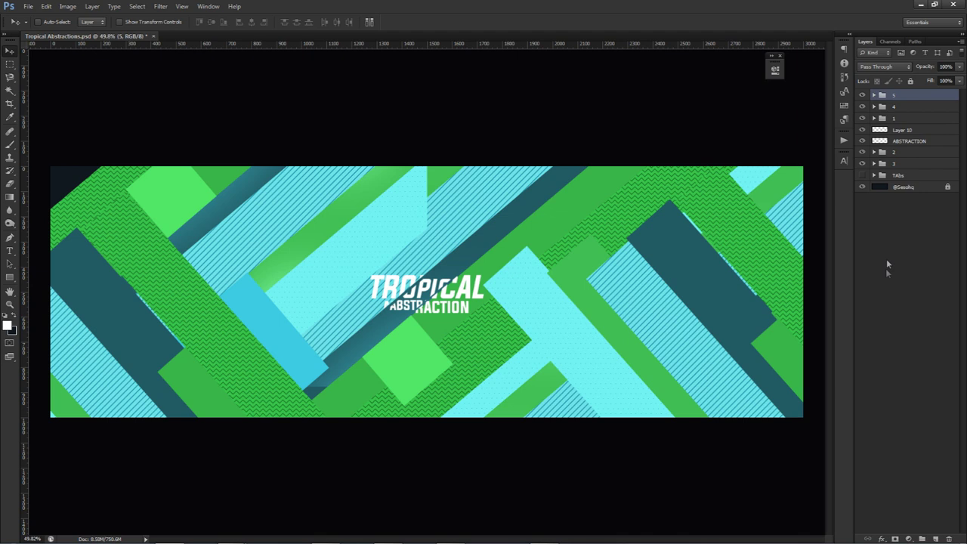
pyautogui.click(935, 538)
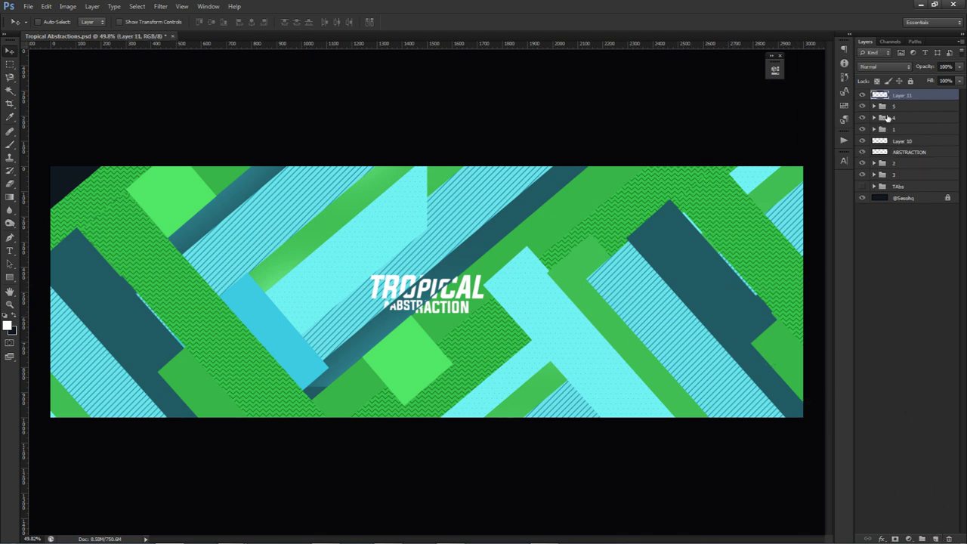
pyautogui.click(909, 539)
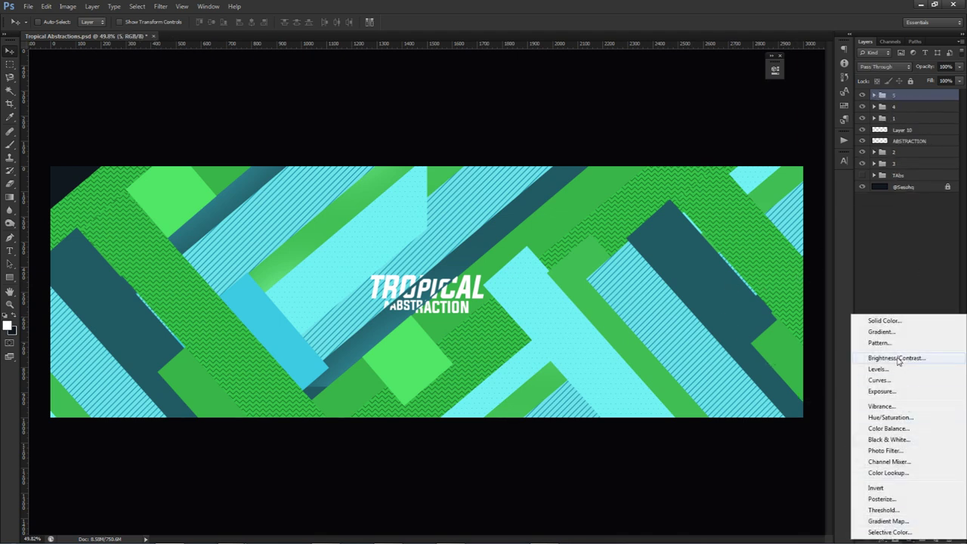
pyautogui.click(899, 358)
pyautogui.moveTo(707, 121); pyautogui.dragTo(694, 120)
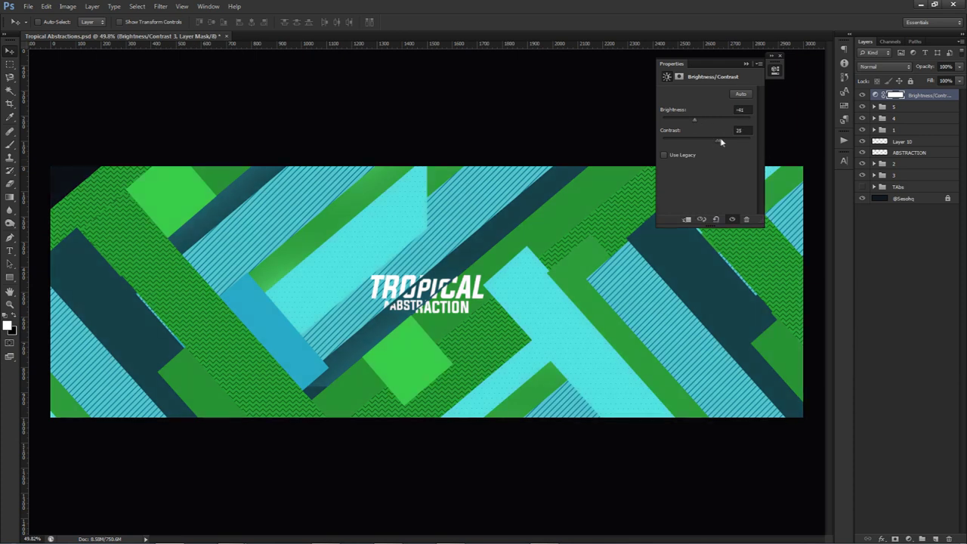
pyautogui.click(698, 119)
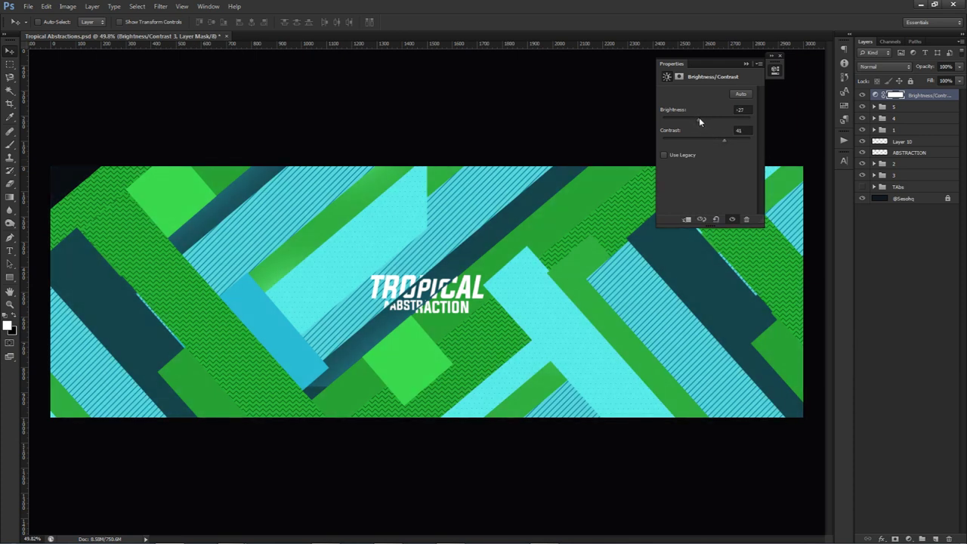
pyautogui.moveTo(746, 111); pyautogui.dragTo(735, 111)
pyautogui.write('-25')
pyautogui.press('Tab')
pyautogui.click(912, 228)
pyautogui.click(925, 97)
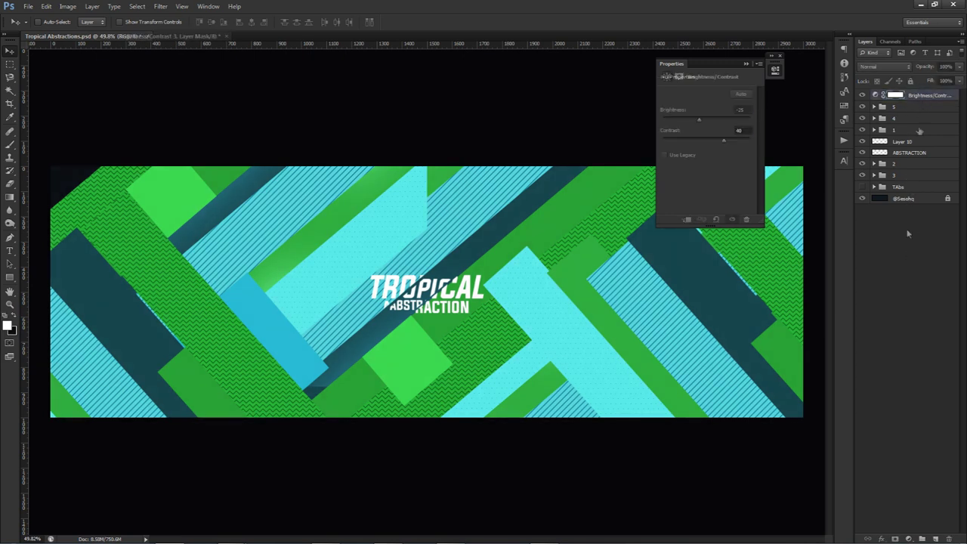
# Paint large soft dark teal spots across the banner on a new top layer and set its blend mode to Linear Dodge (Add).
pyautogui.click(936, 539)
pyautogui.press('b')
pyautogui.click(774, 69)
pyautogui.keyDown('alt'); pyautogui.click(126, 334); pyautogui.keyUp('alt')
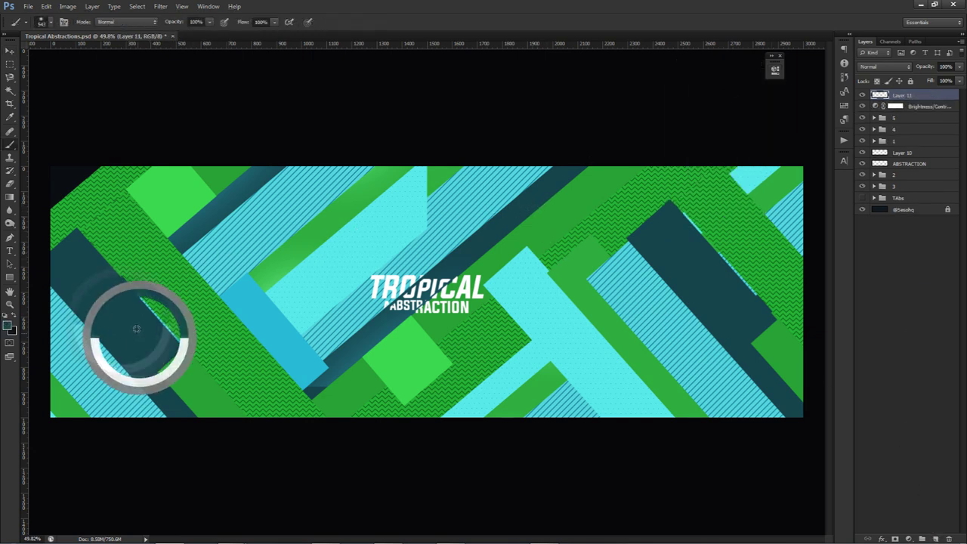
pyautogui.moveTo(125, 334)
pyautogui.mouseDown()
pyautogui.moveTo(162, 279)
pyautogui.moveTo(174, 287)
pyautogui.mouseUp()
pyautogui.moveTo(288, 277)
pyautogui.mouseDown()
pyautogui.moveTo(259, 270)
pyautogui.moveTo(236, 220)
pyautogui.mouseUp()
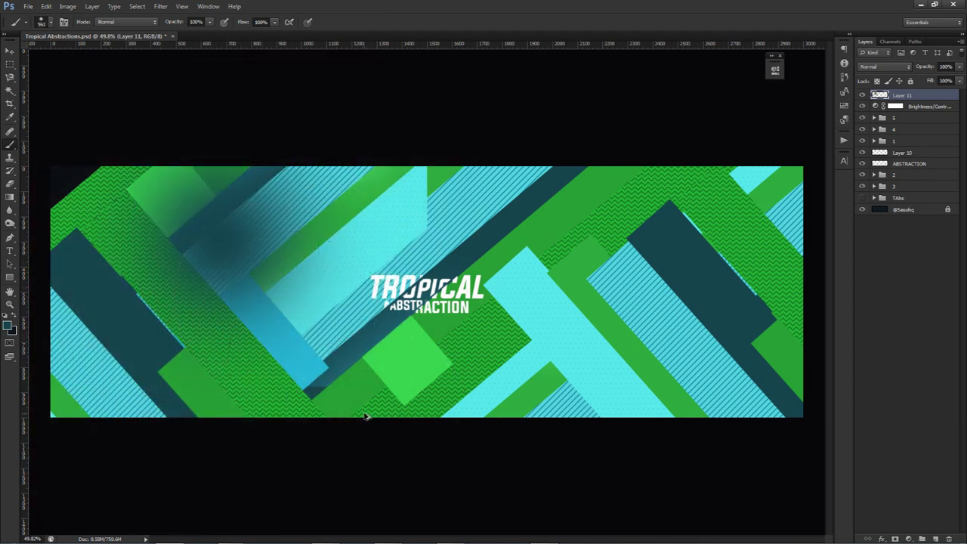
pyautogui.moveTo(398, 391)
pyautogui.mouseDown()
pyautogui.moveTo(449, 183)
pyautogui.moveTo(713, 399)
pyautogui.moveTo(786, 408)
pyautogui.mouseUp()
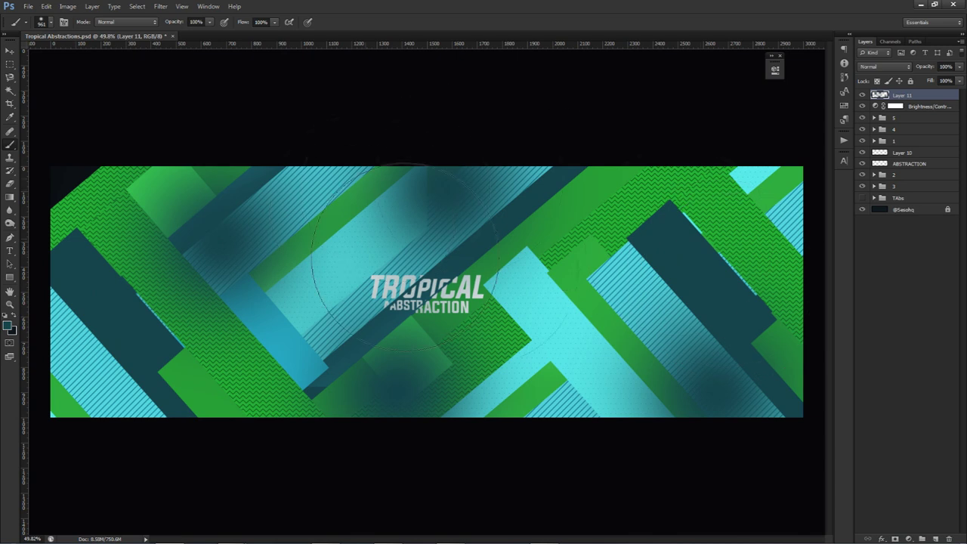
pyautogui.click(878, 69)
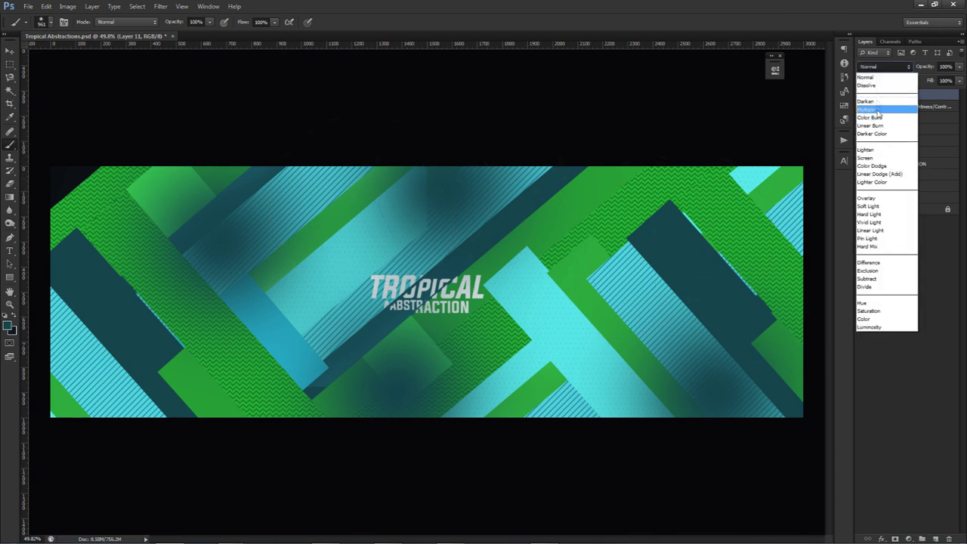
pyautogui.click(874, 176)
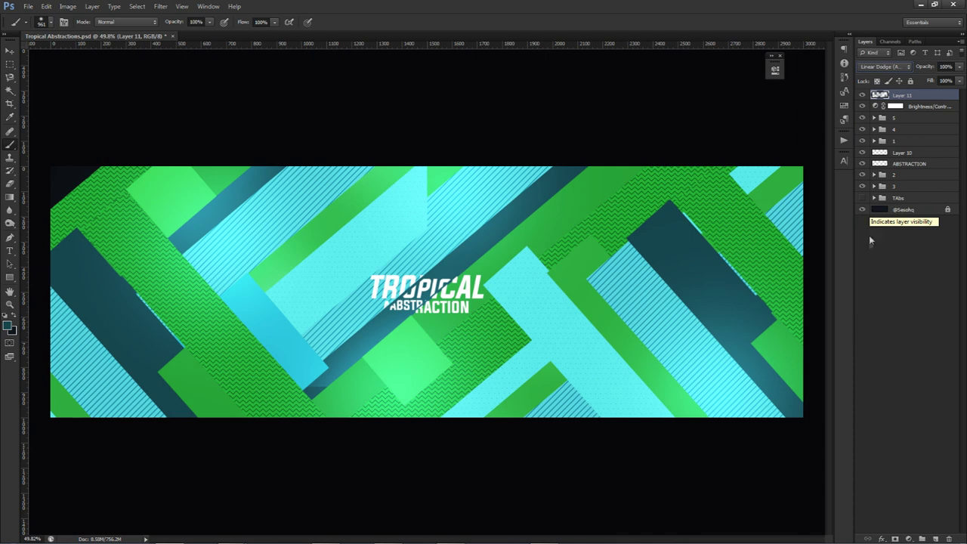
# Paint soft green spots around the title on a new layer using a sampled banner green, blended as Linear Dodge (Add).
pyautogui.click(936, 539)
pyautogui.keyDown('alt'); pyautogui.click(757, 195); pyautogui.keyUp('alt')
pyautogui.moveTo(658, 306); pyautogui.dragTo(582, 287)
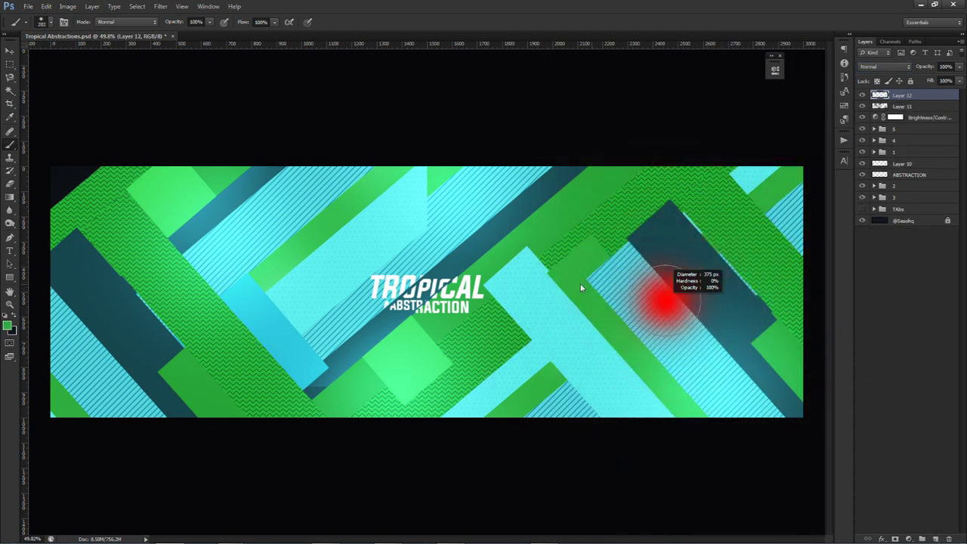
pyautogui.moveTo(382, 283); pyautogui.dragTo(387, 285)
pyautogui.click(381, 286)
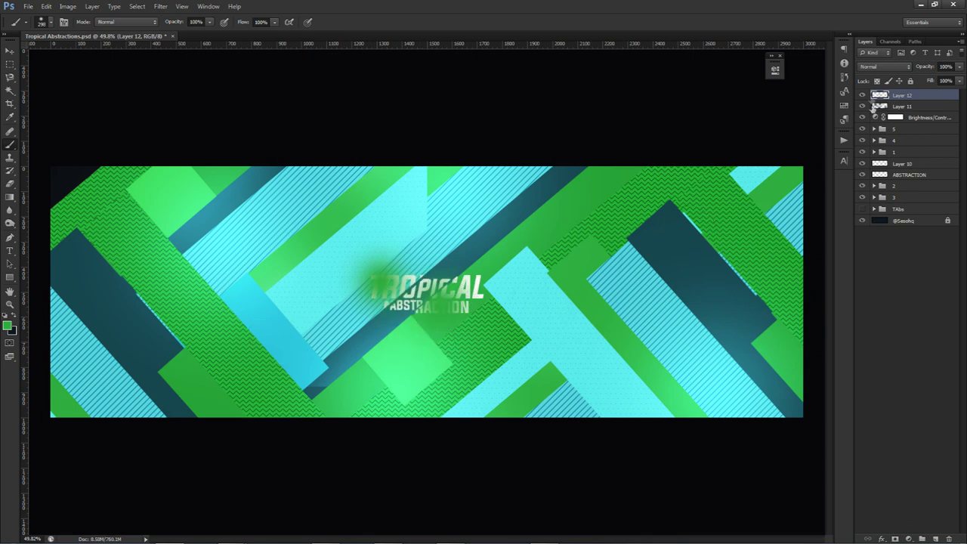
pyautogui.click(884, 66)
pyautogui.click(880, 171)
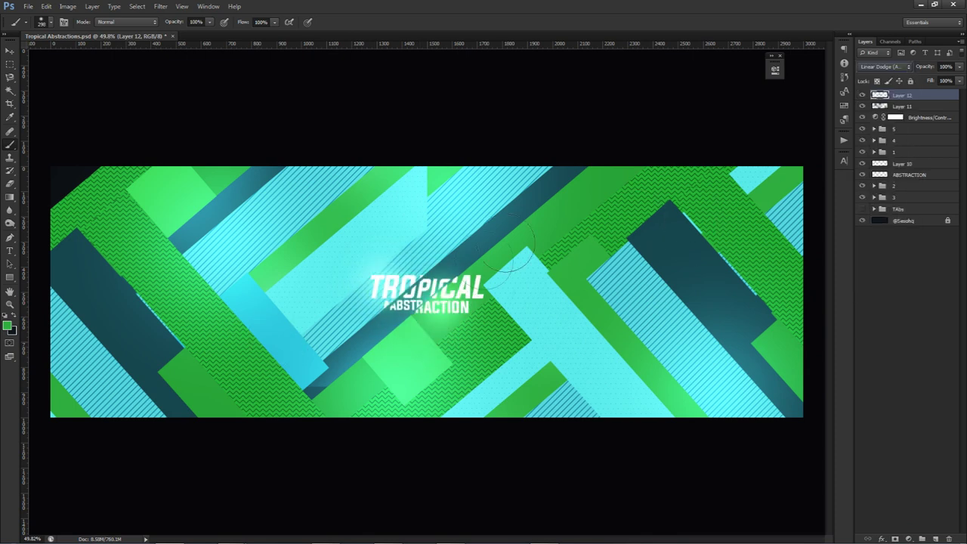
# Add a second Brightness/Contrast adjustment on top with brightness about -29 and contrast about 36.
pyautogui.click(909, 539)
pyautogui.click(917, 355)
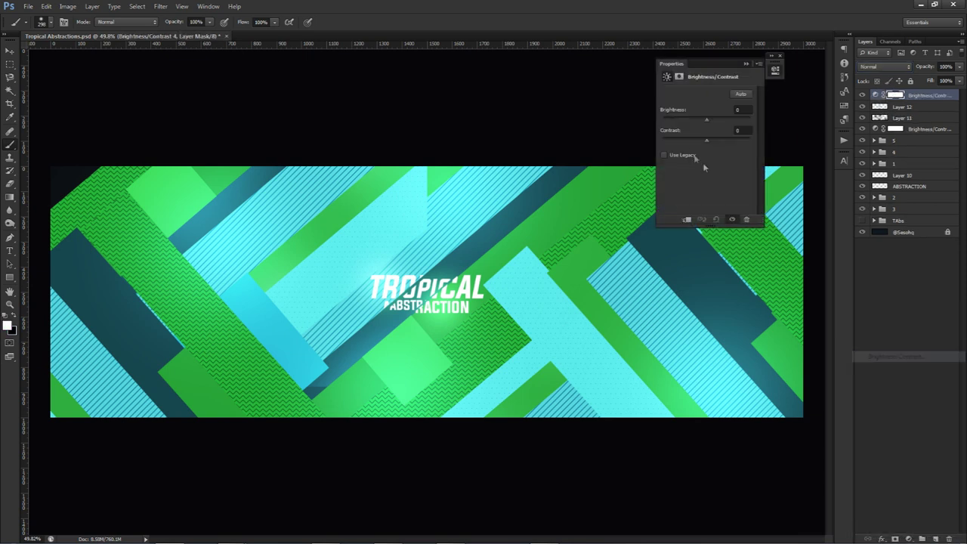
pyautogui.click(700, 119)
pyautogui.moveTo(718, 143); pyautogui.dragTo(721, 140)
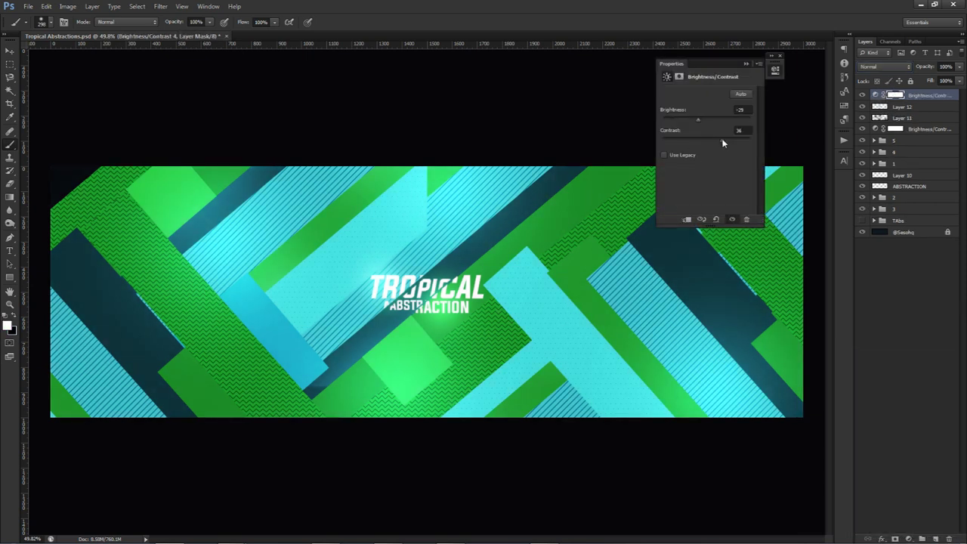
pyautogui.click(775, 70)
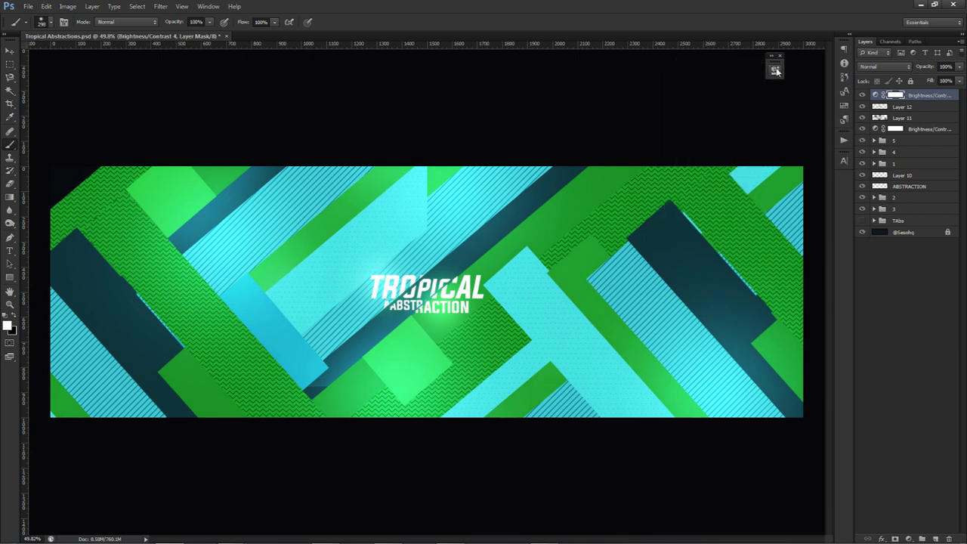
# Add a midtones Color Balance adjustment with Cyan-Red +19, Magenta-Green -52 and Yellow-Blue -5, and compare the banner with and without it.
pyautogui.click(908, 539)
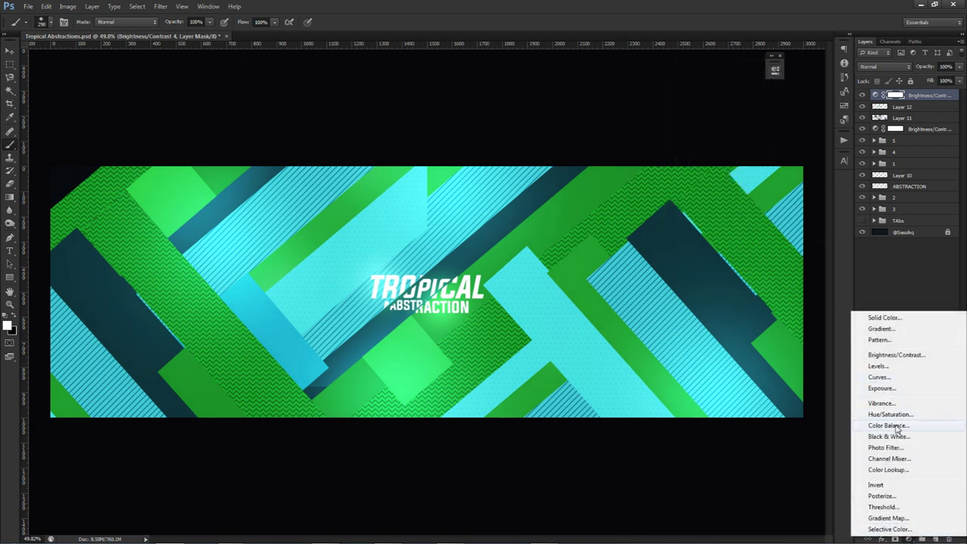
pyautogui.click(887, 425)
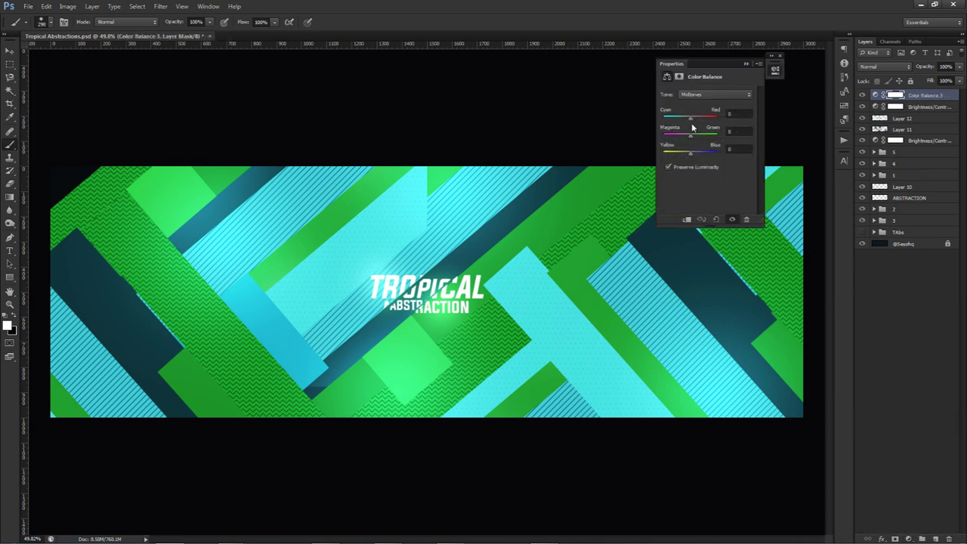
pyautogui.moveTo(691, 119); pyautogui.dragTo(697, 118)
pyautogui.moveTo(700, 152); pyautogui.dragTo(676, 138)
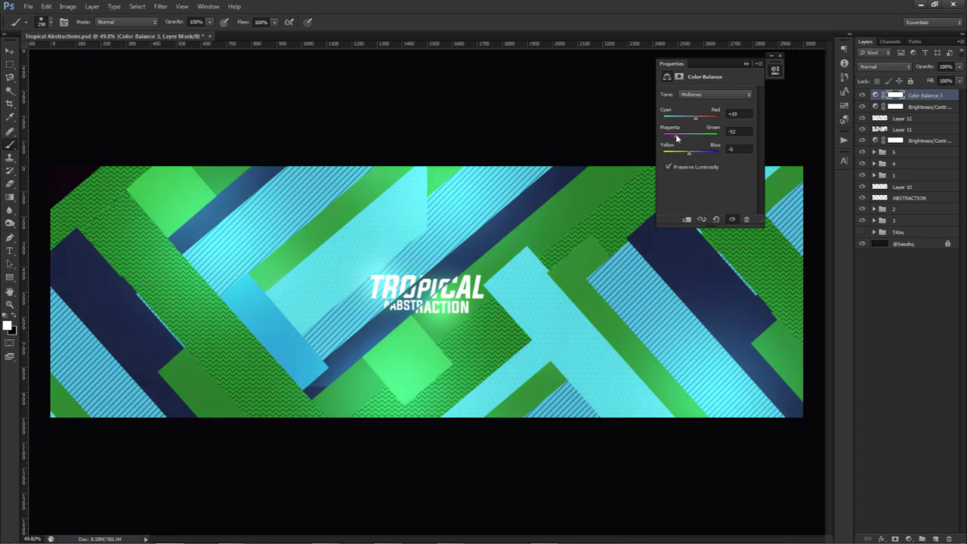
pyautogui.click(862, 96)
pyautogui.click(862, 96)
pyautogui.click(862, 96)
pyautogui.click(862, 96)
pyautogui.click(775, 70)
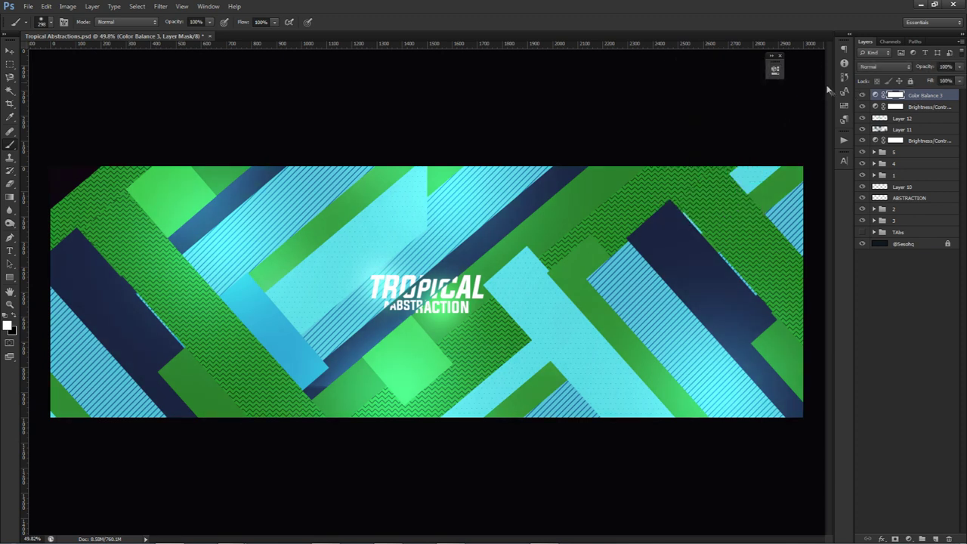
# Group all layers from Color Balance 3 down to group 3 and compare the result with the TAbs group.
pyautogui.keyDown('shift'); pyautogui.click(902, 220); pyautogui.keyUp('shift')
pyautogui.hotkey('ctrl', 'g')
pyautogui.click(862, 95)
pyautogui.click(862, 106)
pyautogui.click(862, 106)
pyautogui.click(862, 95)
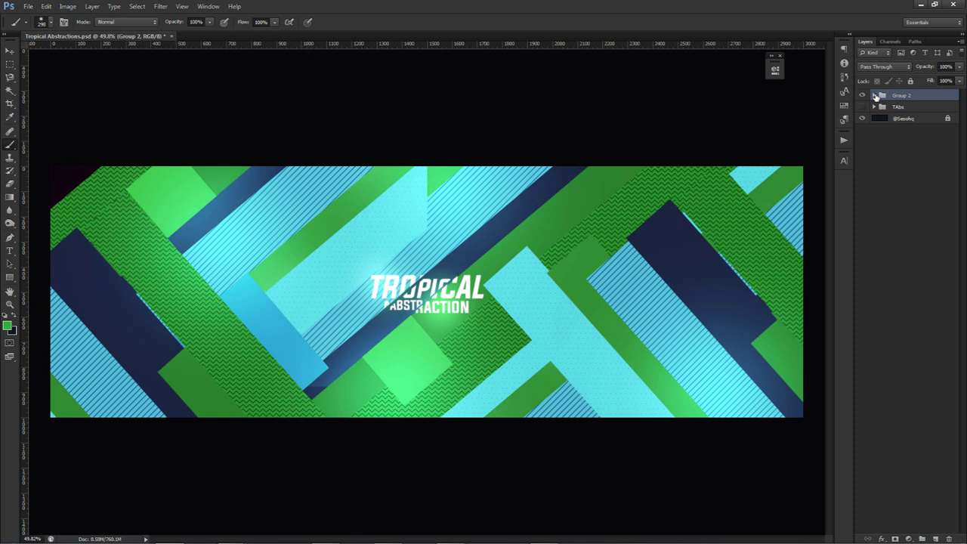
# Place the palm-png-43080 image above Color Balance 3 inside Group 2 and move it to the banner's lower right area.
pyautogui.click(874, 96)
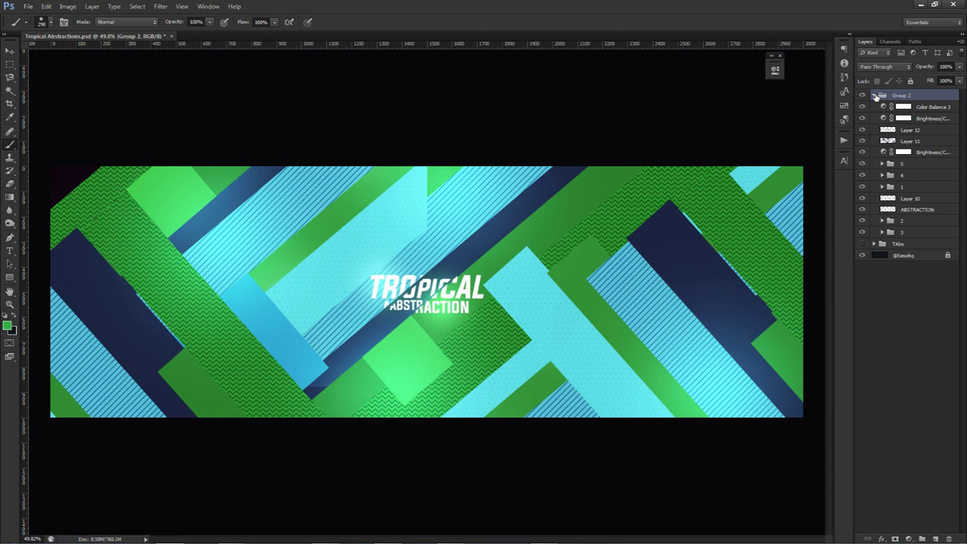
pyautogui.click(911, 108)
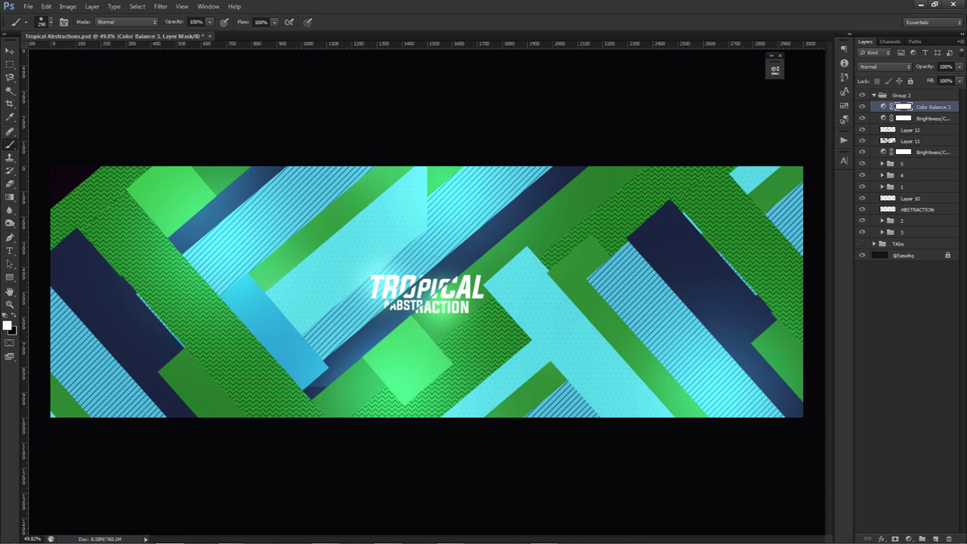
pyautogui.moveTo(966, 250); pyautogui.dragTo(591, 245)
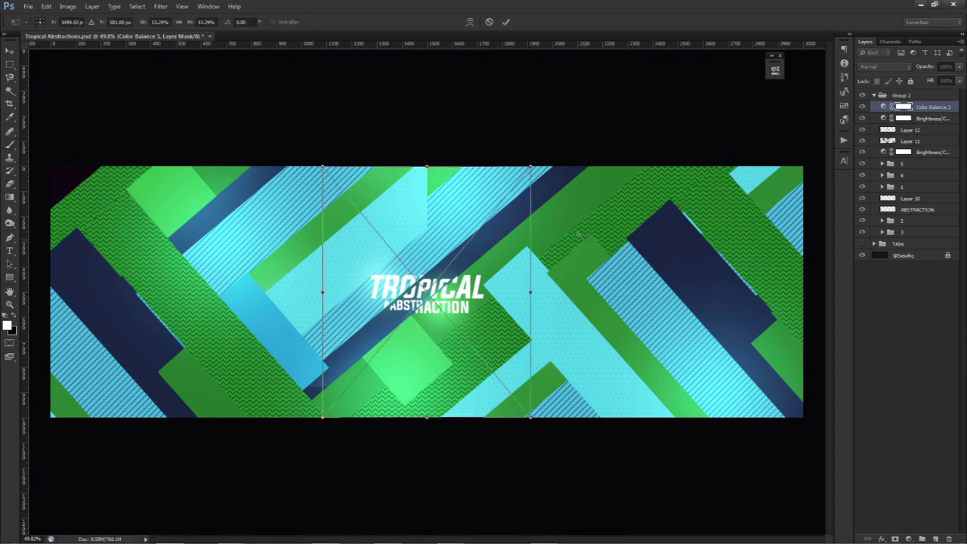
pyautogui.press('Return')
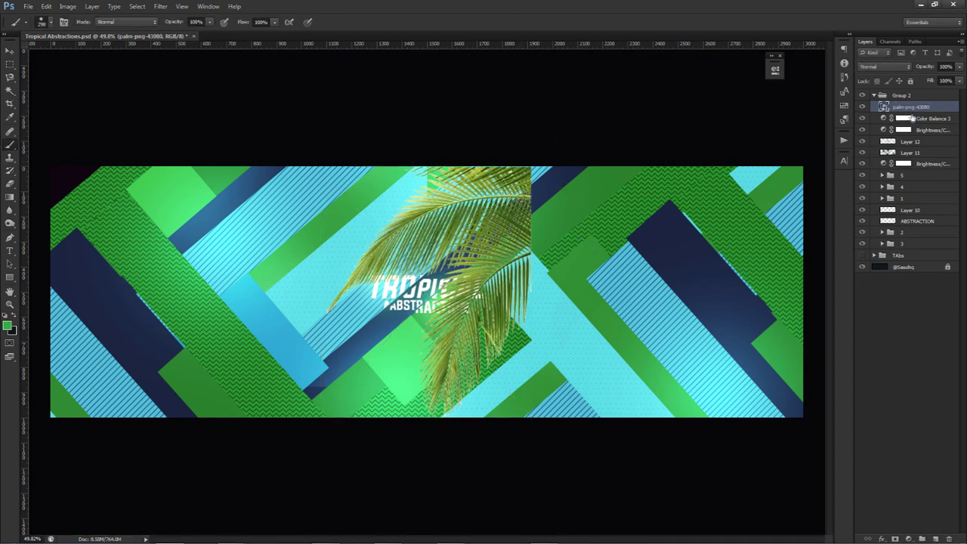
pyautogui.press('v')
pyautogui.moveTo(478, 242)
pyautogui.mouseDown()
pyautogui.moveTo(562, 291)
pyautogui.moveTo(676, 323)
pyautogui.moveTo(651, 310)
pyautogui.mouseUp()
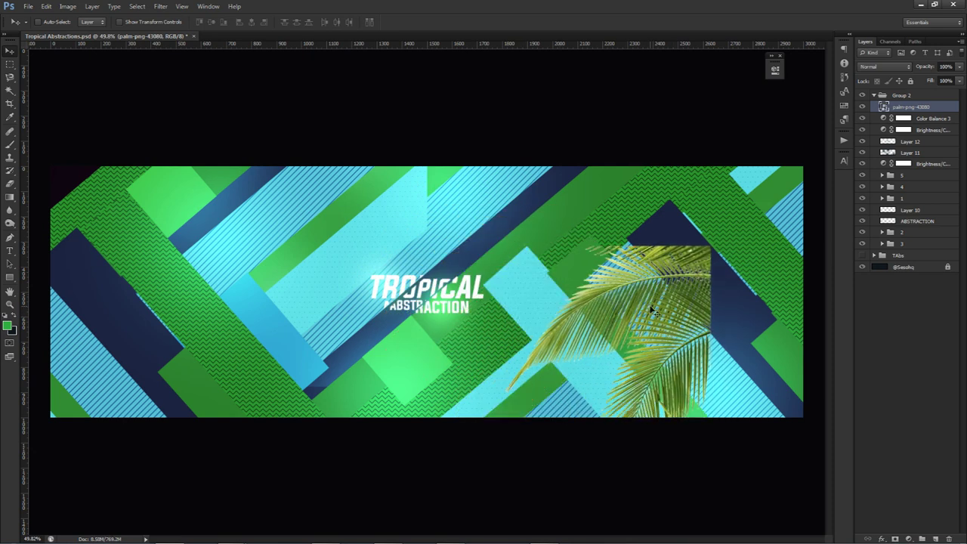
# Rename Group 2 as "Tutorial group".
pyautogui.doubleClick(902, 95)
pyautogui.write('T')
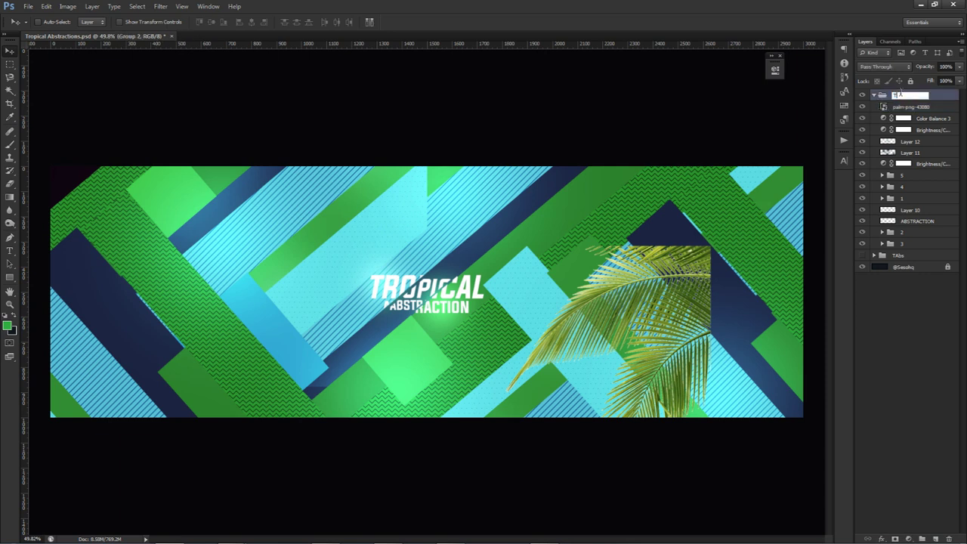
pyautogui.write('utorial group')
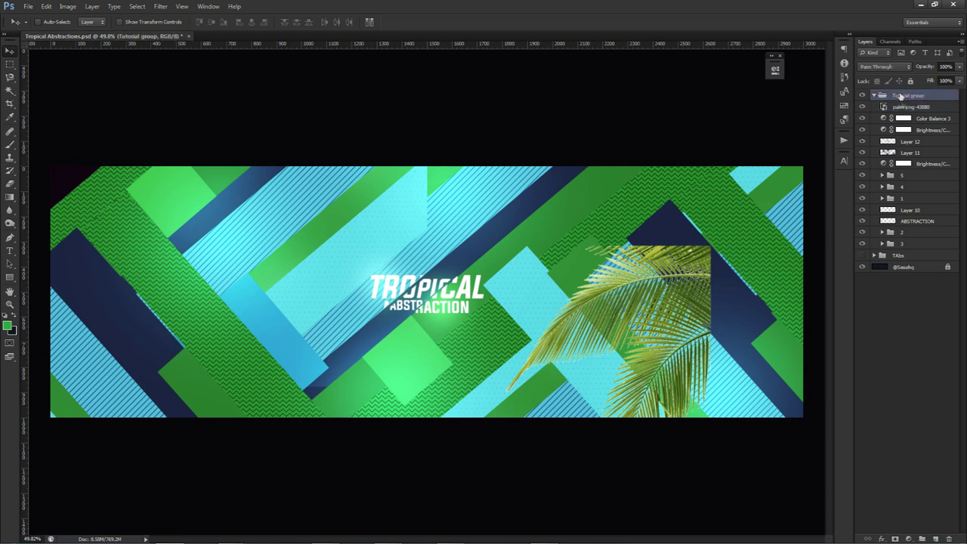
# Duplicate the palm-png-43080 layer, hide the original, and scale the copy down slightly.
pyautogui.click(901, 108)
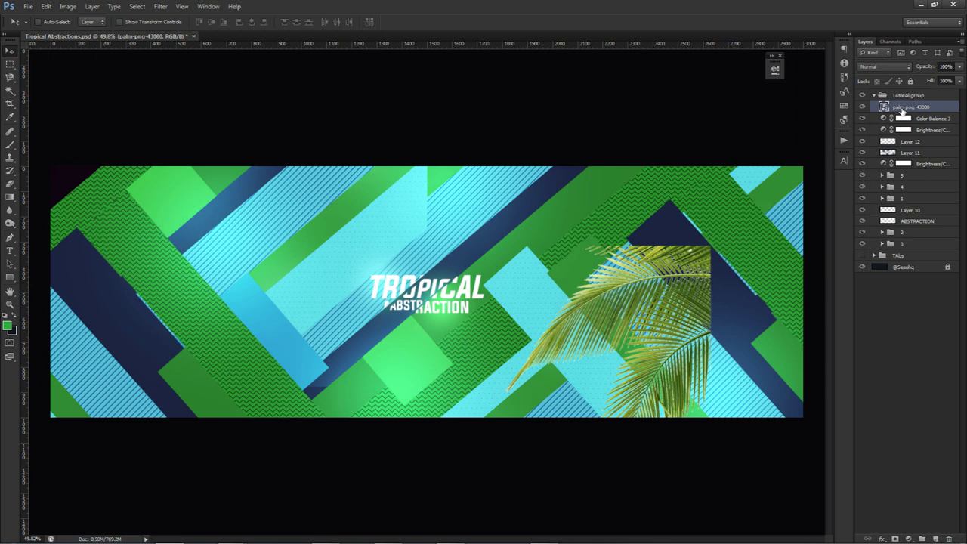
pyautogui.hotkey('ctrl', 'j')
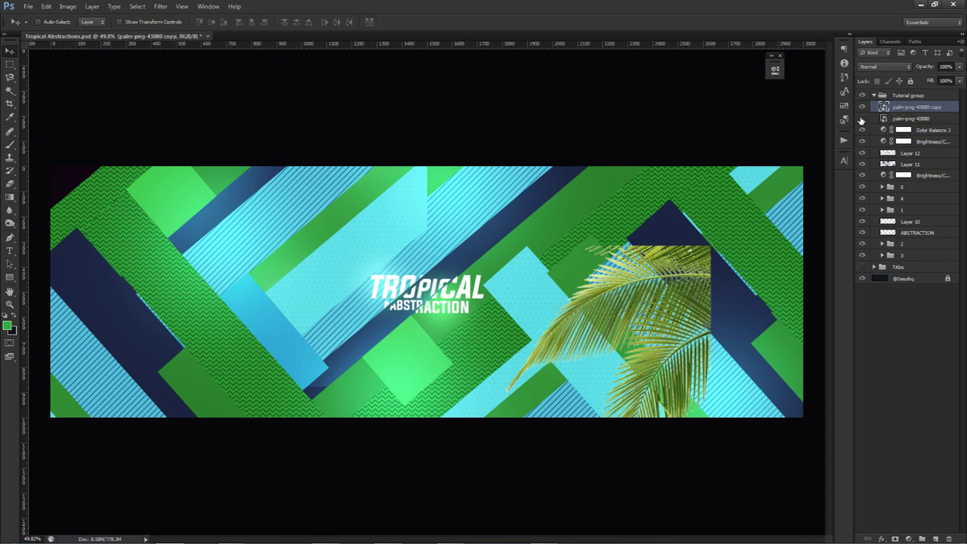
pyautogui.hotkey('ctrl', 't')
pyautogui.moveTo(708, 247); pyautogui.dragTo(704, 247)
pyautogui.press('Return')
# Move the palm copy further right so it overlaps the navy bar's lower side, and rasterize its layer.
pyautogui.moveTo(649, 293); pyautogui.dragTo(662, 309)
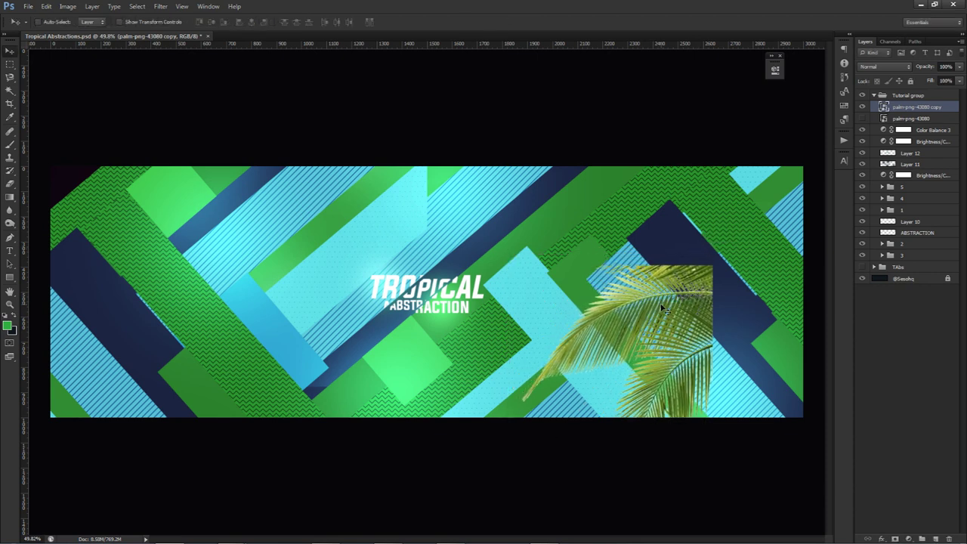
pyautogui.moveTo(662, 308); pyautogui.dragTo(668, 310)
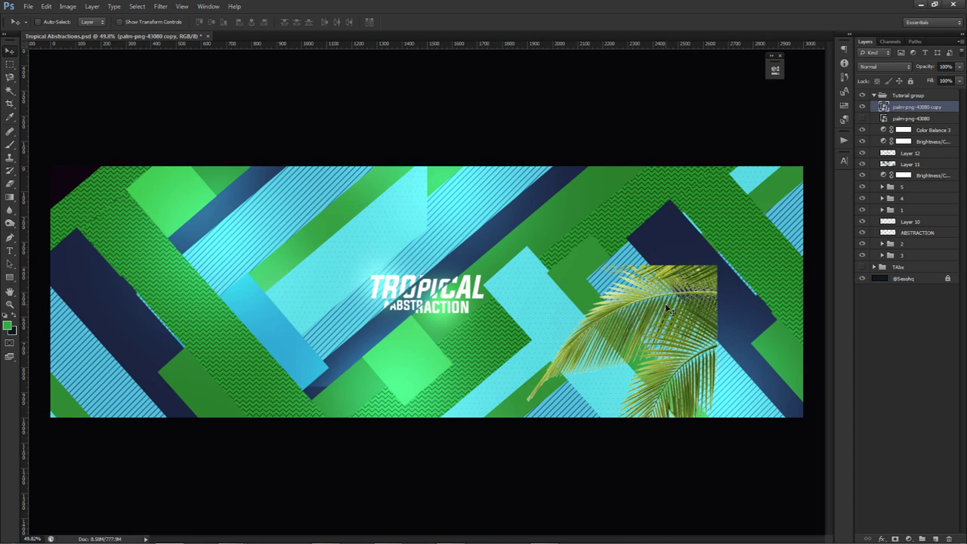
pyautogui.moveTo(667, 309); pyautogui.dragTo(686, 297)
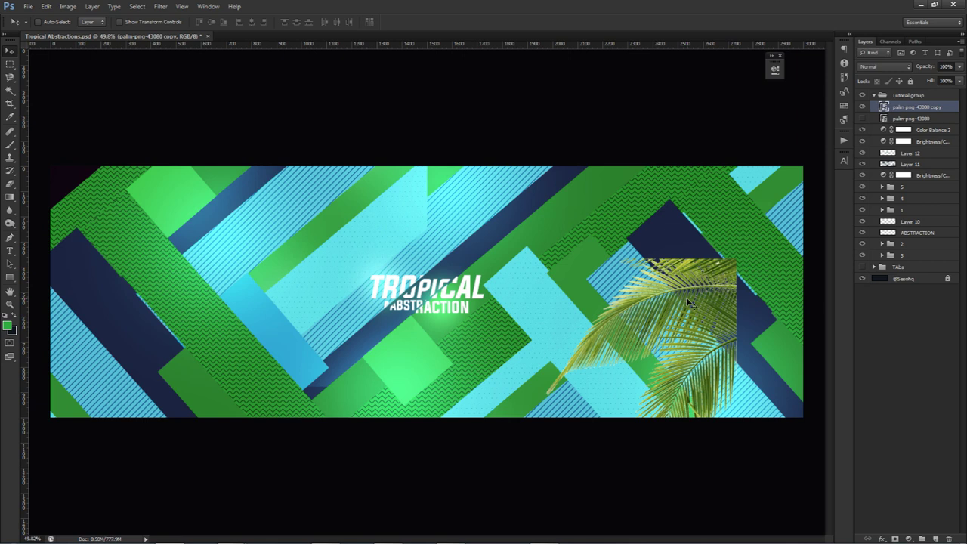
pyautogui.rightClick(903, 112)
pyautogui.click(893, 219)
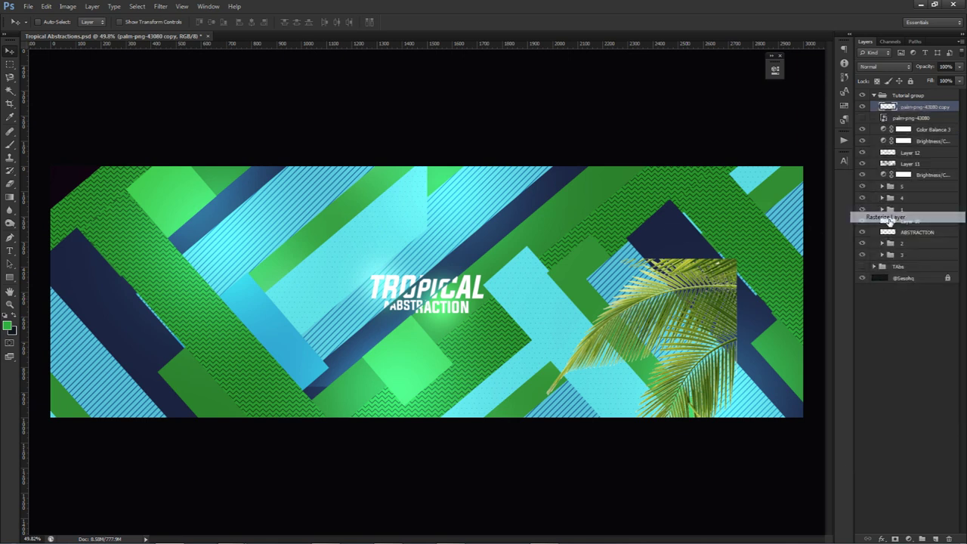
# Outline the palm area over the navy bar with a Pen path along the bar's edge, and delete the enclosed fronds.
pyautogui.press('p')
pyautogui.scroll(1, 714, 300)
pyautogui.scroll(2, 714, 301)
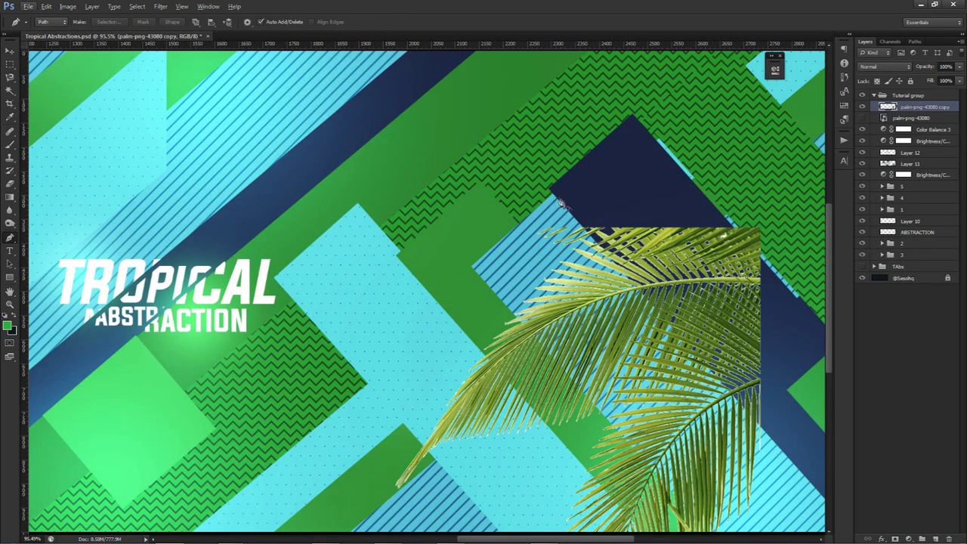
pyautogui.click(550, 189)
pyautogui.click(772, 443)
pyautogui.click(805, 349)
pyautogui.click(807, 226)
pyautogui.click(753, 195)
pyautogui.click(549, 191)
pyautogui.rightClick(574, 184)
pyautogui.click(599, 231)
pyautogui.click(535, 159)
pyautogui.press('Delete')
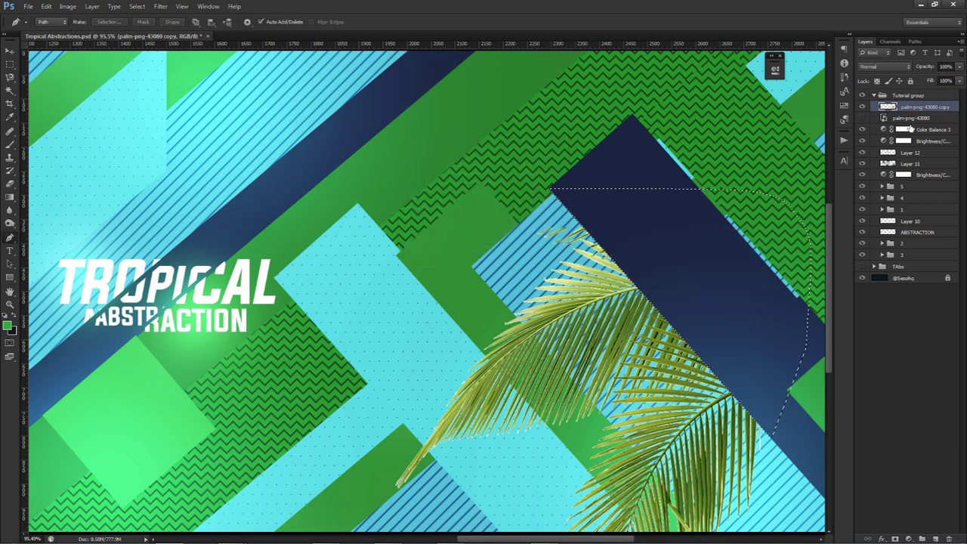
pyautogui.hotkey('ctrl', 'd')
# Try to cut the palm copy away along the diagonal green stripe using a Pen path selection.
pyautogui.moveTo(691, 335); pyautogui.dragTo(653, 266)
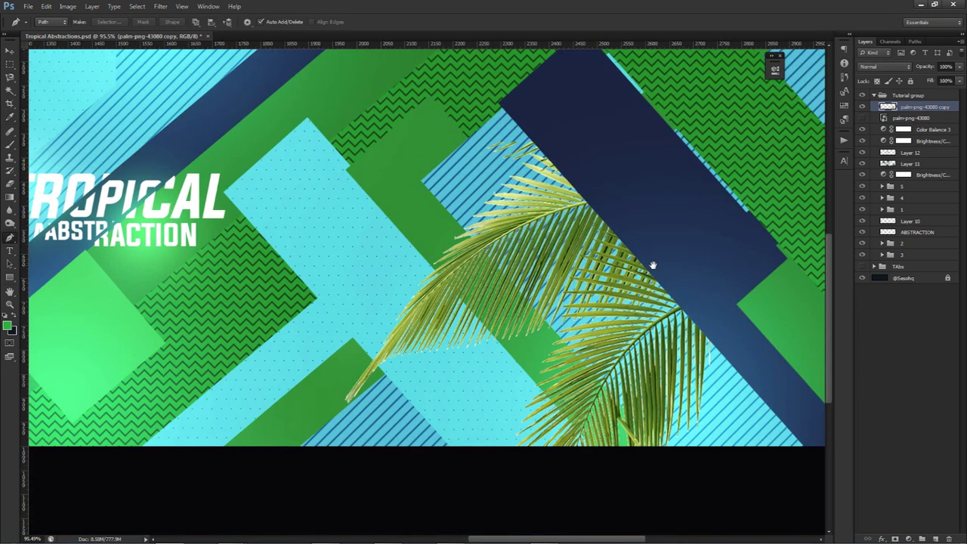
pyautogui.click(423, 260)
pyautogui.click(616, 473)
pyautogui.click(673, 456)
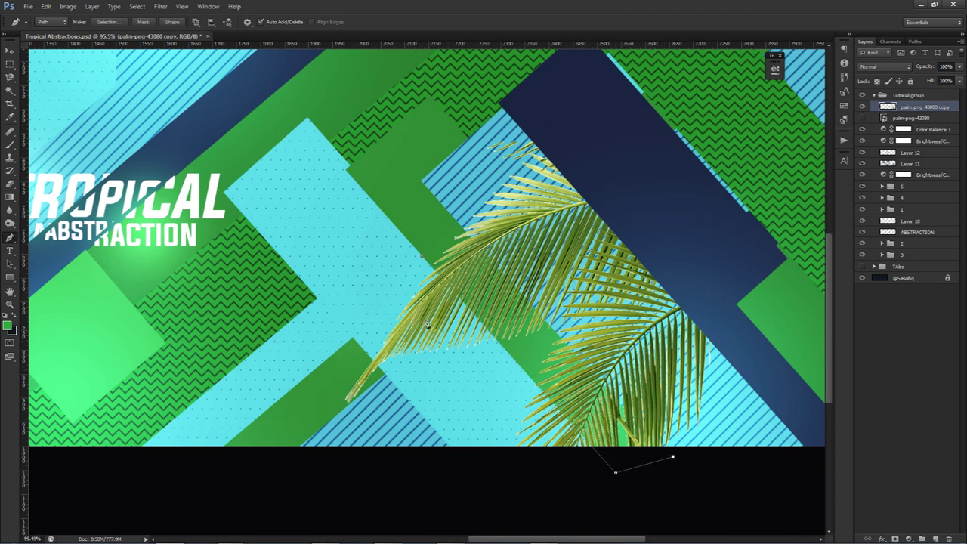
pyautogui.rightClick(427, 191)
pyautogui.click(650, 404)
pyautogui.moveTo(673, 457); pyautogui.dragTo(677, 468)
pyautogui.rightClick(423, 259)
pyautogui.click(514, 302)
pyautogui.click(540, 160)
pyautogui.press('Delete')
pyautogui.hotkey('ctrl', 'd')
pyautogui.press('v')
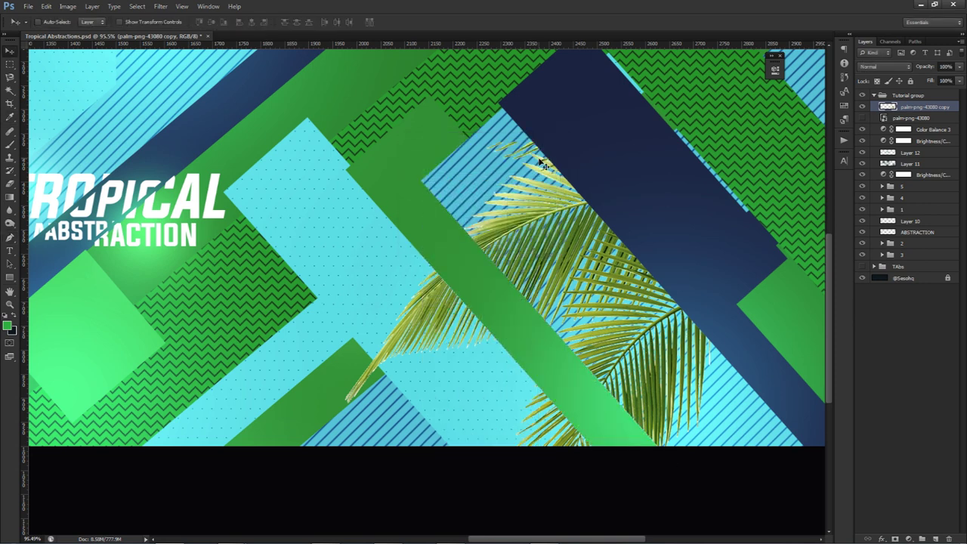
pyautogui.hotkey('ctrl', '-')
pyautogui.hotkey('ctrl', '-')
pyautogui.scroll(2, 650, 321)
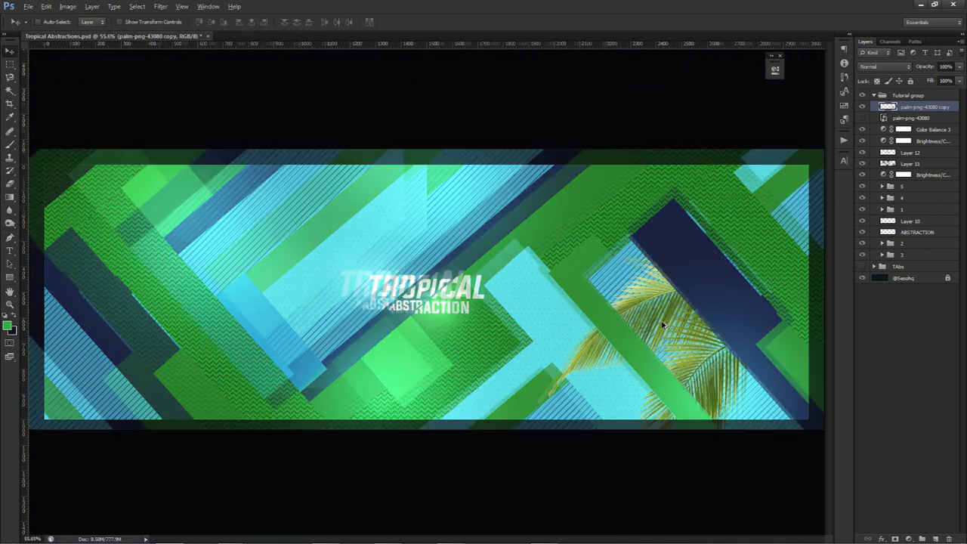
pyautogui.scroll(4, 648, 349)
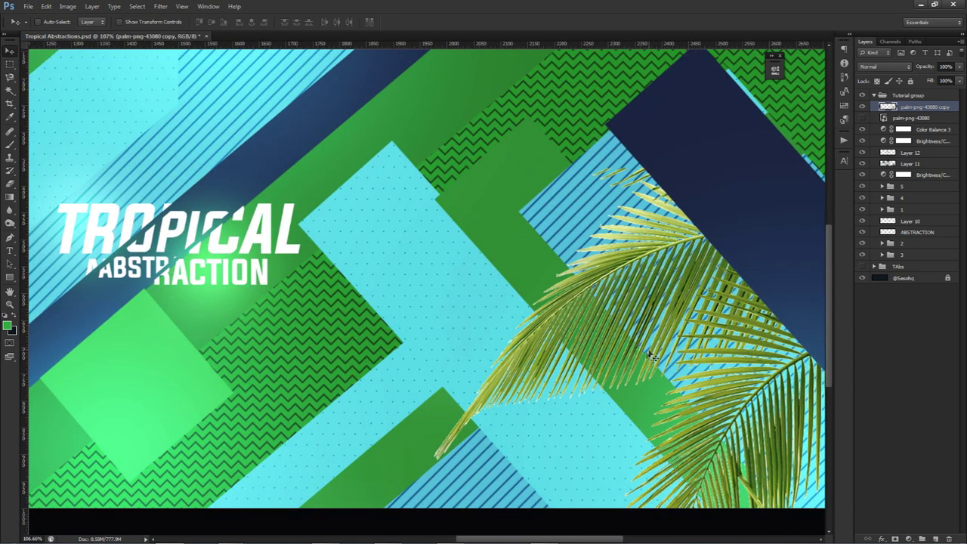
# Outline the light blue dotted stripe beside the palm with a Pen path and delete the fronds covering it.
pyautogui.scroll(-1, 648, 352)
pyautogui.moveTo(626, 379); pyautogui.dragTo(571, 325)
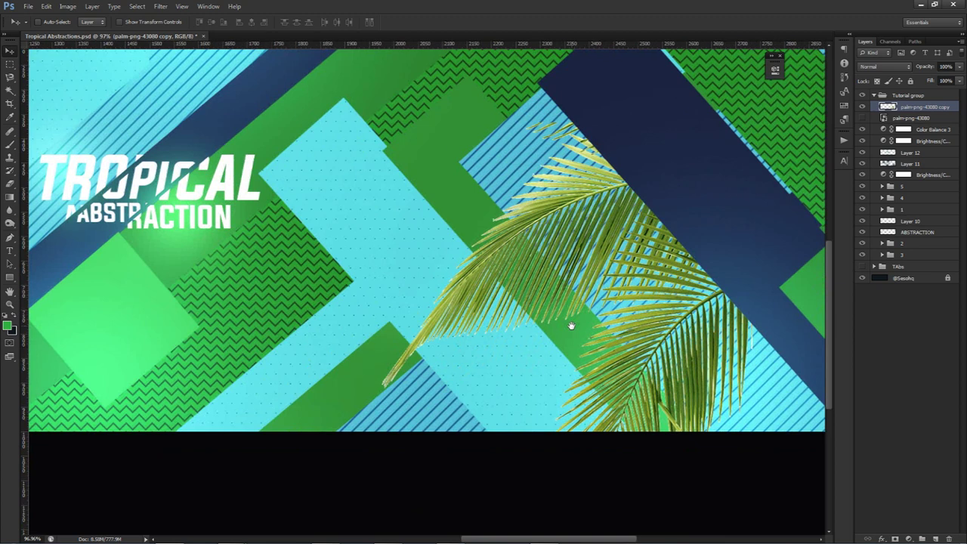
pyautogui.click(455, 233)
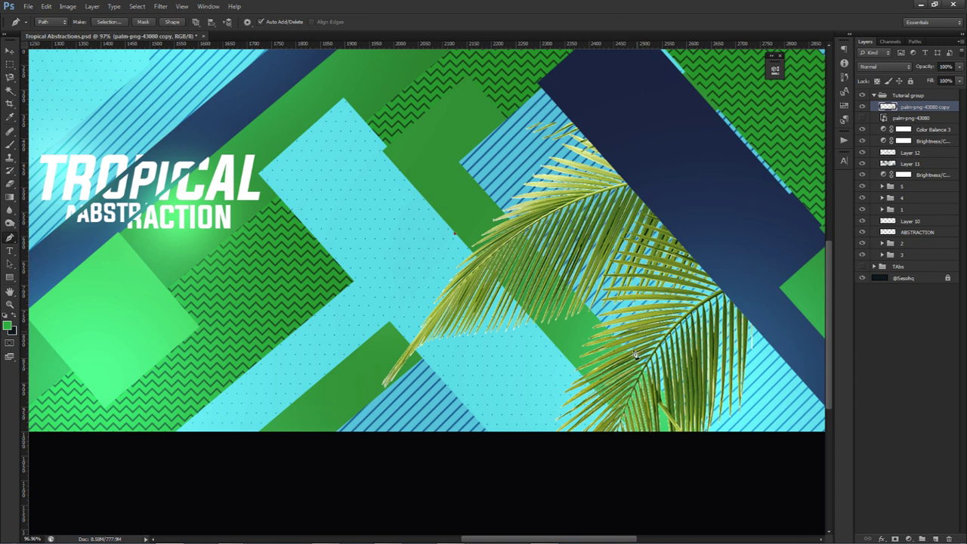
pyautogui.click(647, 447)
pyautogui.click(489, 437)
pyautogui.rightClick(458, 230)
pyautogui.click(495, 275)
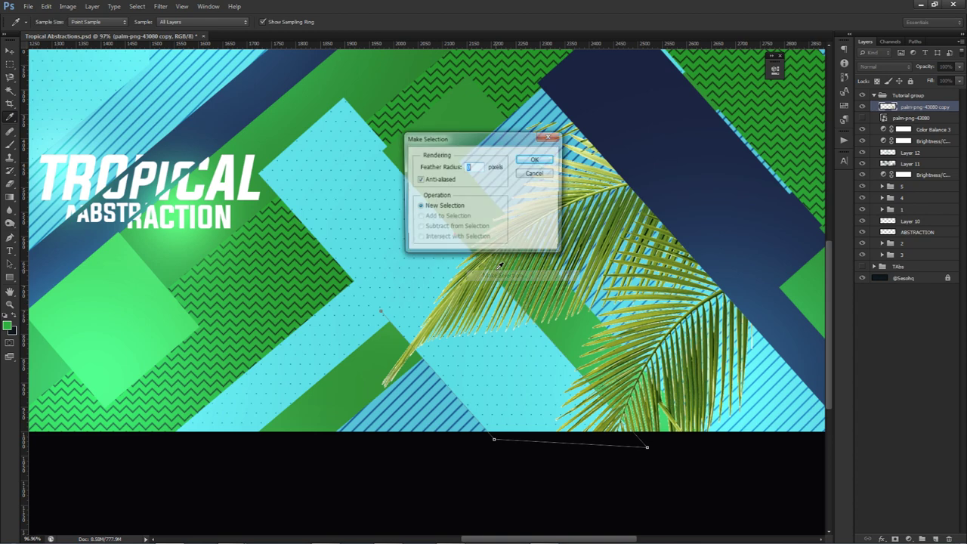
pyautogui.press('Return')
pyautogui.press('Delete')
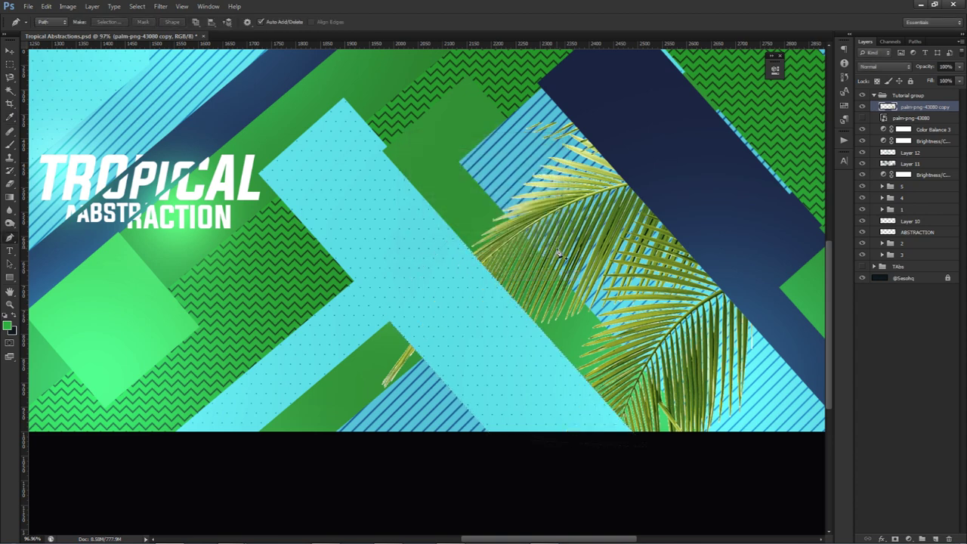
pyautogui.press('v')
pyautogui.scroll(-5, 559, 255)
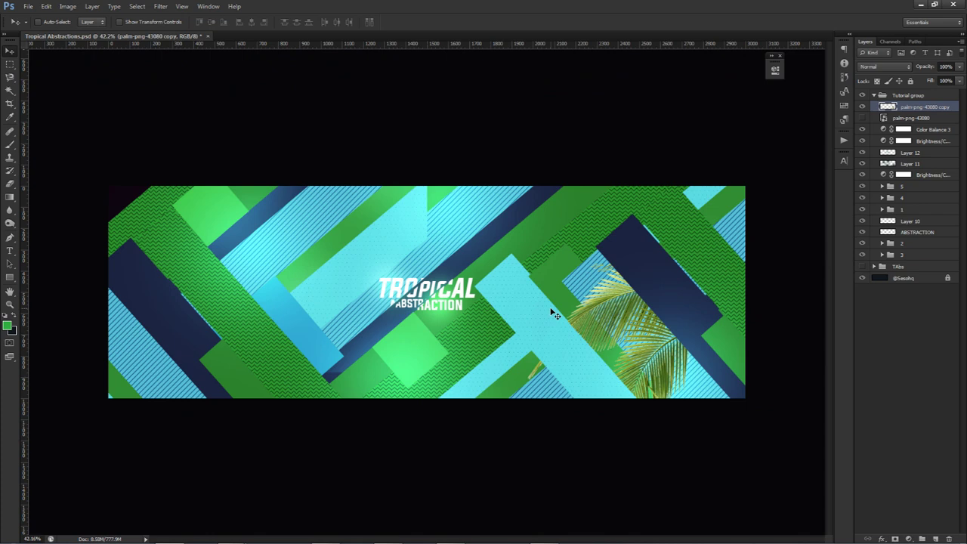
# Show the original palm-png-43080 layer, duplicate it, hide the original again, and rotate the new copy so its fronds point upward.
pyautogui.click(862, 118)
pyautogui.click(902, 118)
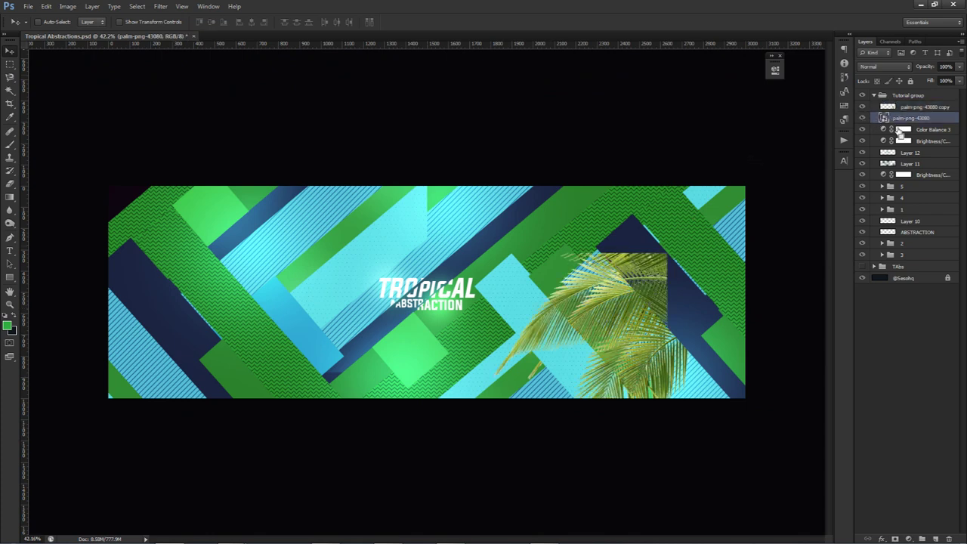
pyautogui.hotkey('ctrl', 'j')
pyautogui.moveTo(400, 255); pyautogui.dragTo(313, 242)
pyautogui.hotkey('ctrl', 't')
pyautogui.moveTo(453, 486); pyautogui.dragTo(331, 465)
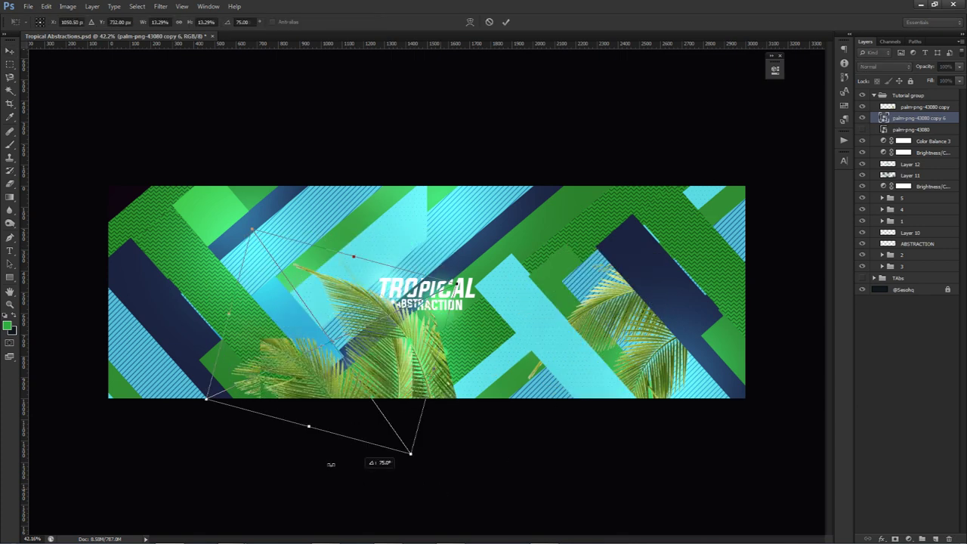
pyautogui.press('Return')
# Position the rotated palm copy along the banner's lower edge, left of the title, and rasterize its layer.
pyautogui.moveTo(362, 355); pyautogui.dragTo(397, 376)
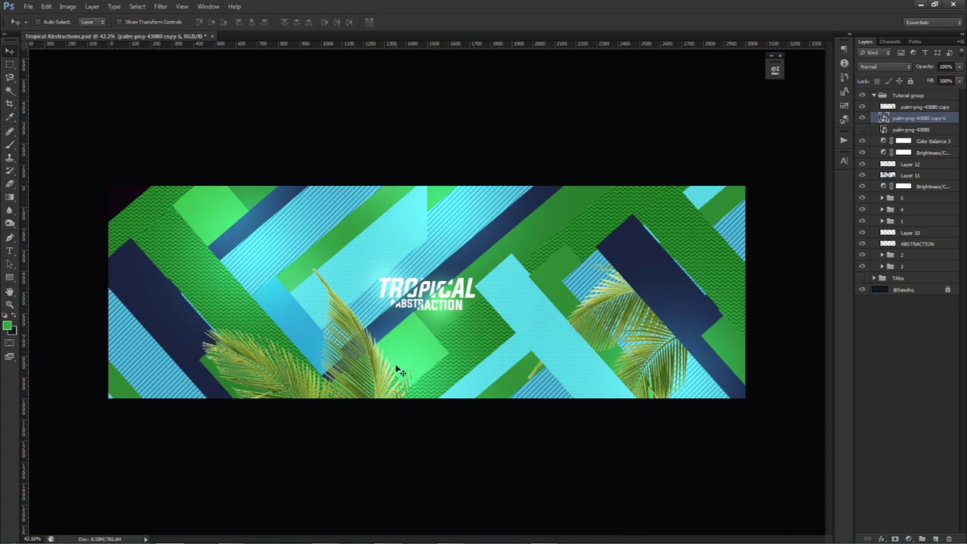
pyautogui.rightClick(923, 119)
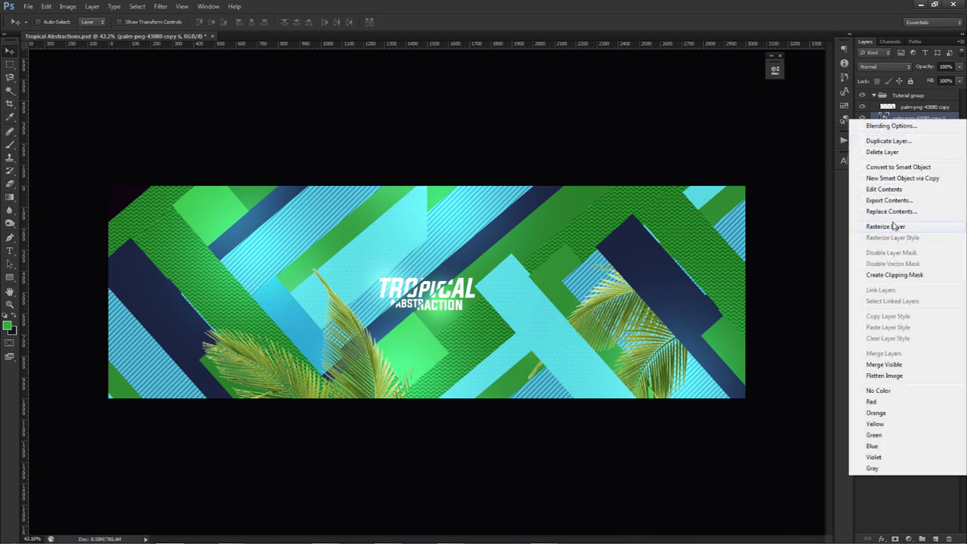
pyautogui.click(894, 226)
# Outline the navy diagonal bar below the title with a closed Pen path where the second palm crosses it.
pyautogui.press('p')
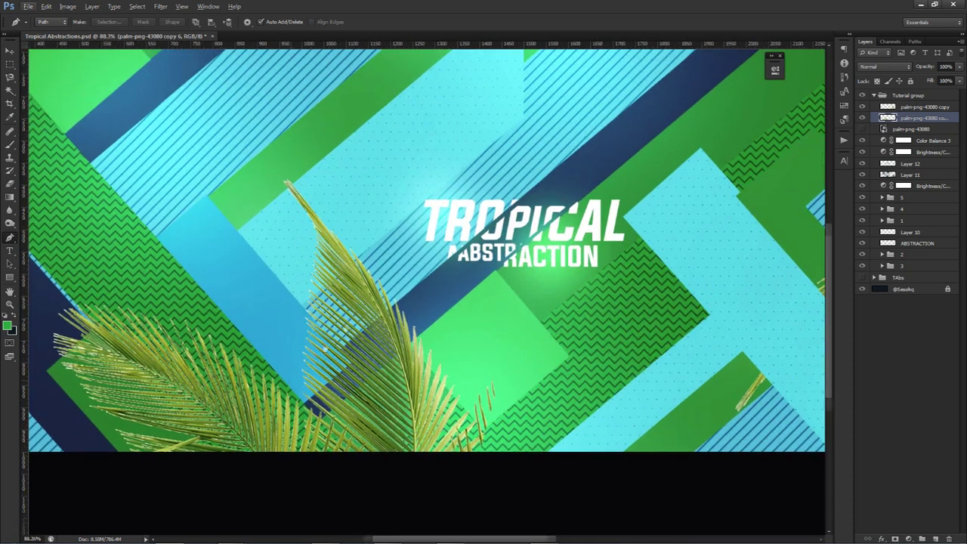
pyautogui.scroll(2, 480, 240)
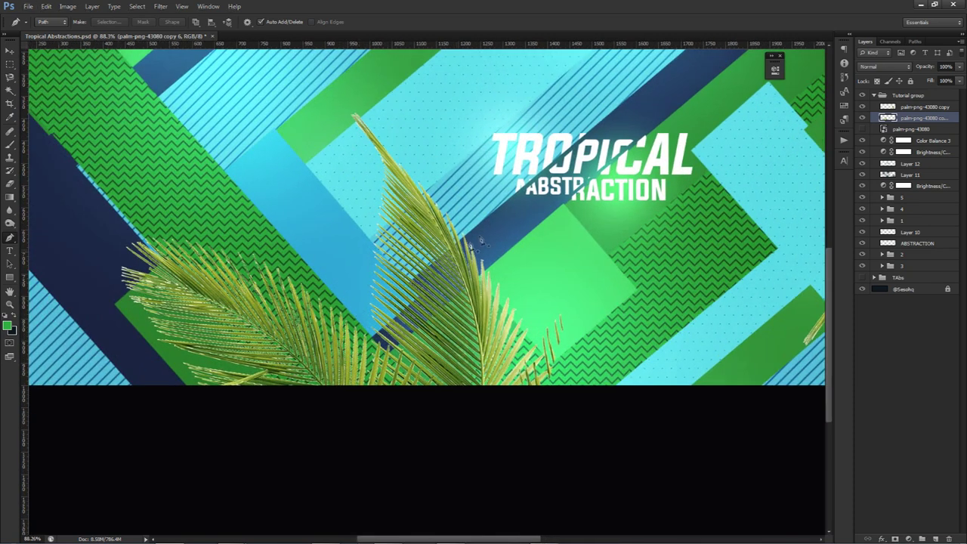
pyautogui.click(485, 219)
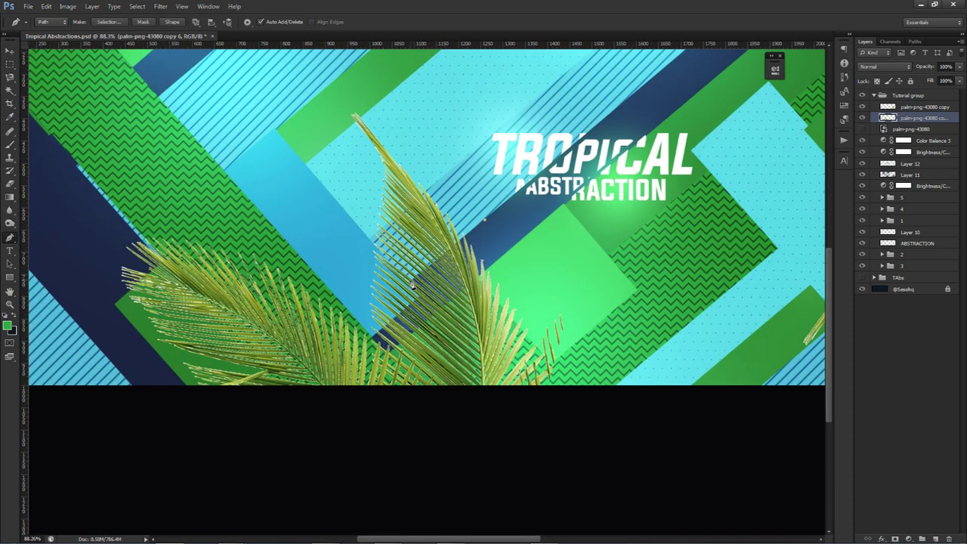
pyautogui.click(486, 223)
# Try deleting the palm fronds enclosed by the path over the navy diagonal bar.
pyautogui.rightClick(543, 213)
pyautogui.click(577, 255)
pyautogui.press('Return')
pyautogui.press('Delete')
pyautogui.hotkey('ctrl', 'd')
pyautogui.press('v')
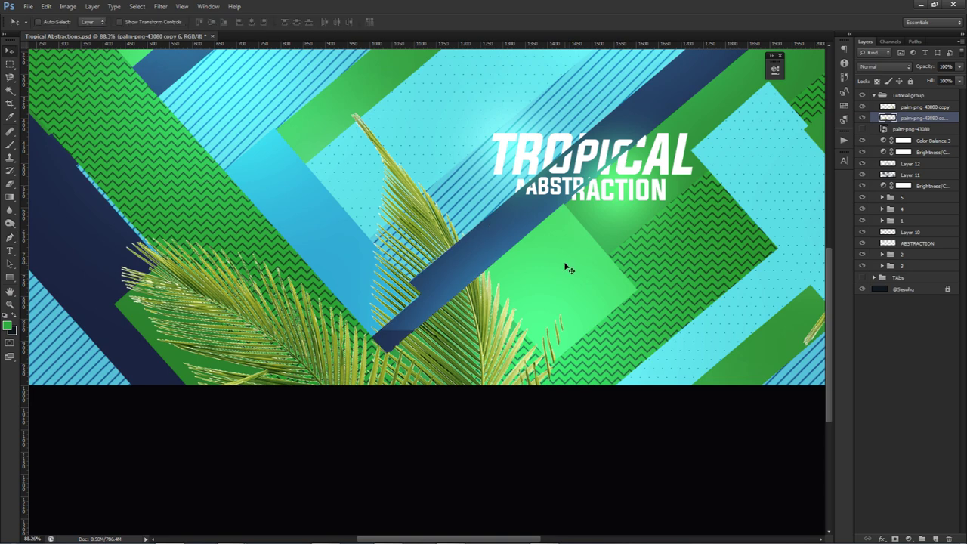
pyautogui.scroll(-5, 569, 270)
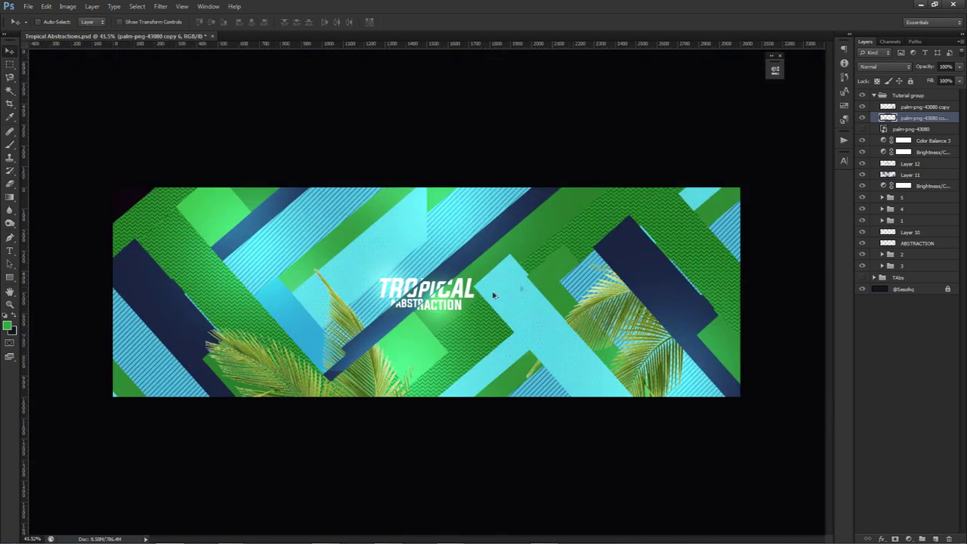
pyautogui.scroll(8, 317, 373)
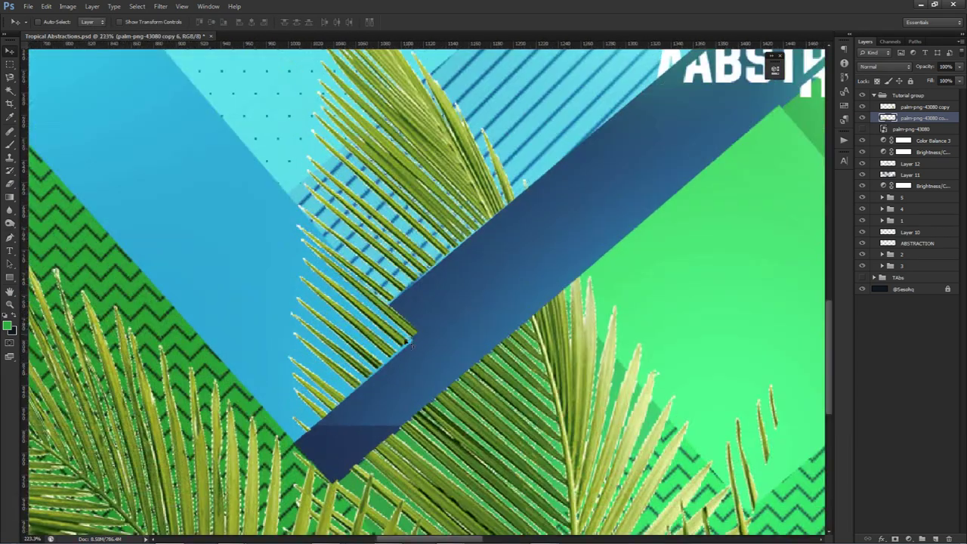
pyautogui.hotkey('ctrl', 'alt', 'z')
pyautogui.hotkey('ctrl', 'alt', 'z')
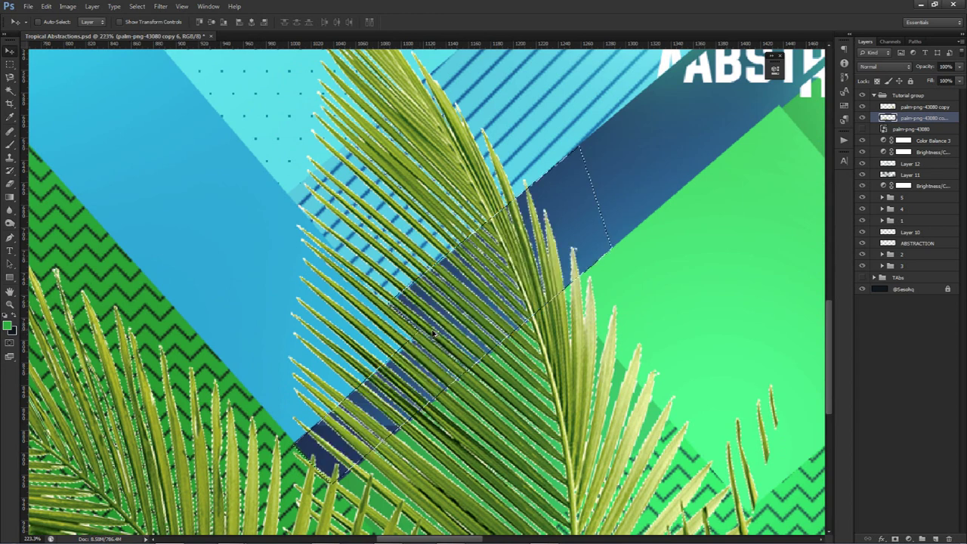
pyautogui.hotkey('ctrl', 'd')
# Adjust the path around the navy bar's notched edge, convert it to a selection, and delete the palm fronds inside.
pyautogui.press('p')
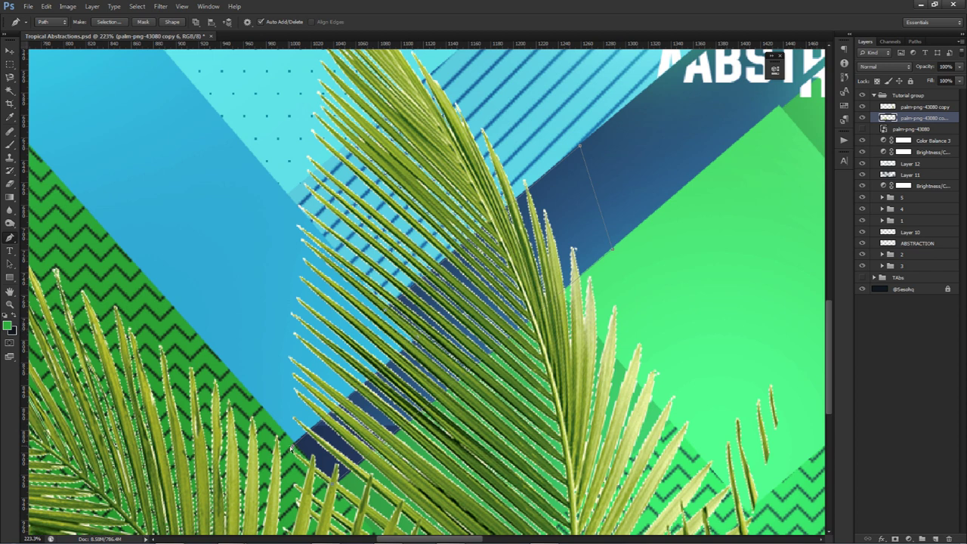
pyautogui.rightClick(404, 378)
pyautogui.click(434, 209)
pyautogui.click(534, 159)
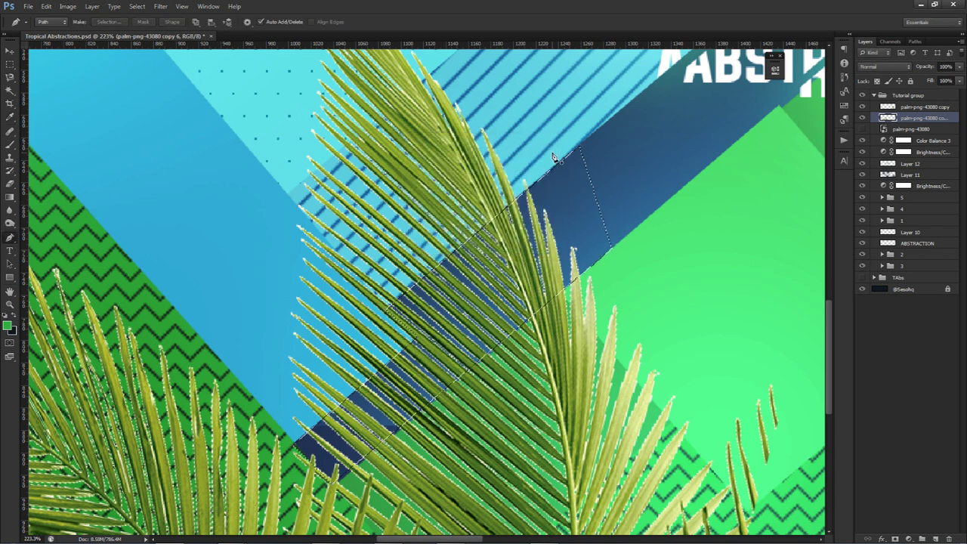
pyautogui.press('Delete')
pyautogui.hotkey('ctrl', 'd')
pyautogui.press('v')
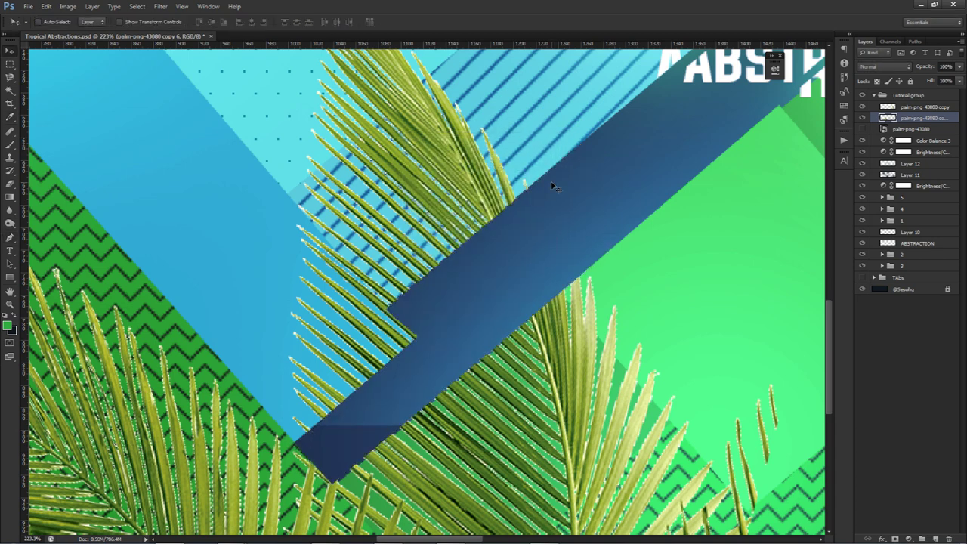
pyautogui.scroll(-5, 563, 231)
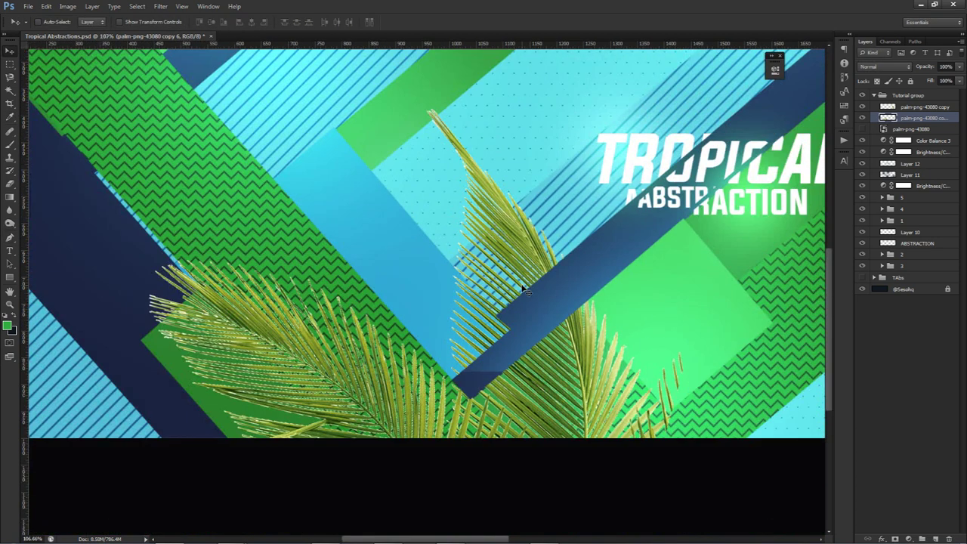
# Outline the dark green block beside the lower-left navy bar with a Pen path where the palm fronds cross it.
pyautogui.scroll(-5, 580, 365)
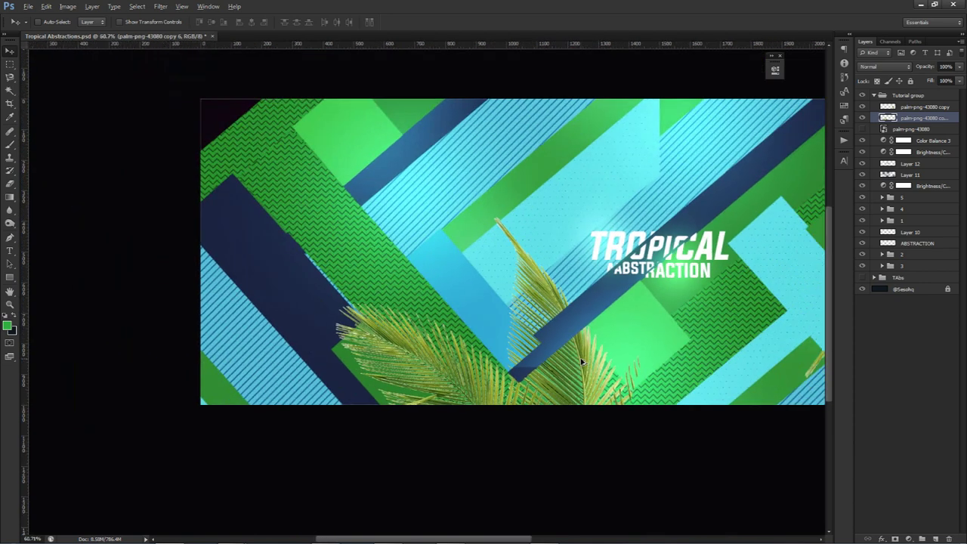
pyautogui.scroll(5, 374, 389)
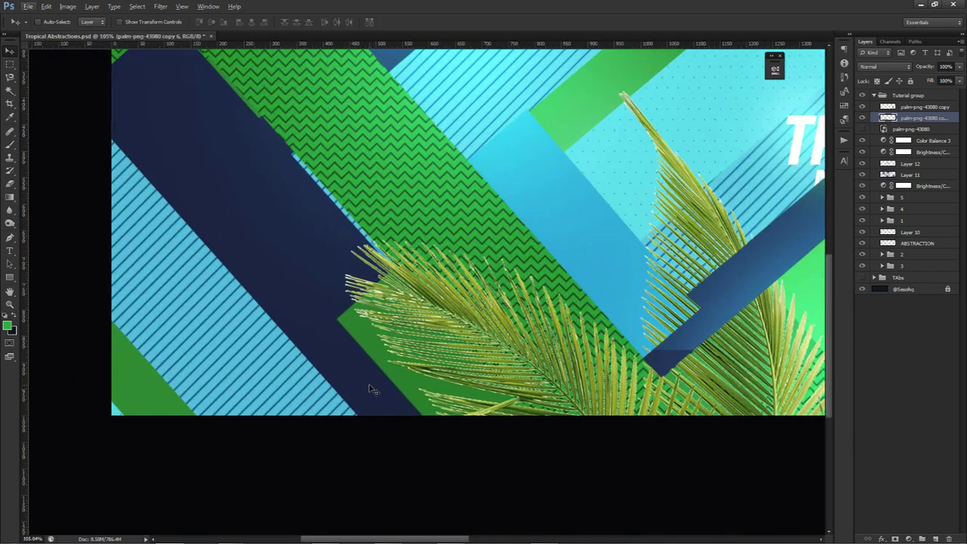
pyautogui.press('p')
pyautogui.click(401, 273)
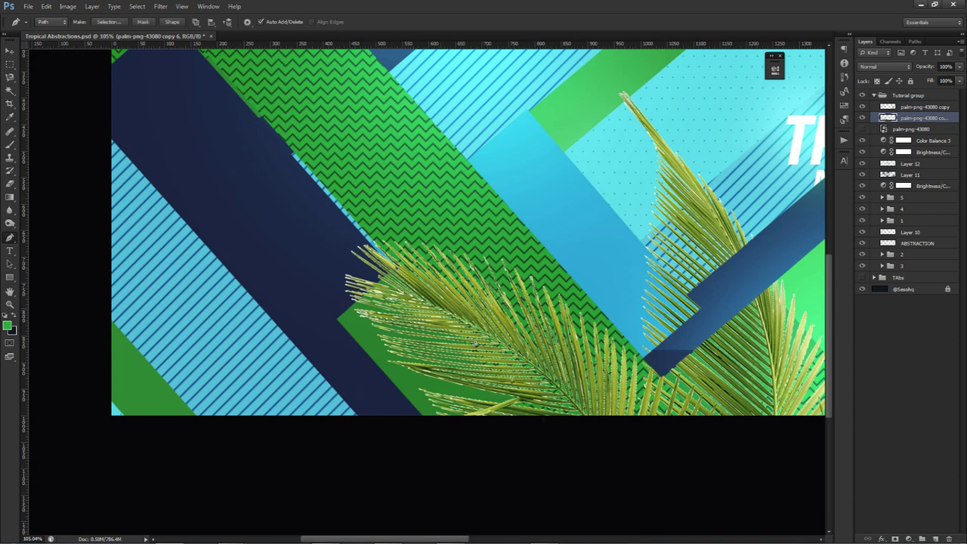
pyautogui.click(558, 449)
pyautogui.click(424, 417)
pyautogui.click(337, 318)
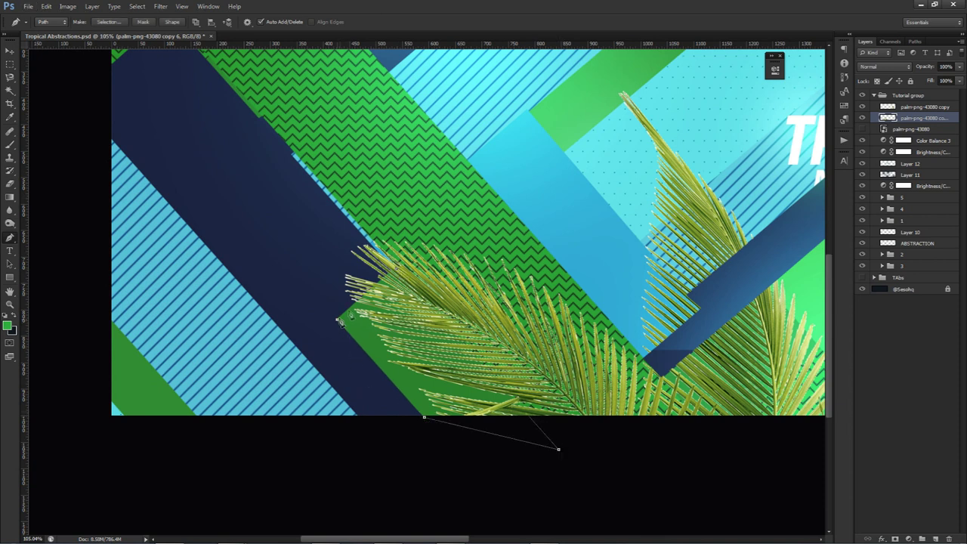
# Convert the path around the dark green block to a selection, delete the palm fronds inside, and deselect.
pyautogui.rightClick(412, 262)
pyautogui.click(451, 309)
pyautogui.press('Return')
pyautogui.press('Delete')
pyautogui.hotkey('ctrl', 'd')
pyautogui.press('v')
pyautogui.hotkey('ctrl', '0')
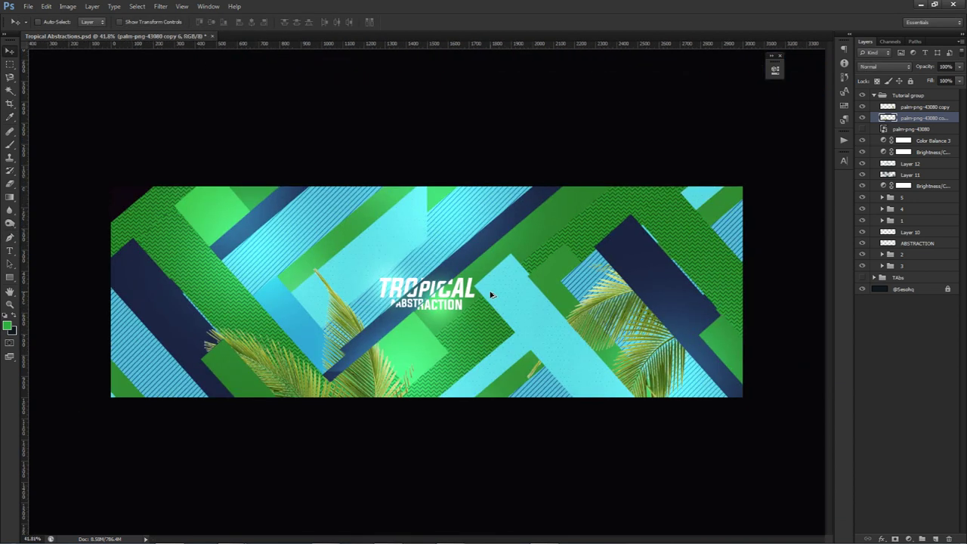
# Duplicate the original palm-png-43080 layer, keep the original hidden, and rasterize the copy.
pyautogui.scroll(1, 490, 295)
pyautogui.click(862, 129)
pyautogui.hotkey('ctrl', 'j')
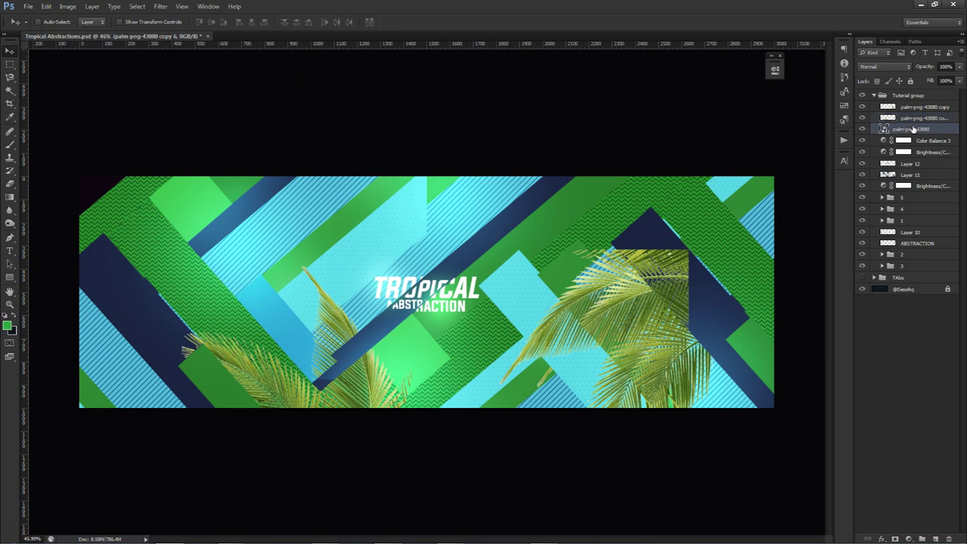
pyautogui.click(862, 140)
pyautogui.rightClick(898, 134)
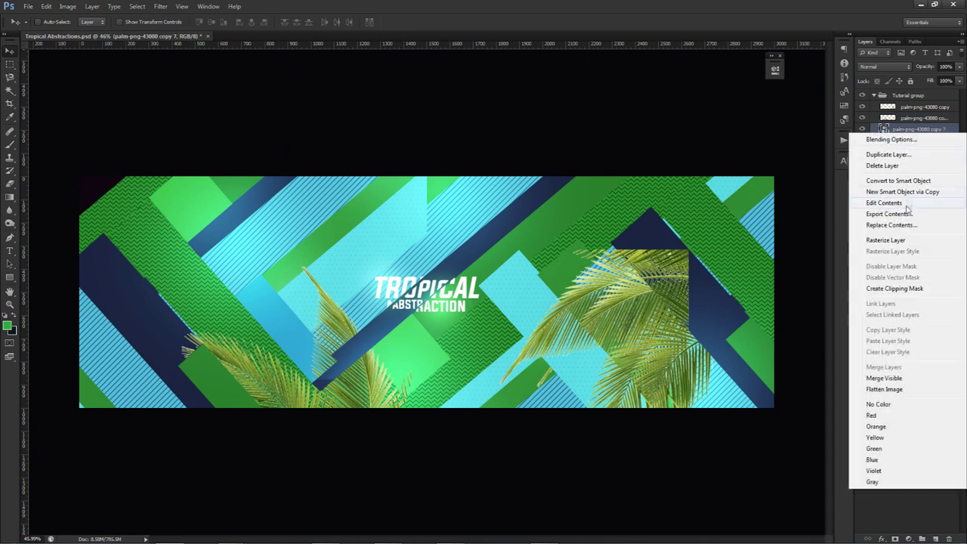
pyautogui.click(902, 237)
# Rotate the new palm copy and position it so its fronds hang from the banner's upper edge above the title.
pyautogui.hotkey('ctrl', 't')
pyautogui.moveTo(698, 483); pyautogui.dragTo(596, 529)
pyautogui.moveTo(619, 355); pyautogui.dragTo(438, 212)
pyautogui.press('Return')
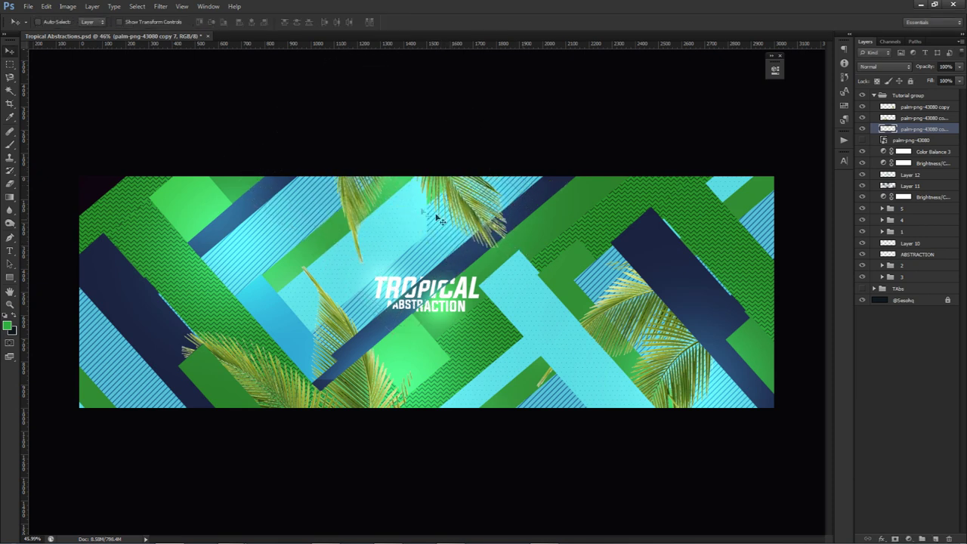
# Duplicate the hanging palm into the banner's upper-left corner and rotate it to about -61° so its fronds enter from the edge.
pyautogui.moveTo(555, 231); pyautogui.dragTo(193, 249)
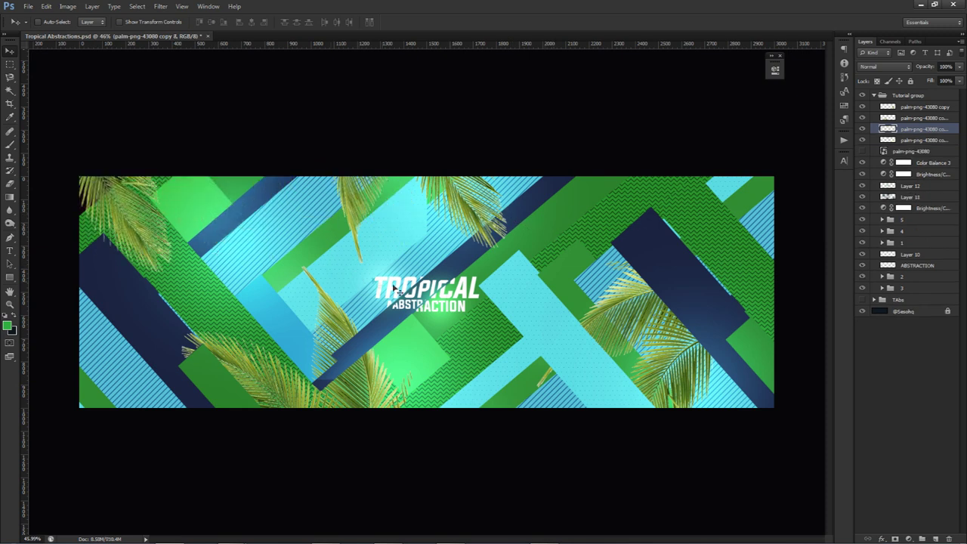
pyautogui.hotkey('ctrl', 't')
pyautogui.moveTo(181, 45); pyautogui.dragTo(518, 101)
pyautogui.moveTo(102, 250); pyautogui.dragTo(113, 263)
pyautogui.moveTo(338, 251)
pyautogui.mouseDown()
pyautogui.moveTo(310, 147)
pyautogui.moveTo(326, 239)
pyautogui.mouseUp()
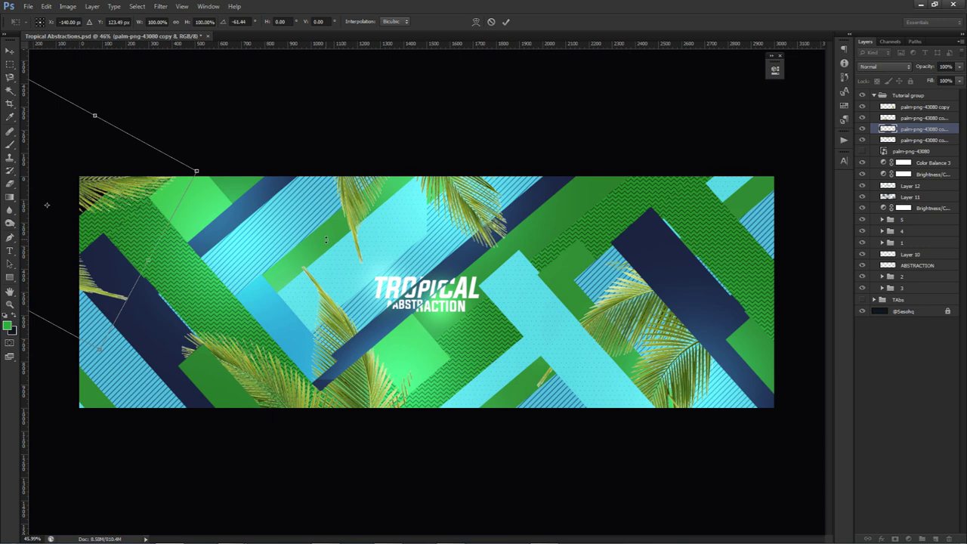
pyautogui.press('Return')
# Duplicate the corner palm to the banner's upper-right side, rotating it so the fronds hang from the upper edge.
pyautogui.moveTo(135, 252); pyautogui.dragTo(533, 245)
pyautogui.hotkey('ctrl', 't')
pyautogui.moveTo(544, 91); pyautogui.dragTo(650, 110)
pyautogui.moveTo(759, 291); pyautogui.dragTo(674, 220)
pyautogui.press('Return')
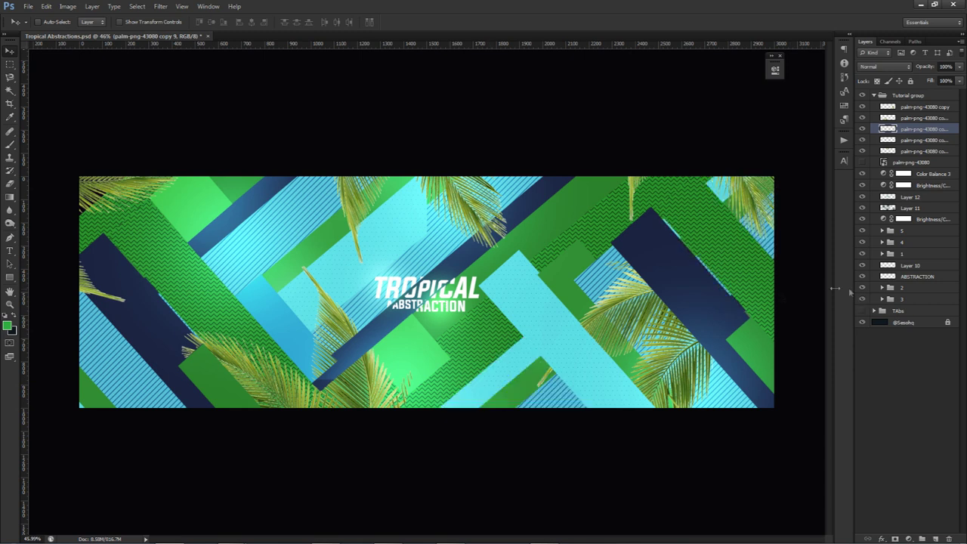
# Duplicate group 3, place the copy beneath the original group, and move it toward the banner's upper-left corner.
pyautogui.click(907, 300)
pyautogui.hotkey('ctrl', 'j')
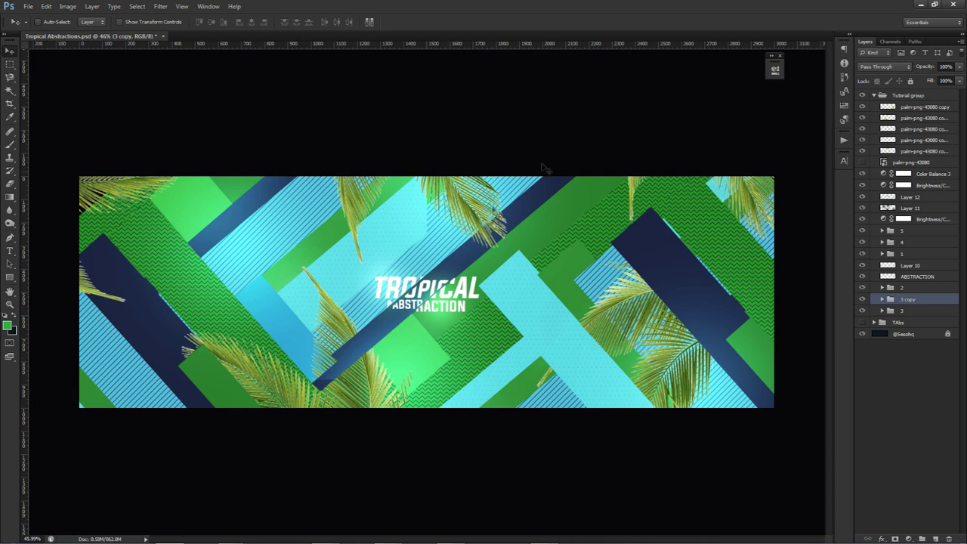
pyautogui.moveTo(914, 304); pyautogui.dragTo(910, 316)
pyautogui.moveTo(734, 290); pyautogui.dragTo(138, 217)
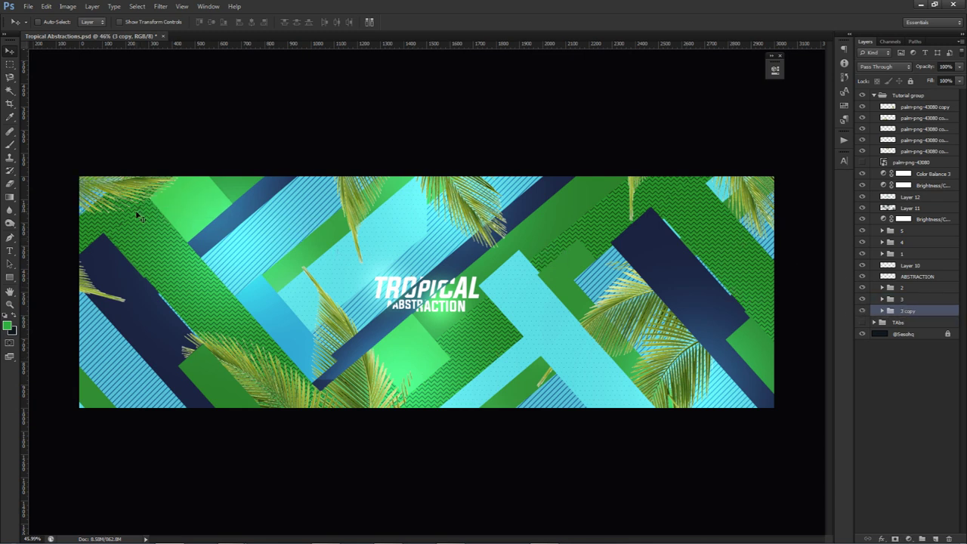
# Add a new layer above the palms and paint soft olive-green spots sampled from the leaves over the fronds.
pyautogui.click(931, 108)
pyautogui.click(935, 538)
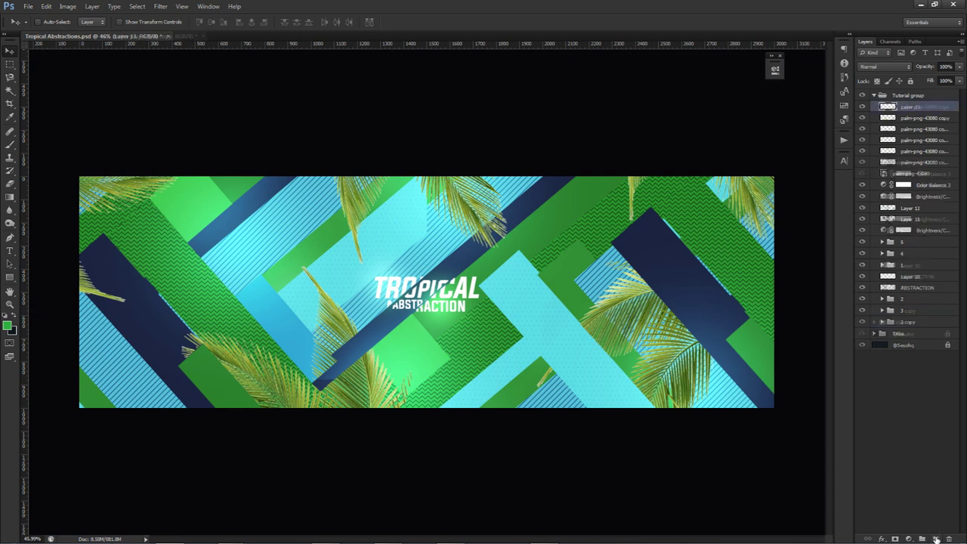
pyautogui.press('b')
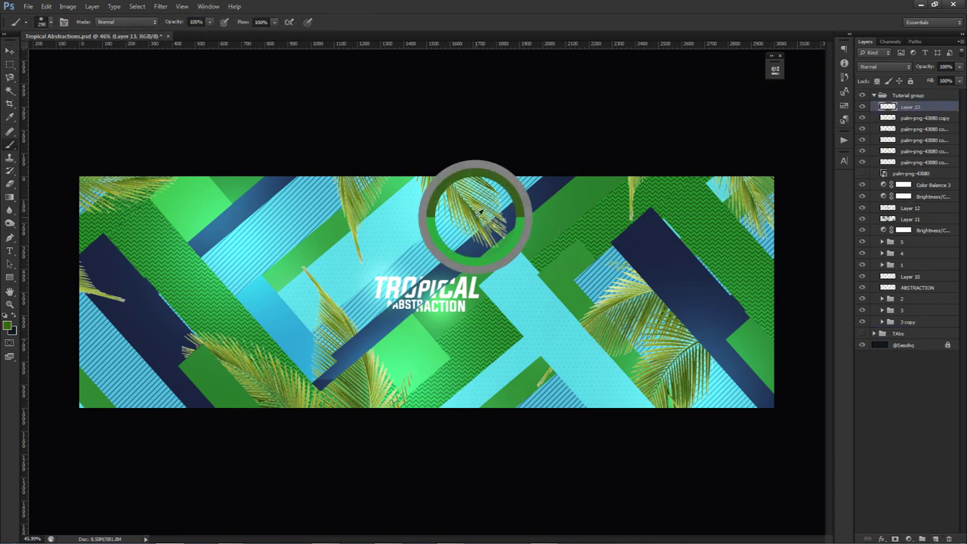
pyautogui.moveTo(483, 218); pyautogui.dragTo(474, 218)
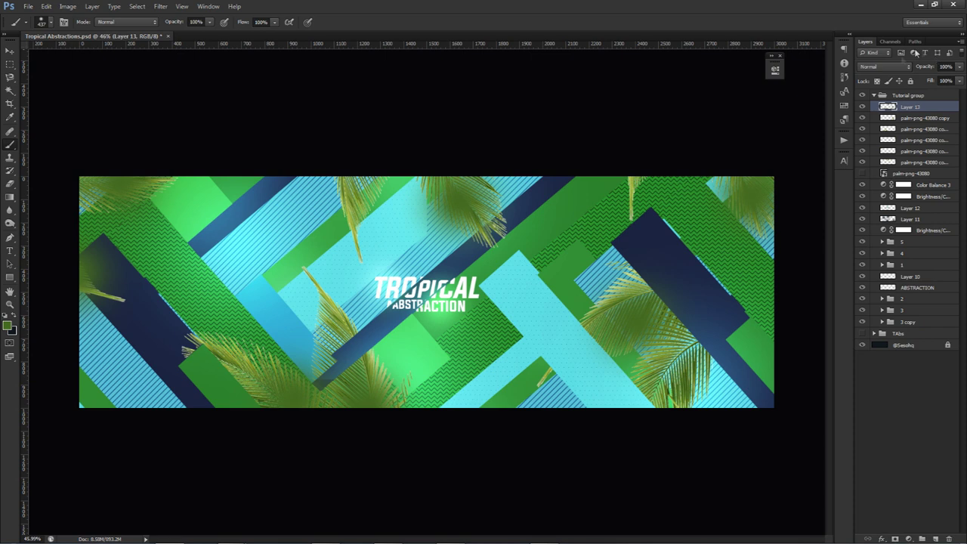
# Set the painted highlight layer's blend mode to Linear Dodge (Add) and lower its opacity.
pyautogui.click(884, 66)
pyautogui.click(882, 173)
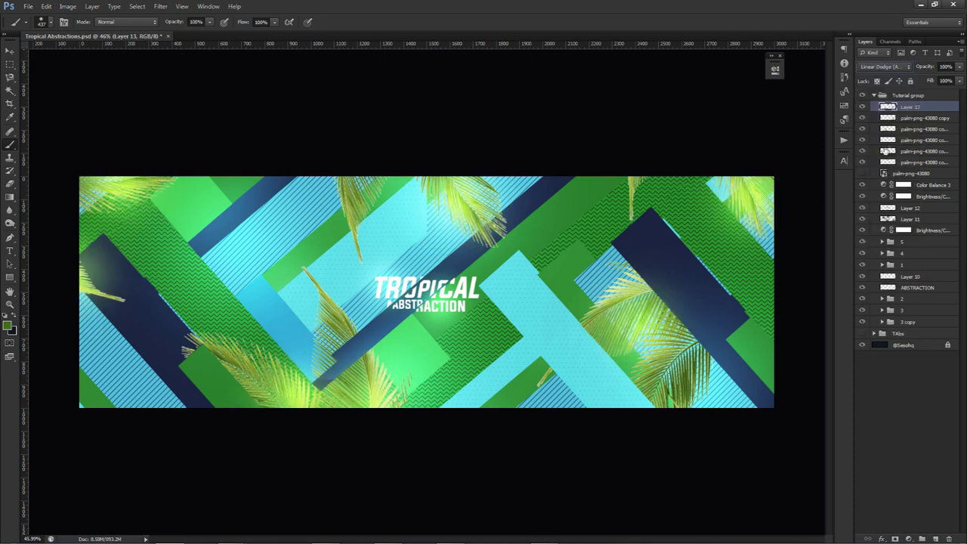
pyautogui.click(960, 66)
pyautogui.moveTo(950, 79); pyautogui.dragTo(936, 79)
# Add another new layer, choose the 938 px dot-pattern brush, reduce its size to 411, and set the paint color to white.
pyautogui.click(935, 539)
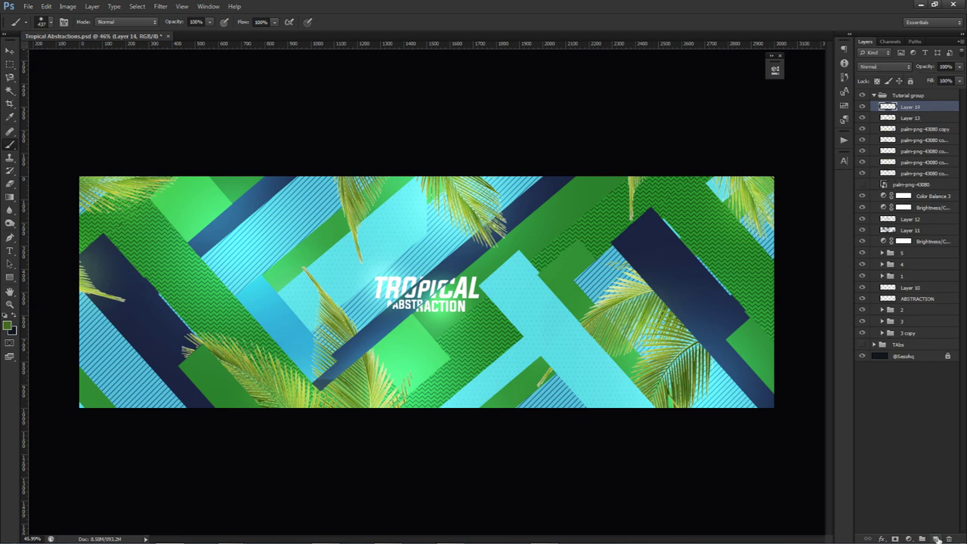
pyautogui.rightClick(563, 264)
pyautogui.moveTo(762, 362); pyautogui.dragTo(759, 412)
pyautogui.click(690, 455)
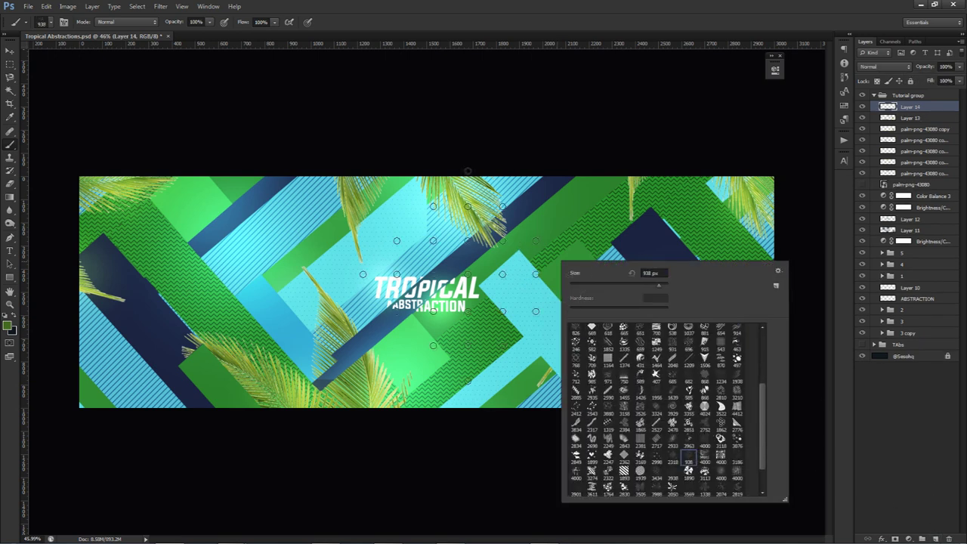
pyautogui.keyDown('alt'); pyautogui.rightClick(458, 281); pyautogui.keyUp('alt')
pyautogui.press('d')
pyautogui.press('x')
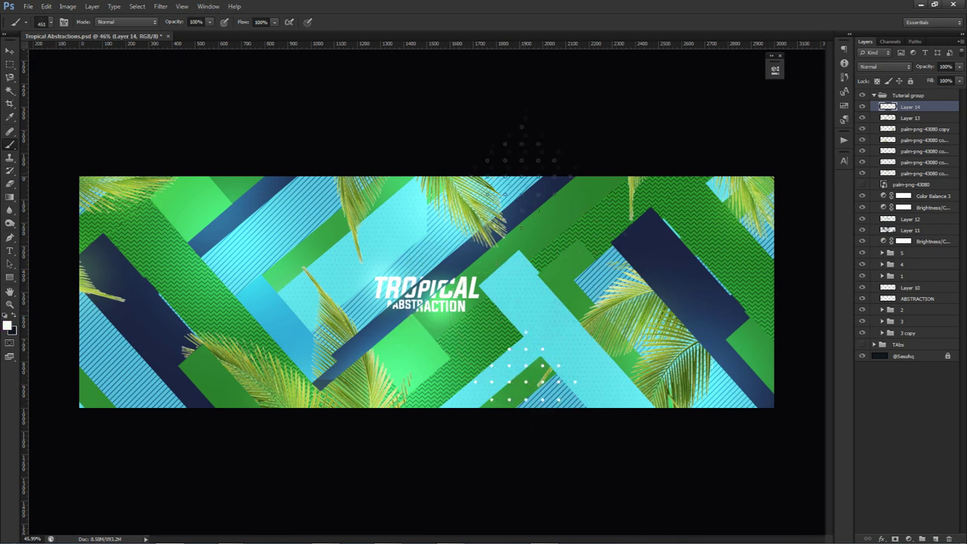
# Stamp white dot patterns in varying sizes around the banner's upper and lower edges and over the left-hand stripes.
pyautogui.keyDown('alt'); pyautogui.rightClick(484, 261); pyautogui.keyUp('alt')
pyautogui.keyDown('alt'); pyautogui.rightClick(247, 356); pyautogui.keyUp('alt')
pyautogui.keyDown('alt'); pyautogui.rightClick(454, 260); pyautogui.keyUp('alt')
pyautogui.keyDown('alt'); pyautogui.rightClick(687, 355); pyautogui.keyUp('alt')
pyautogui.press('v')
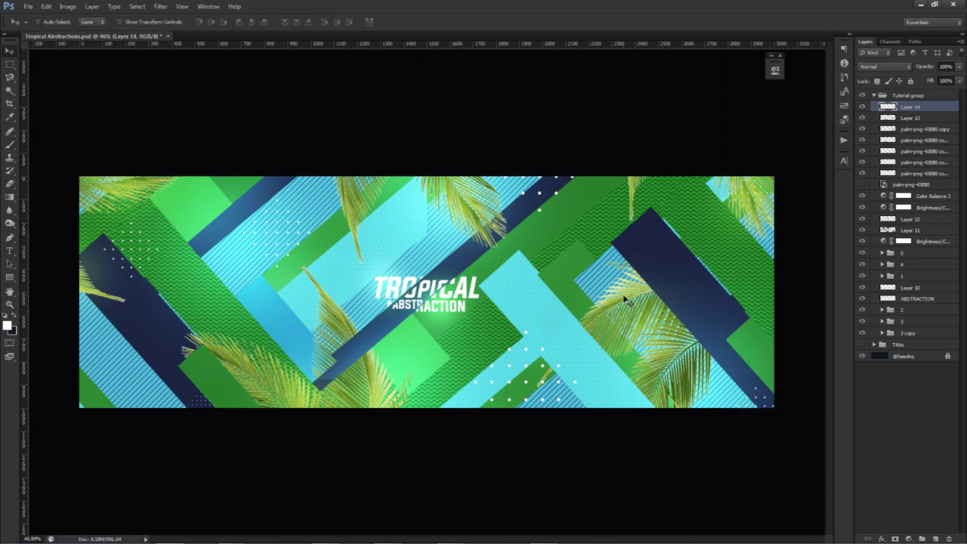